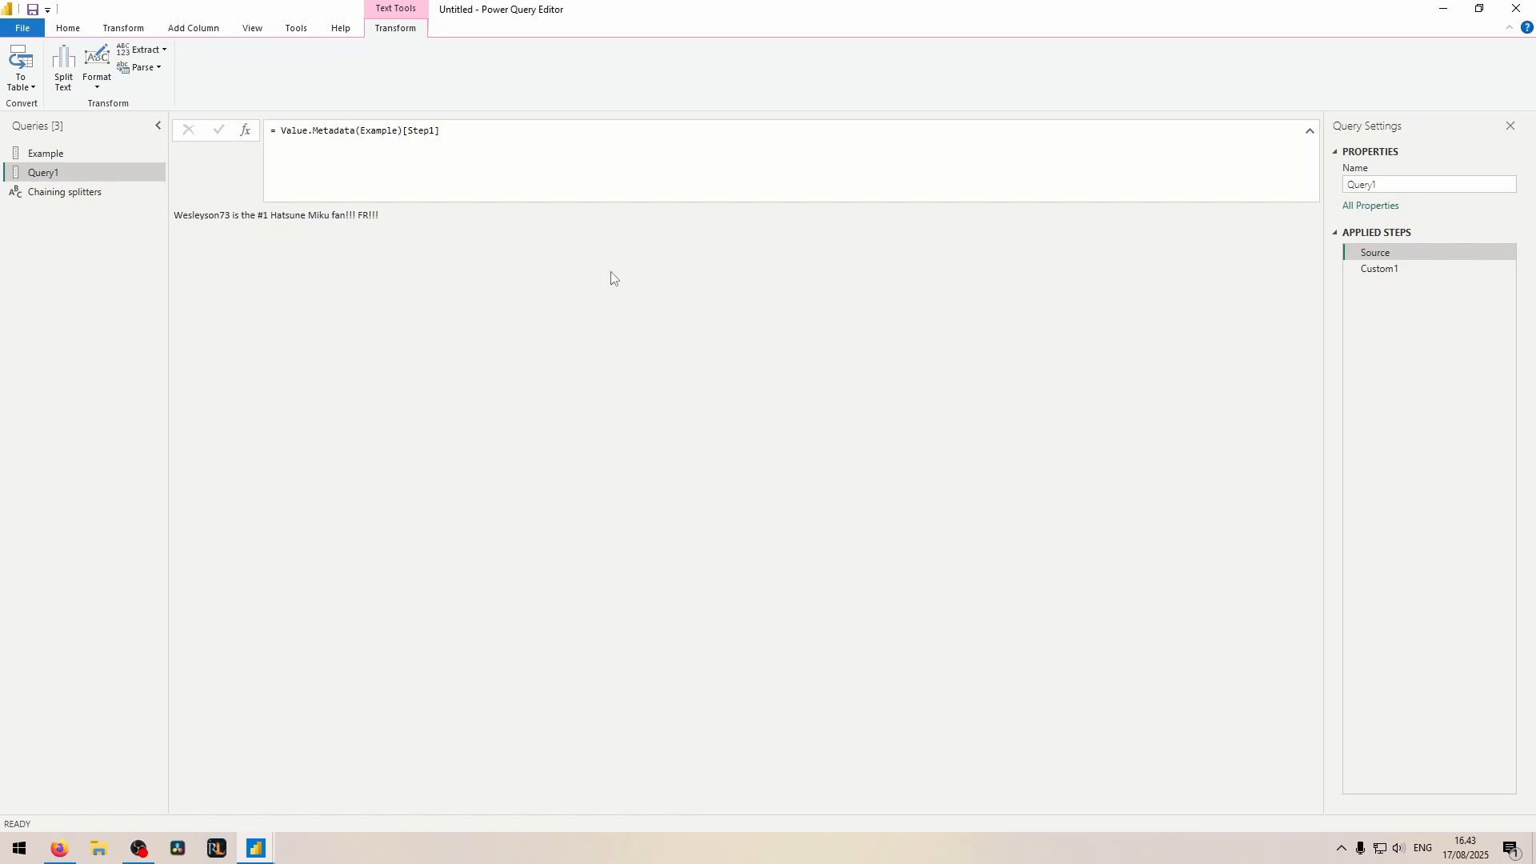
# Step: Examine the split list in Query1's Custom1 step, checking the number, word, blank and symbol entries
pyautogui.click(1440, 268)
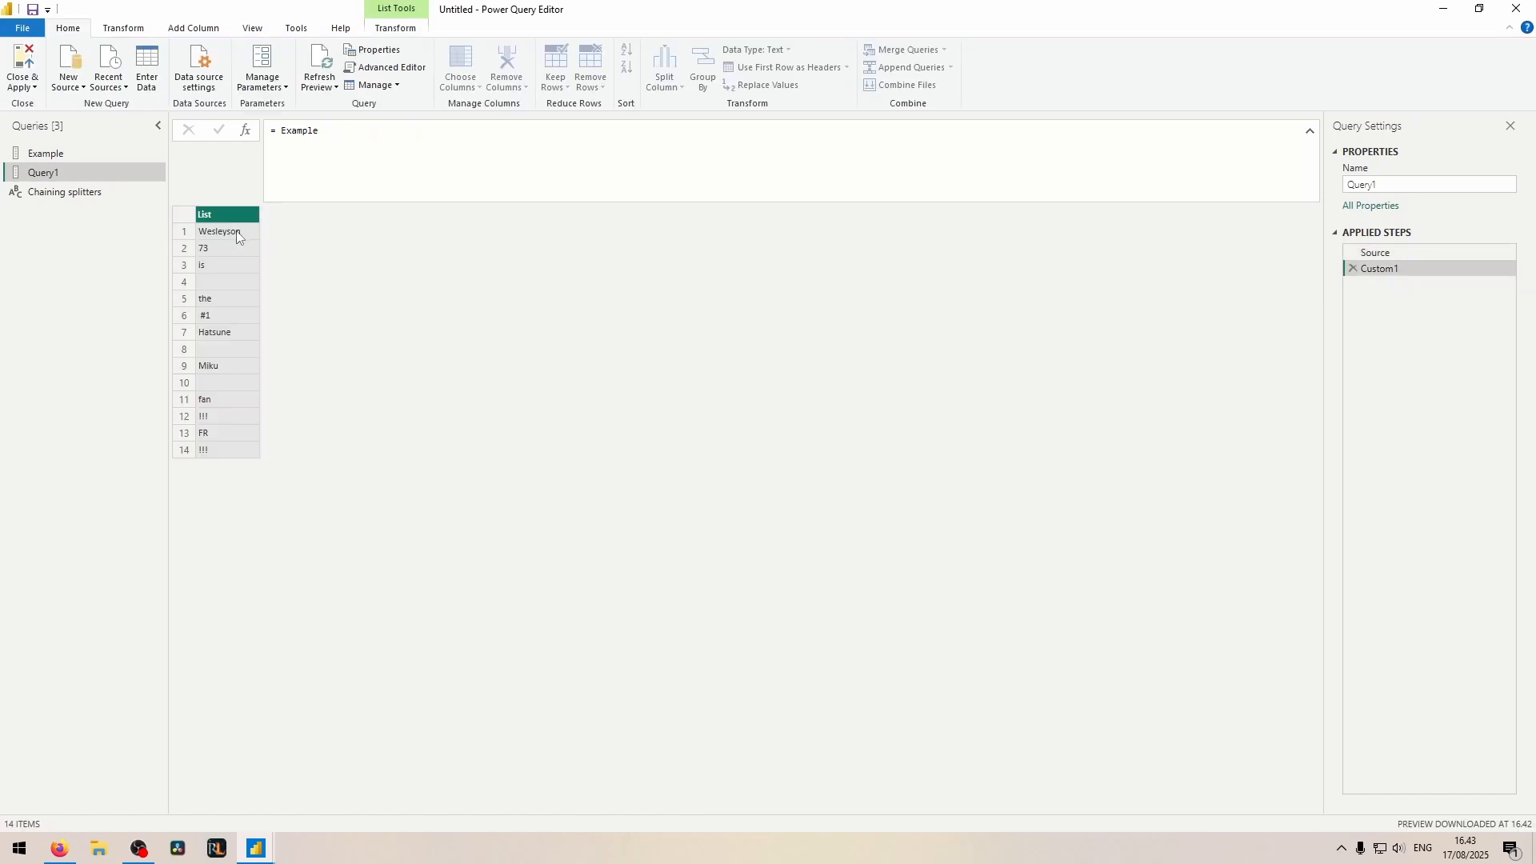
pyautogui.click(199, 252)
pyautogui.moveTo(250, 765); pyautogui.dragTo(146, 738)
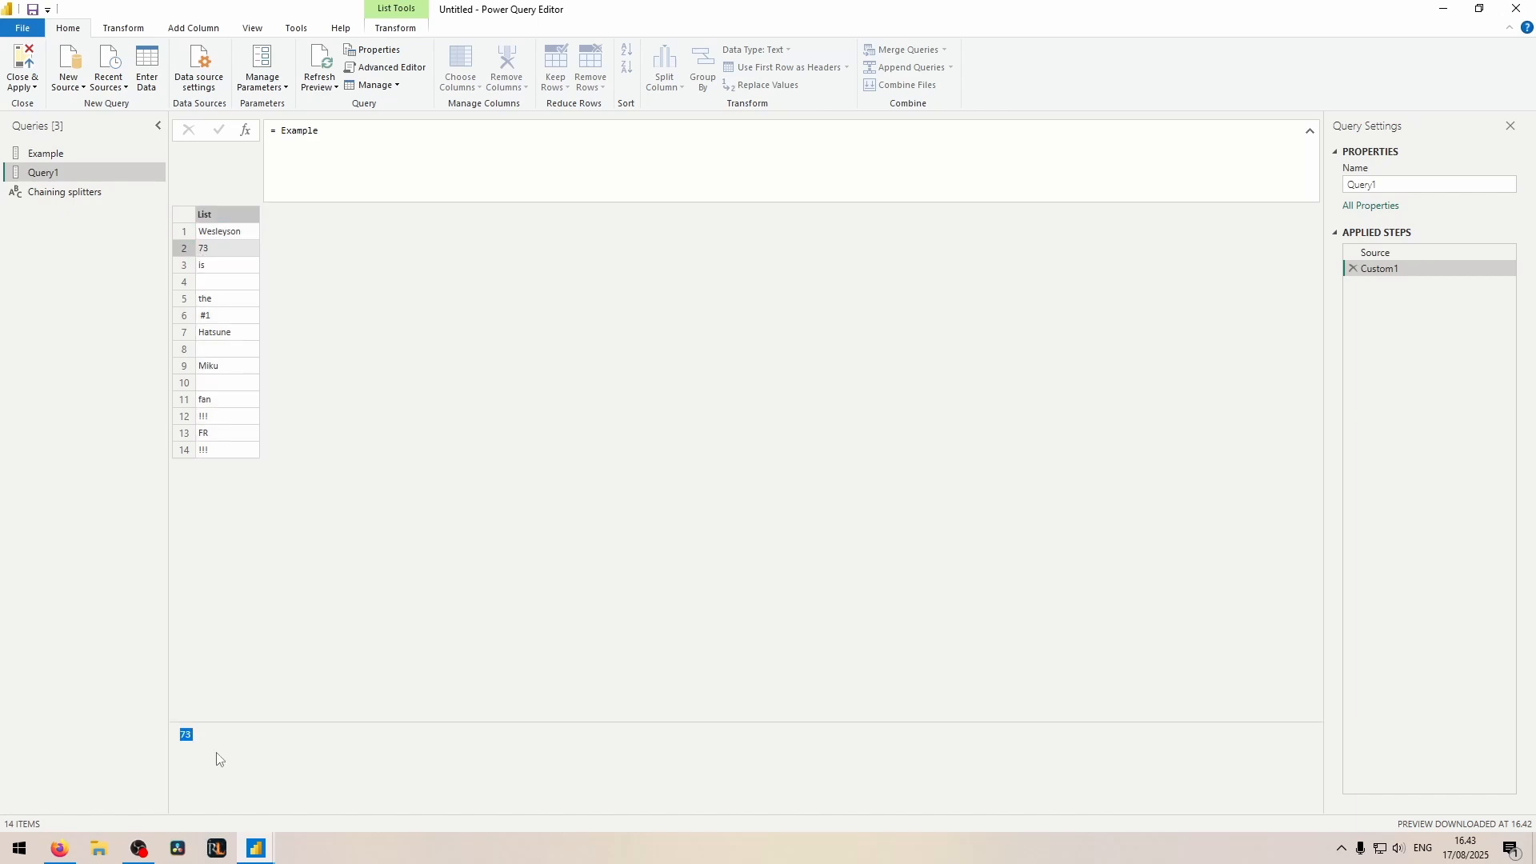
pyautogui.click(223, 264)
pyautogui.click(231, 283)
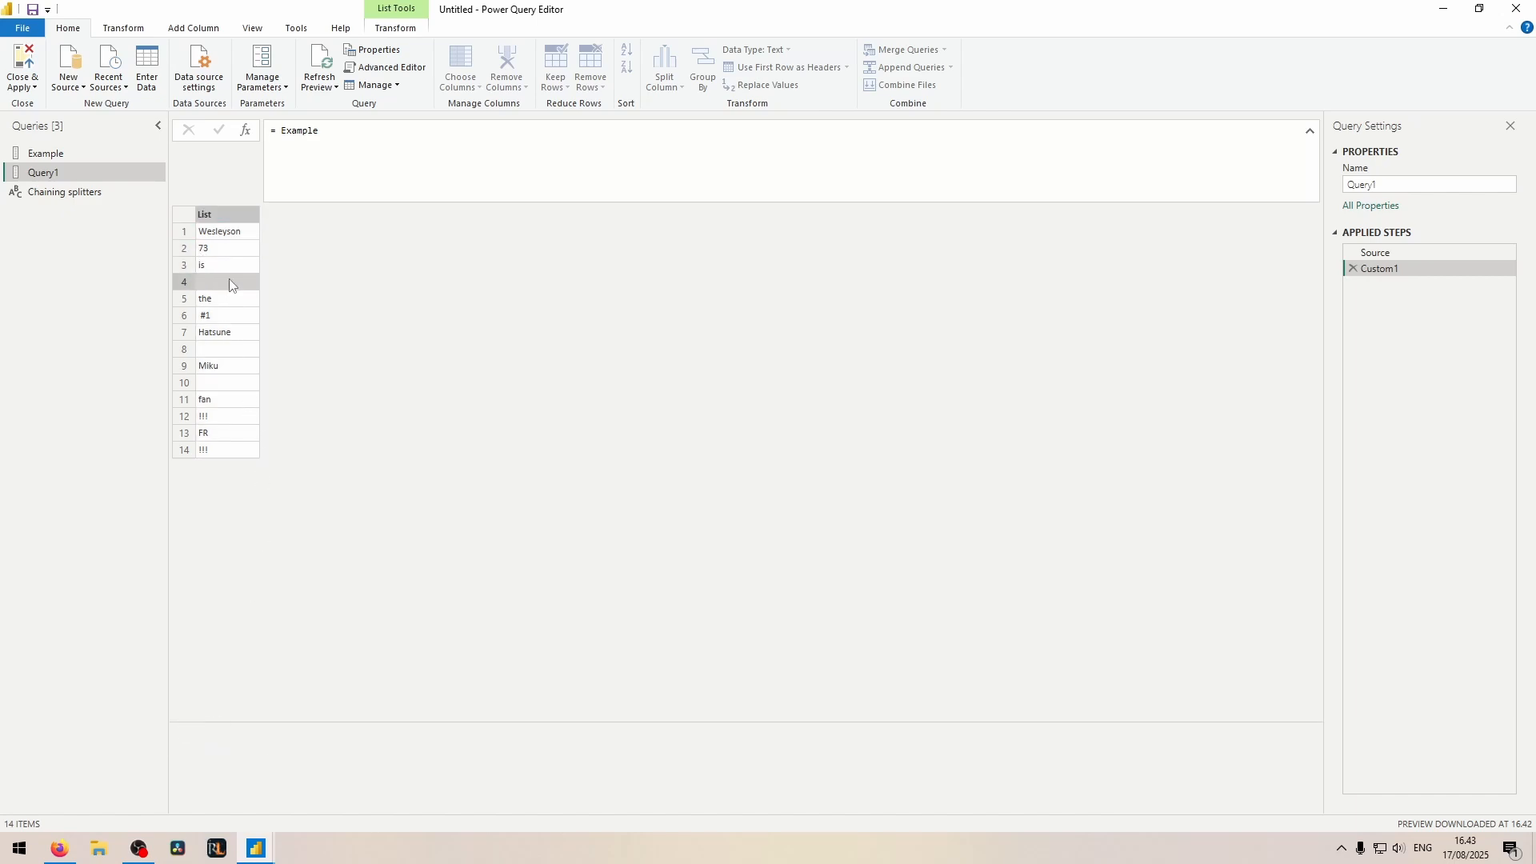
pyautogui.click(209, 321)
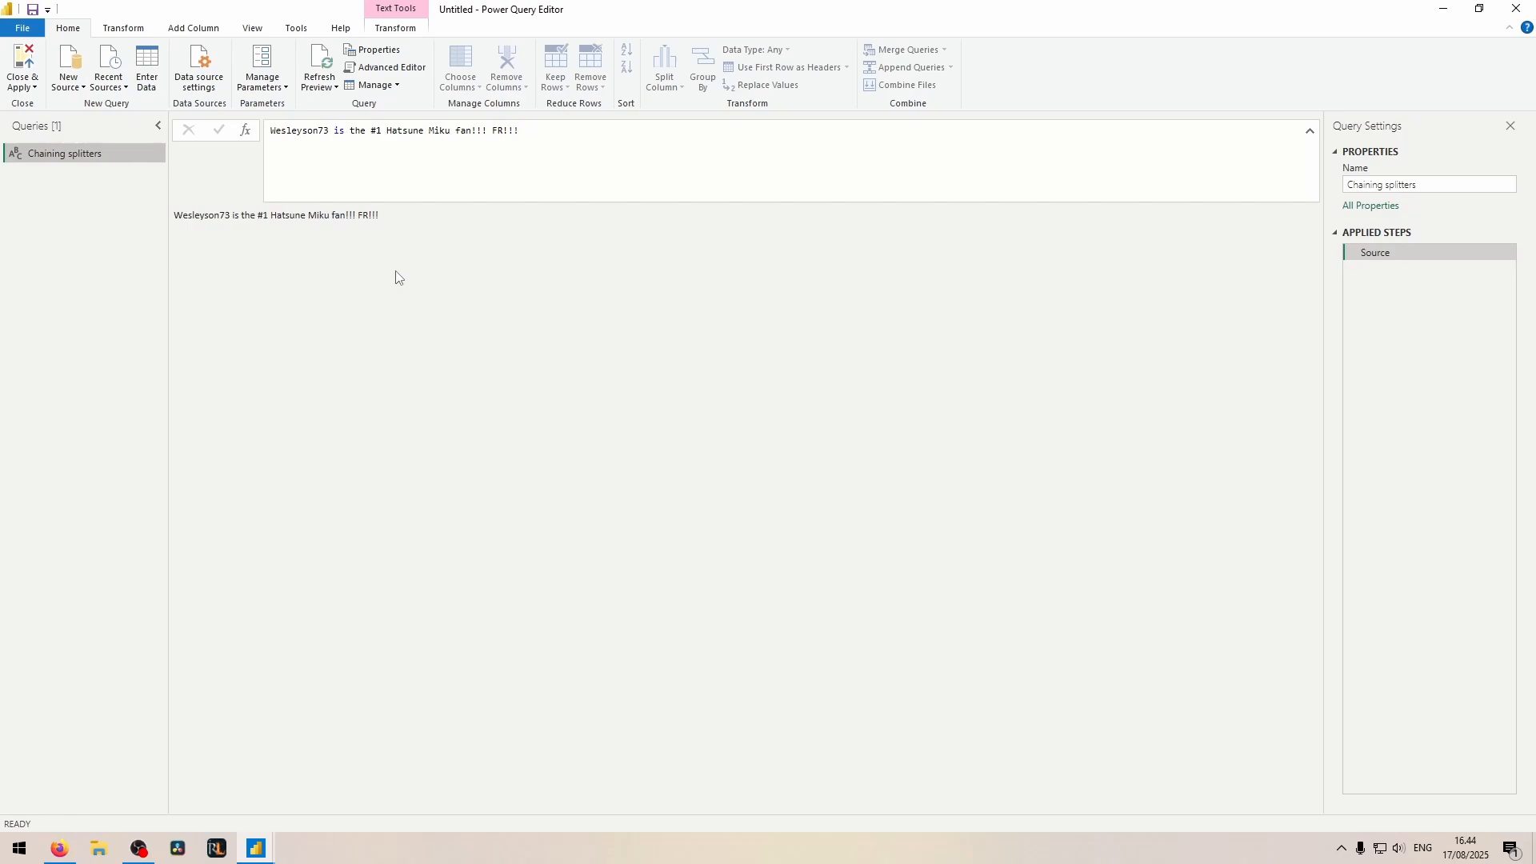
# Step: Add a custom step to the Chaining splitters query with the formula Splitter.SplitTextByCharacterTransition
pyautogui.click(246, 129)
pyautogui.moveTo(314, 131); pyautogui.dragTo(279, 131)
pyautogui.press('BackSpace')
pyautogui.write('s')
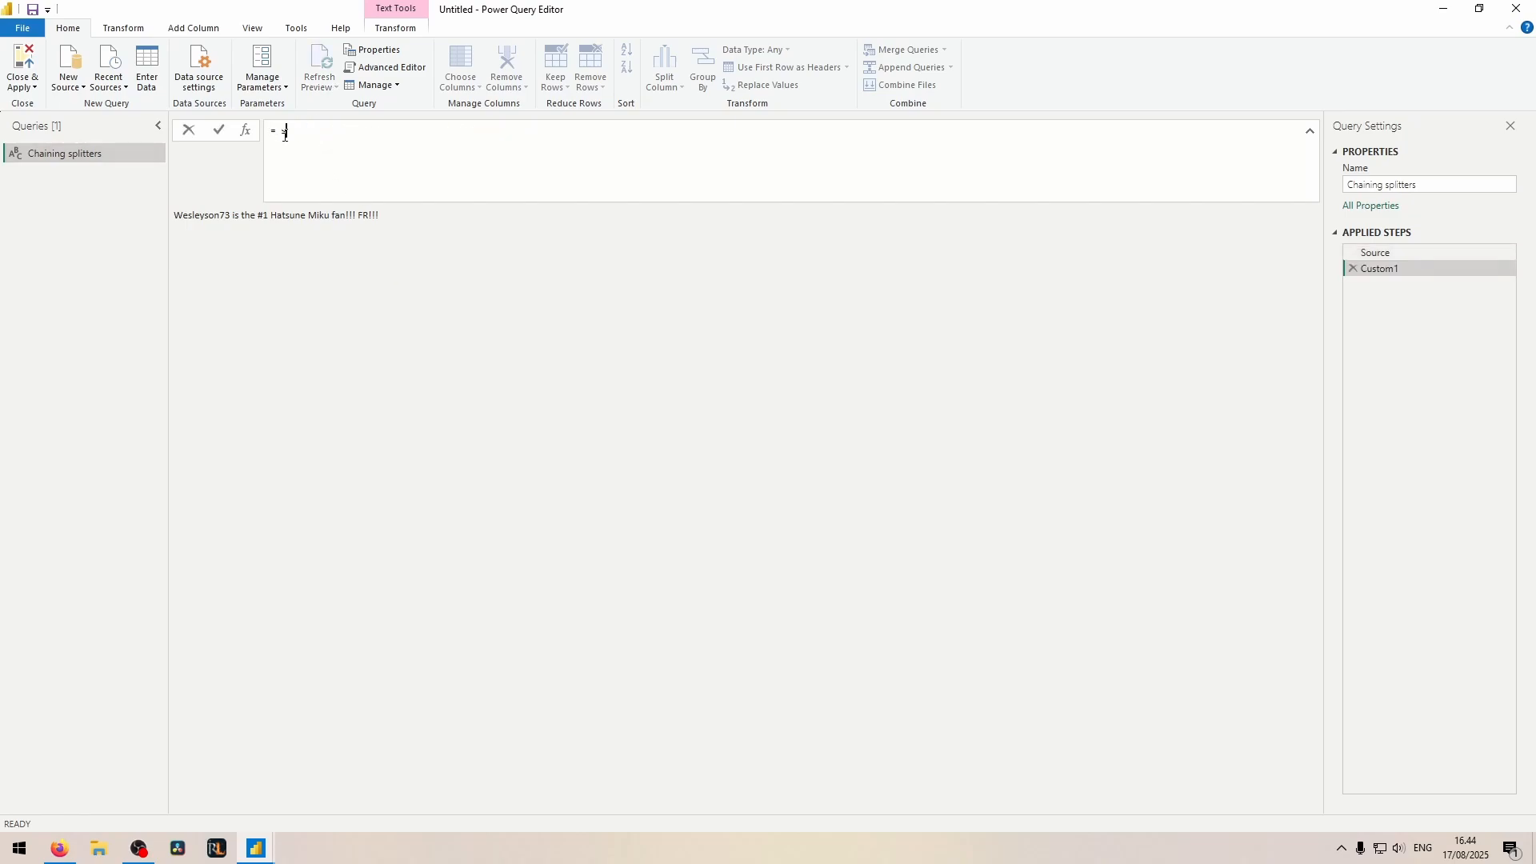
pyautogui.write('plitter.SplitTextByCharacterTransition')
pyautogui.press('Tab')
pyautogui.press('Return')
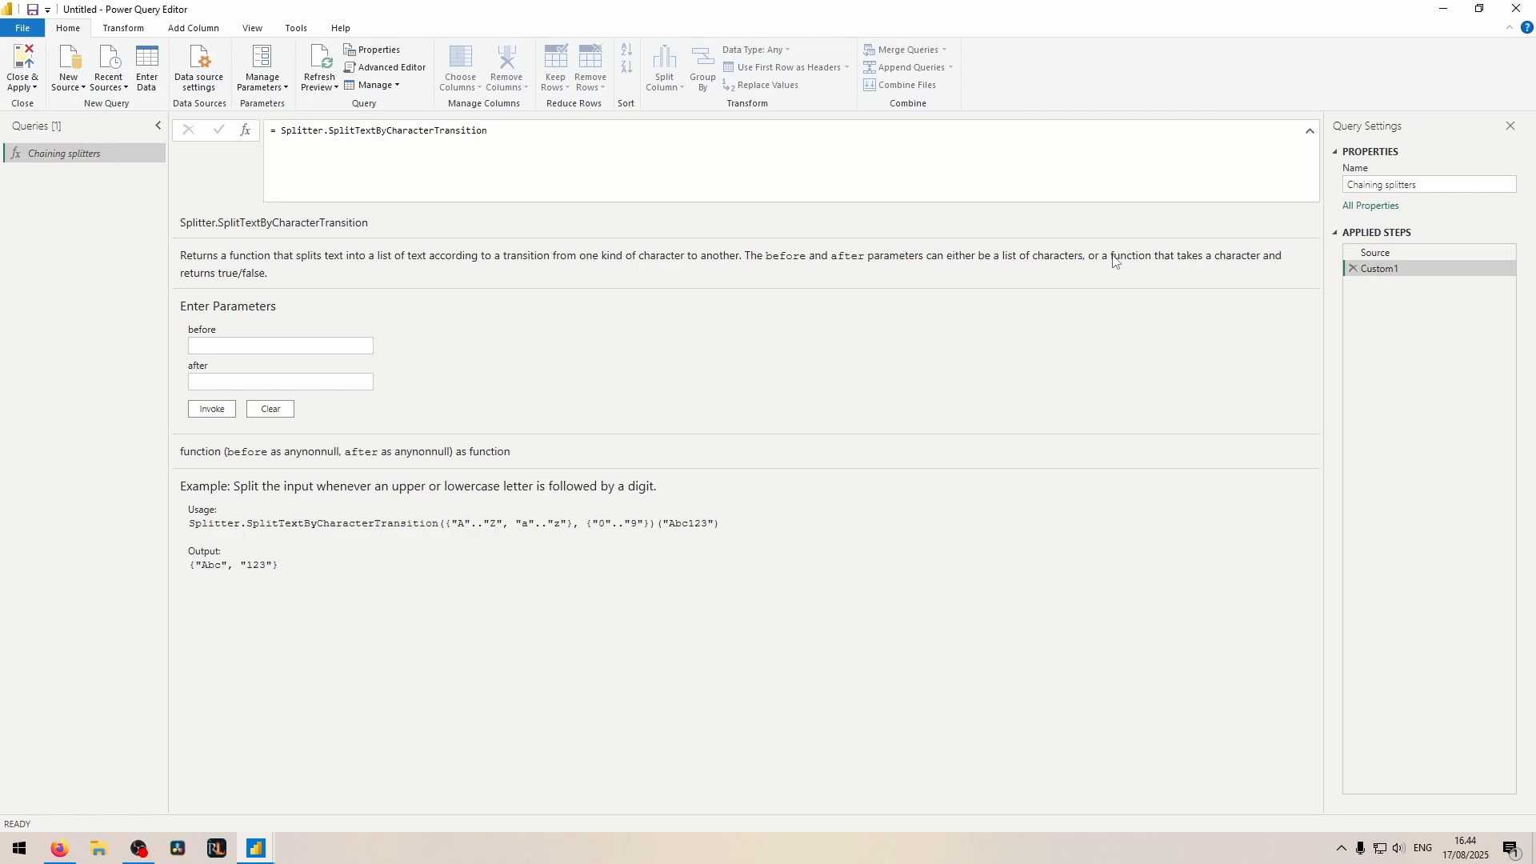
pyautogui.click(1030, 176)
pyautogui.write('( (c) =>')
pyautogui.press('Escape')
pyautogui.doubleClick(655, 528)
pyautogui.click(659, 188)
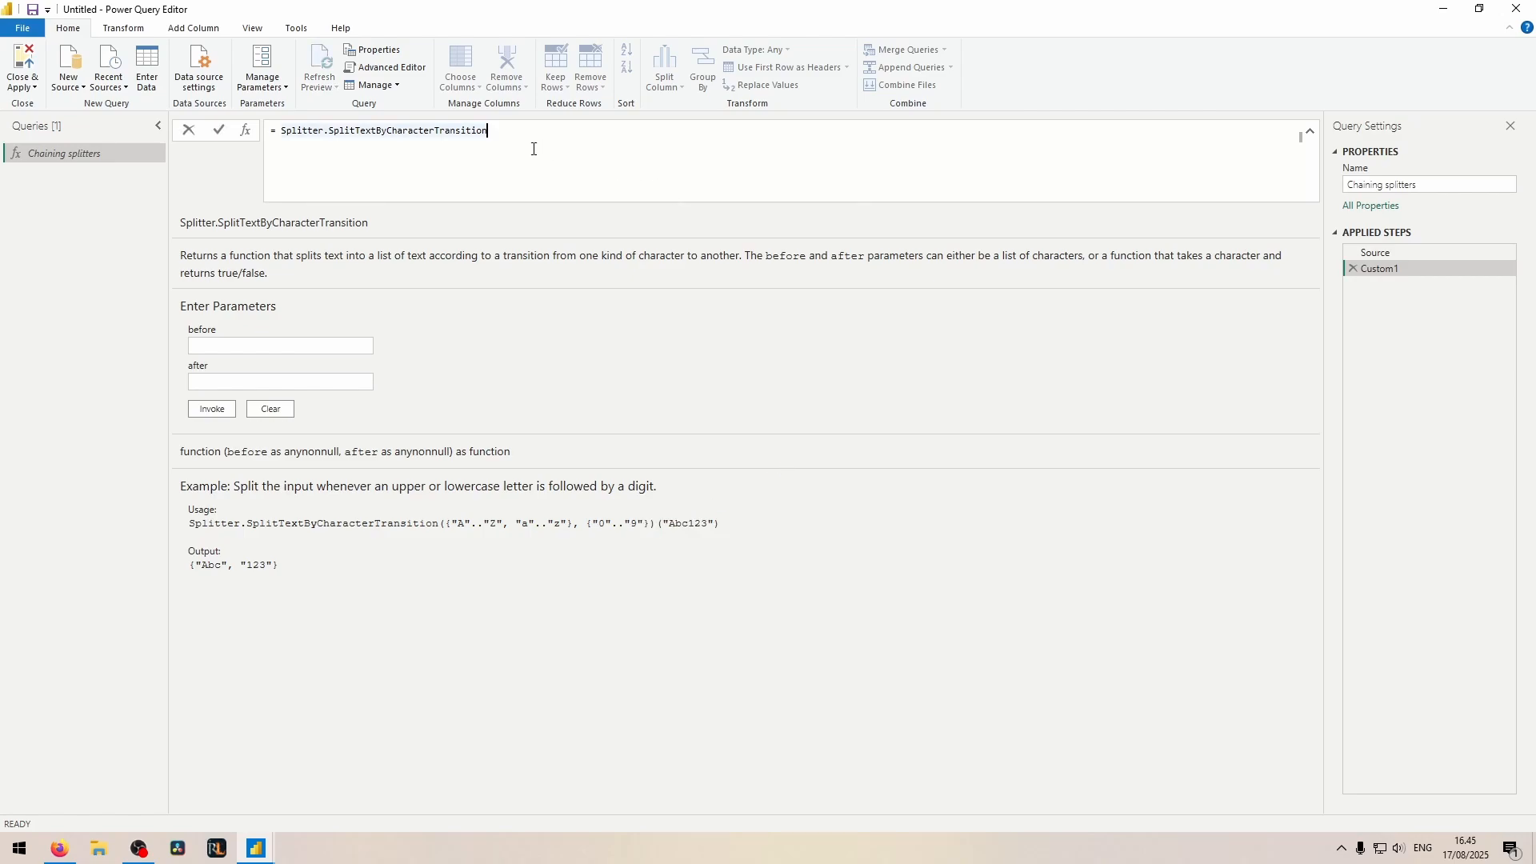
# Step: Replace the custom step's formula with the list {"a".."z", "A".."Z"} and rename the step listOfText
pyautogui.keyDown('shift'); pyautogui.click(282, 130); pyautogui.keyUp('shift')
pyautogui.write('{')
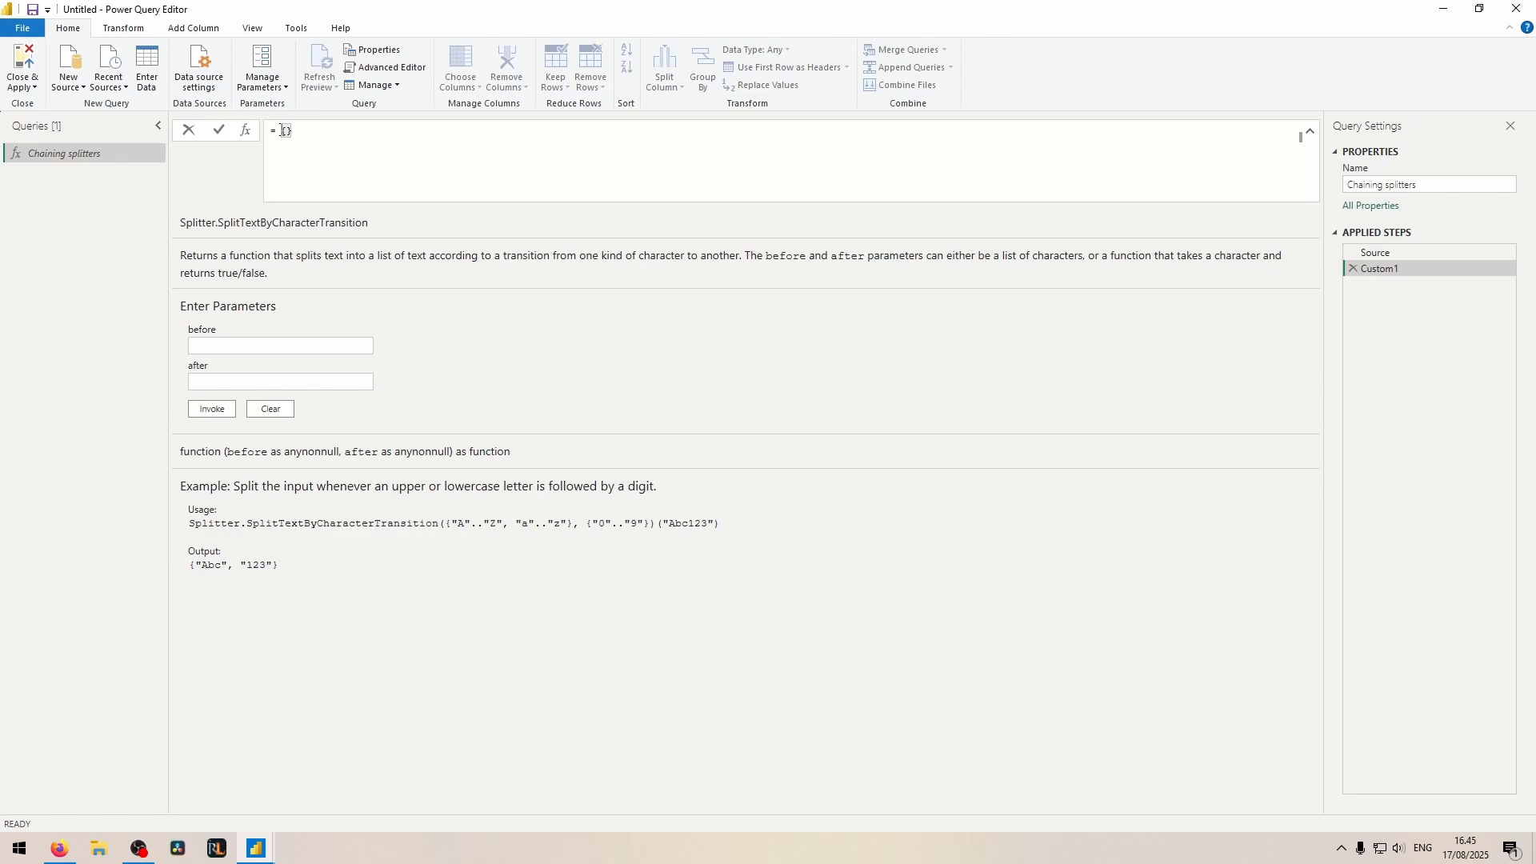
pyautogui.write('"a".."z", ')
pyautogui.write('"A".."Z"')
pyautogui.press('Return')
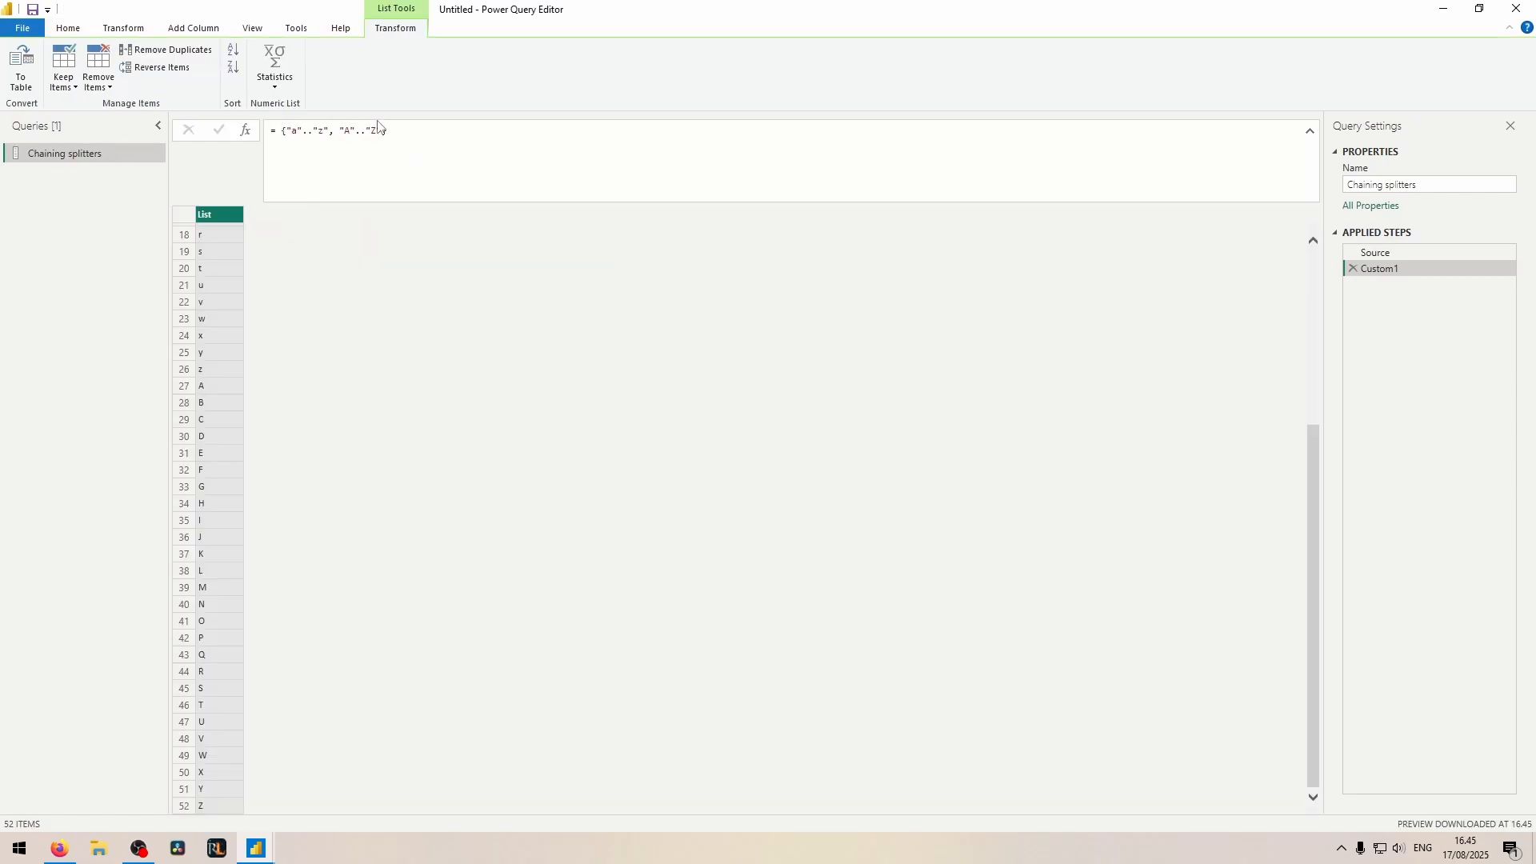
pyautogui.doubleClick(1380, 269)
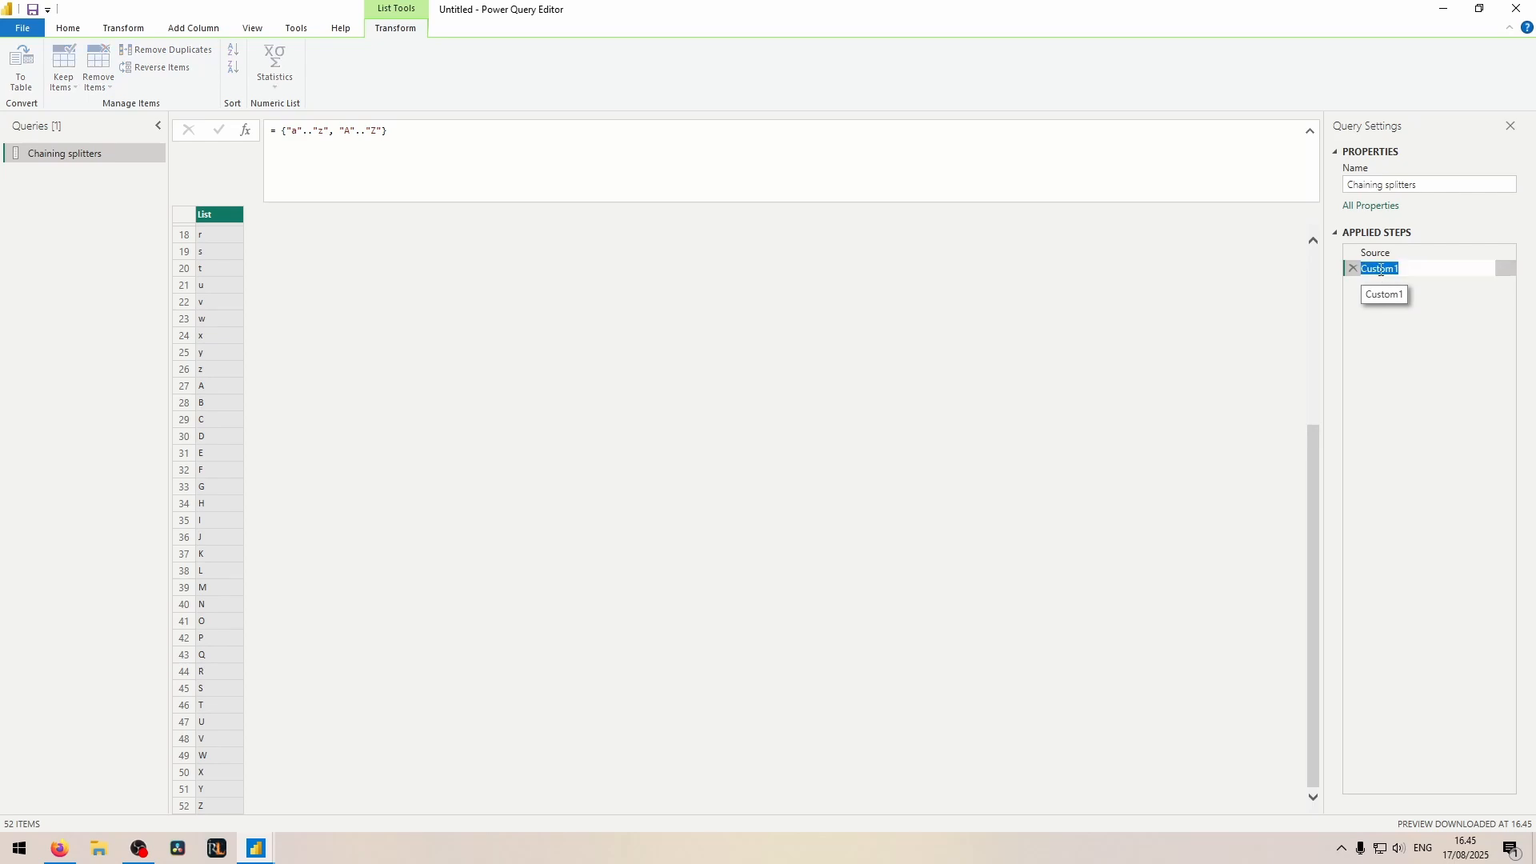
pyautogui.write('listOfText')
pyautogui.press('Return')
# Step: Add a step with the formula Splitter.SplitTextByCharacterTransition and rename it funcToText
pyautogui.click(245, 131)
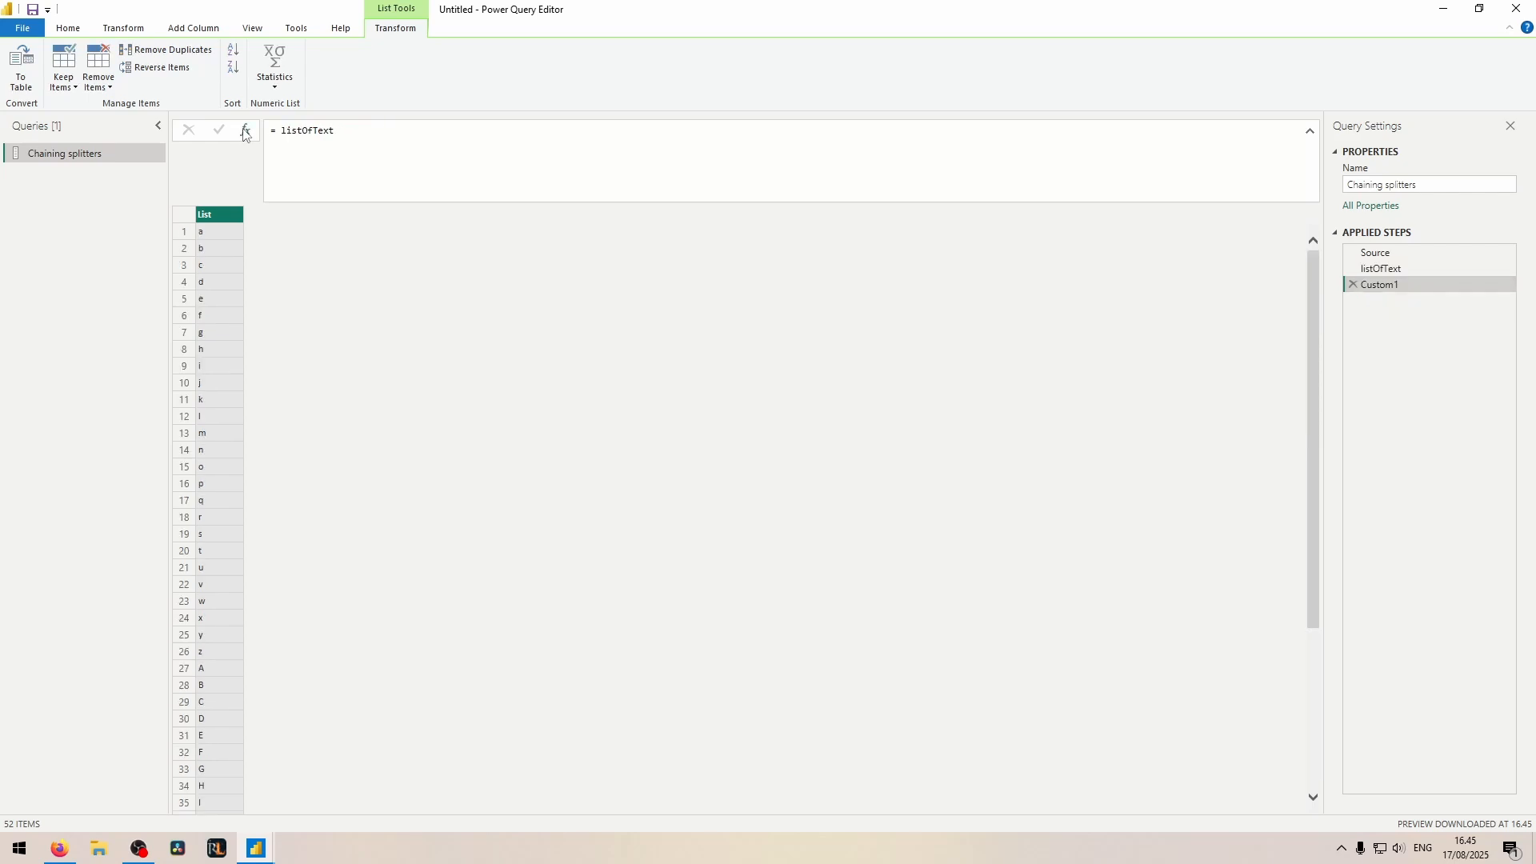
pyautogui.doubleClick(313, 131)
pyautogui.write('Splitter.SplitTextByCharacterTransition')
pyautogui.press('Return')
pyautogui.doubleClick(1392, 284)
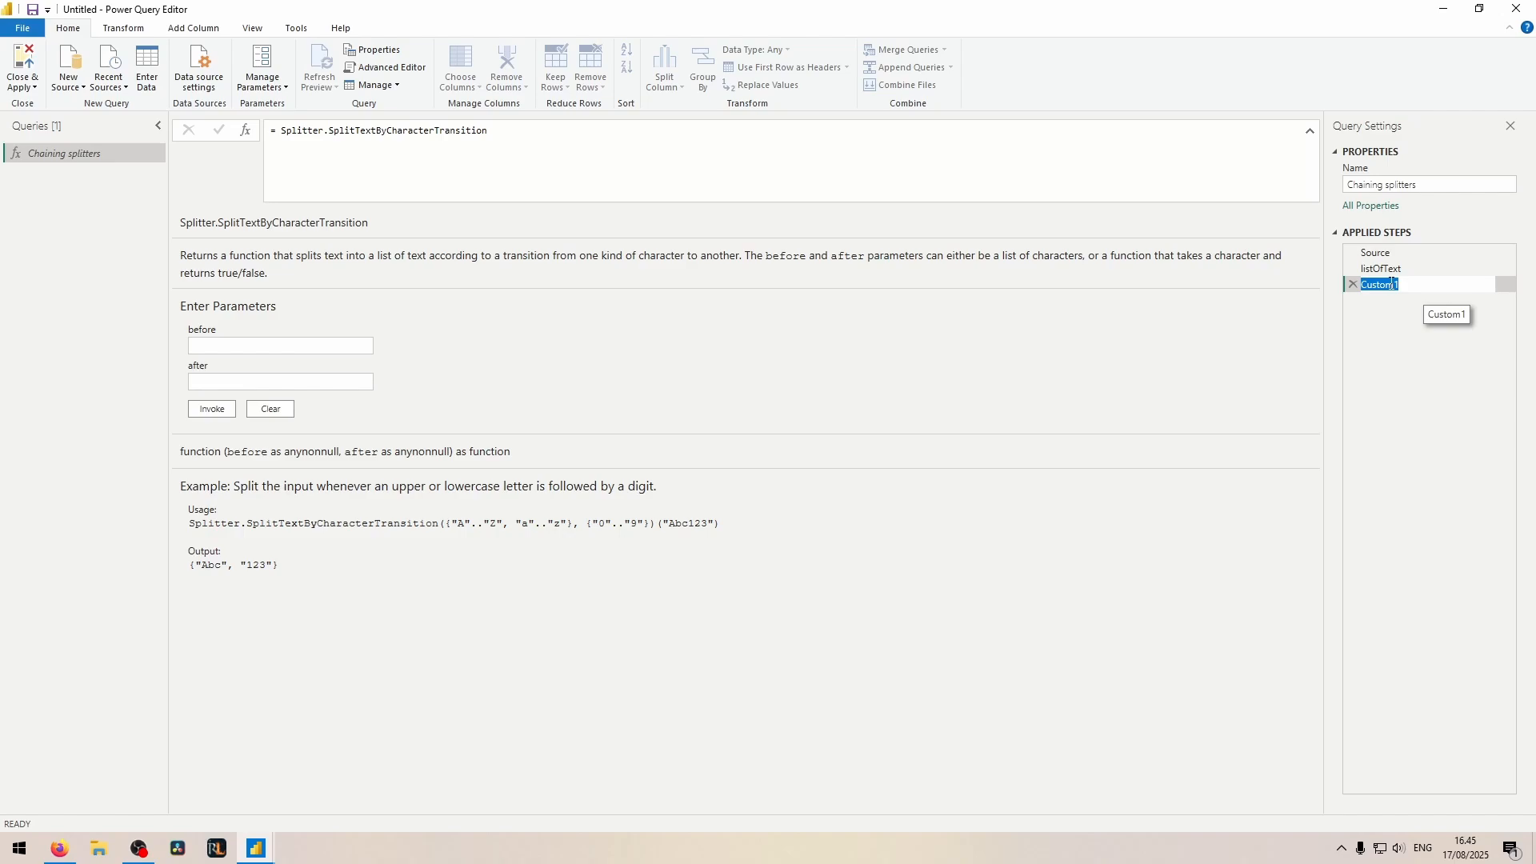
pyautogui.write('funcToText')
pyautogui.press('Return')
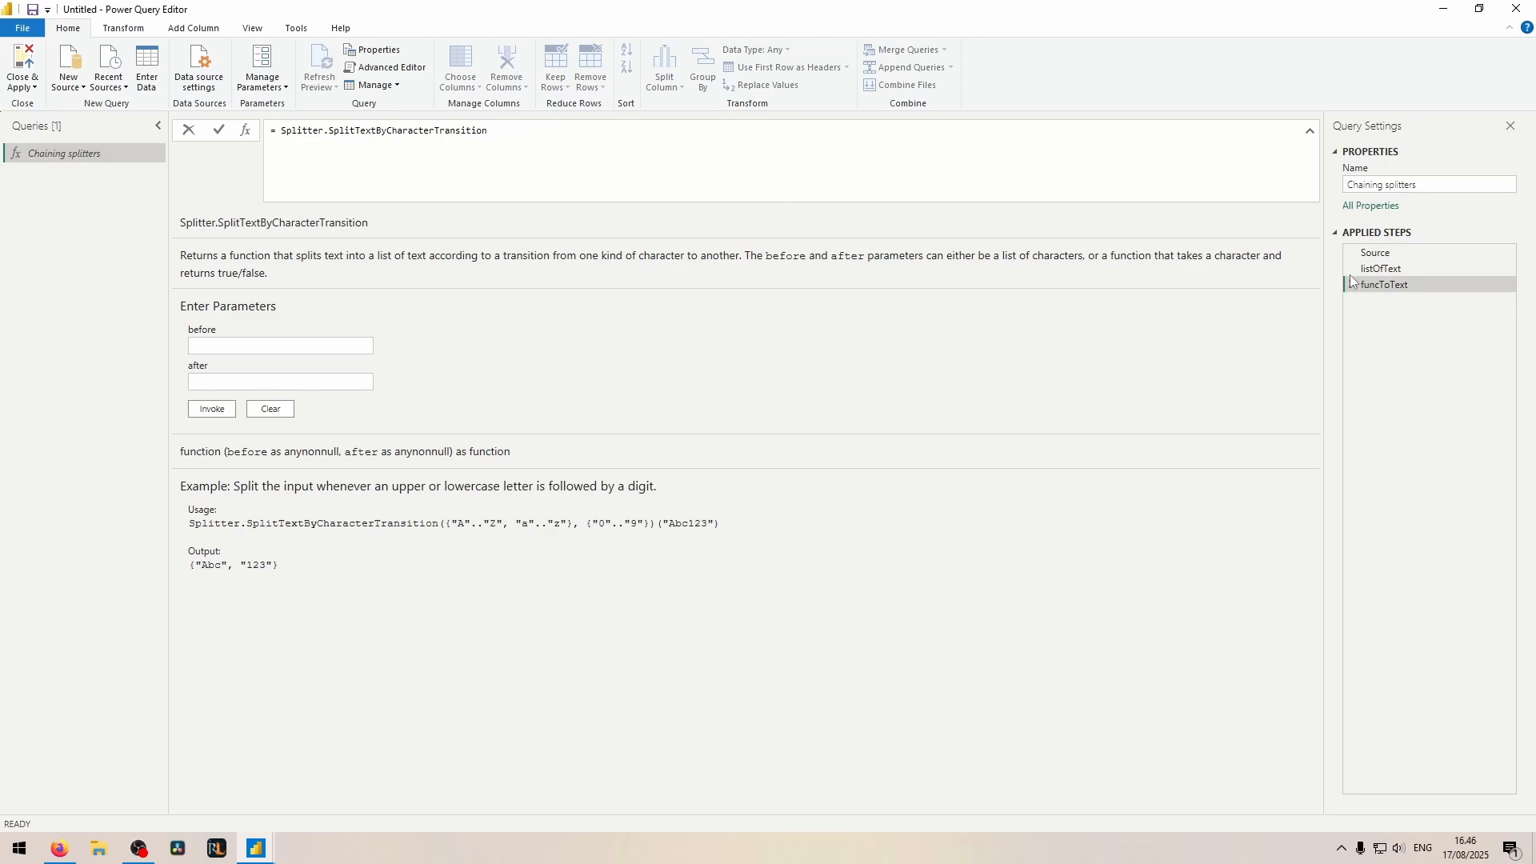
# Step: Give funcToText's splitter the arguments (b) => not List.Contains(listOfText, b) and listOfText
pyautogui.write('(')
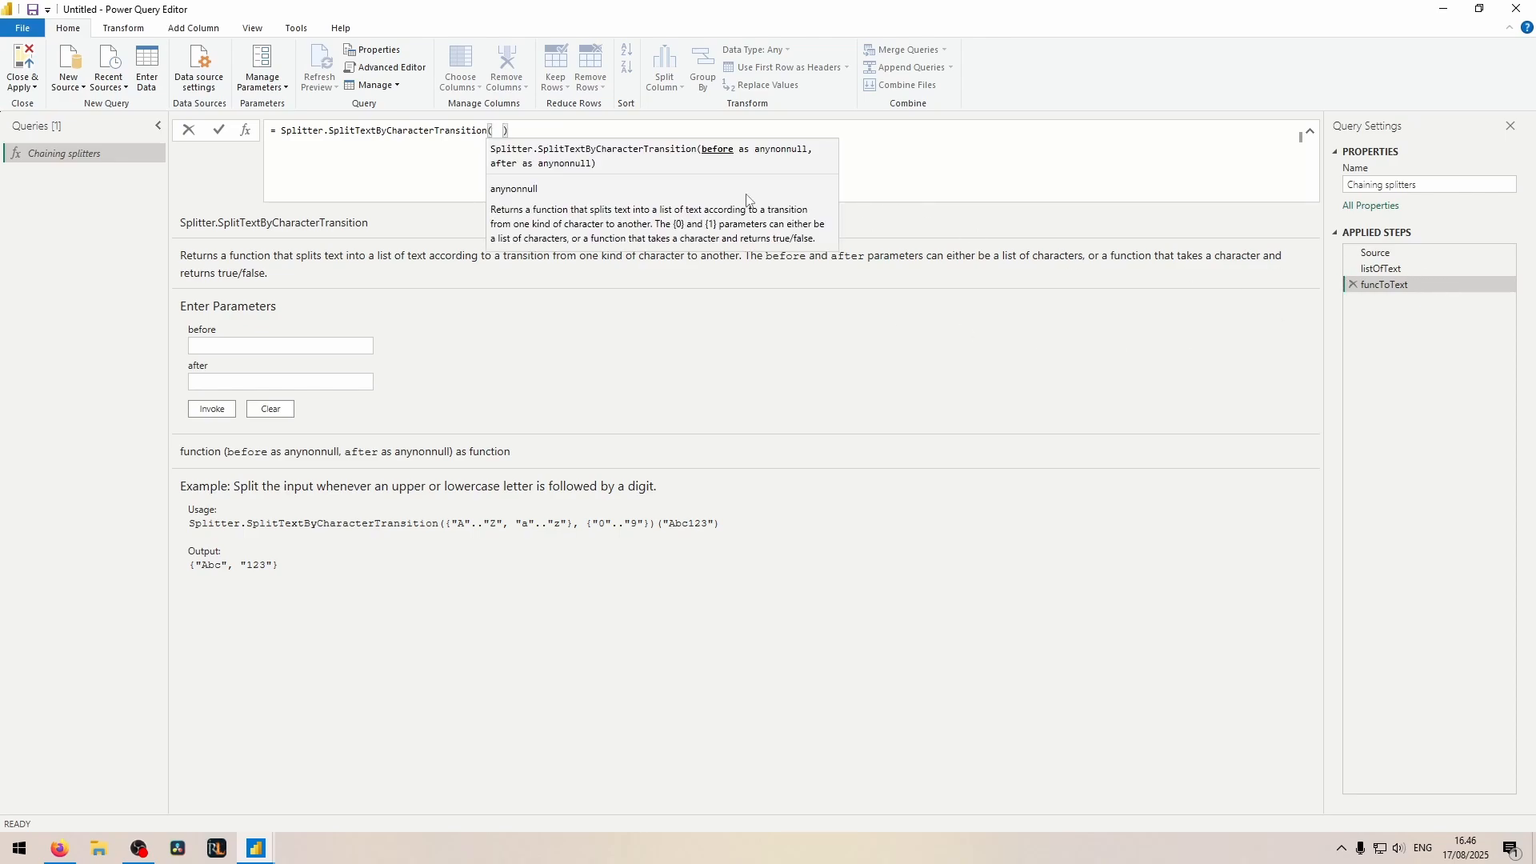
pyautogui.write('(b) => not ')
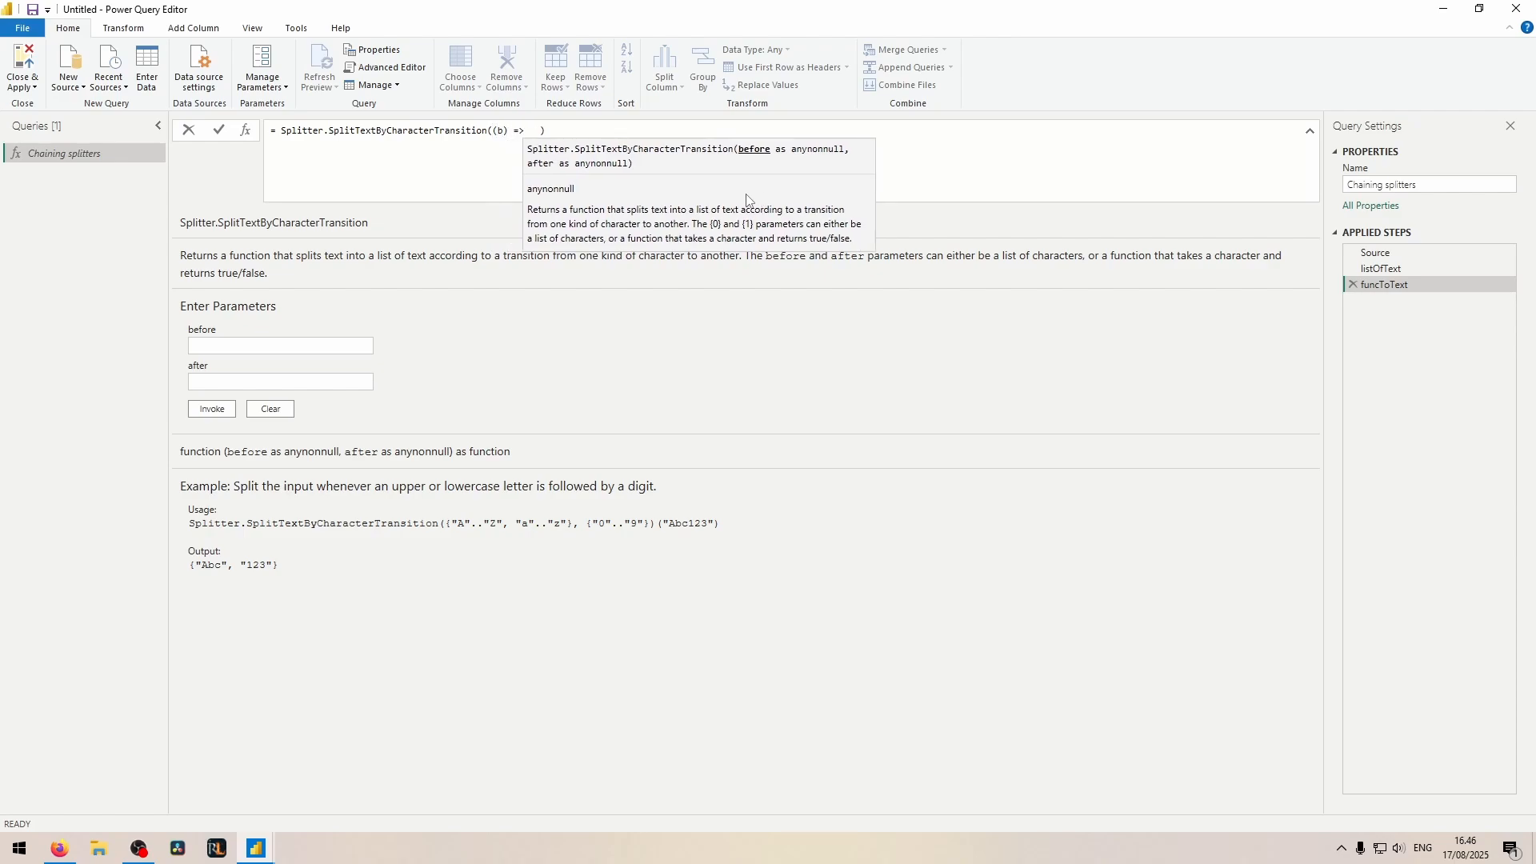
pyautogui.write('listcon')
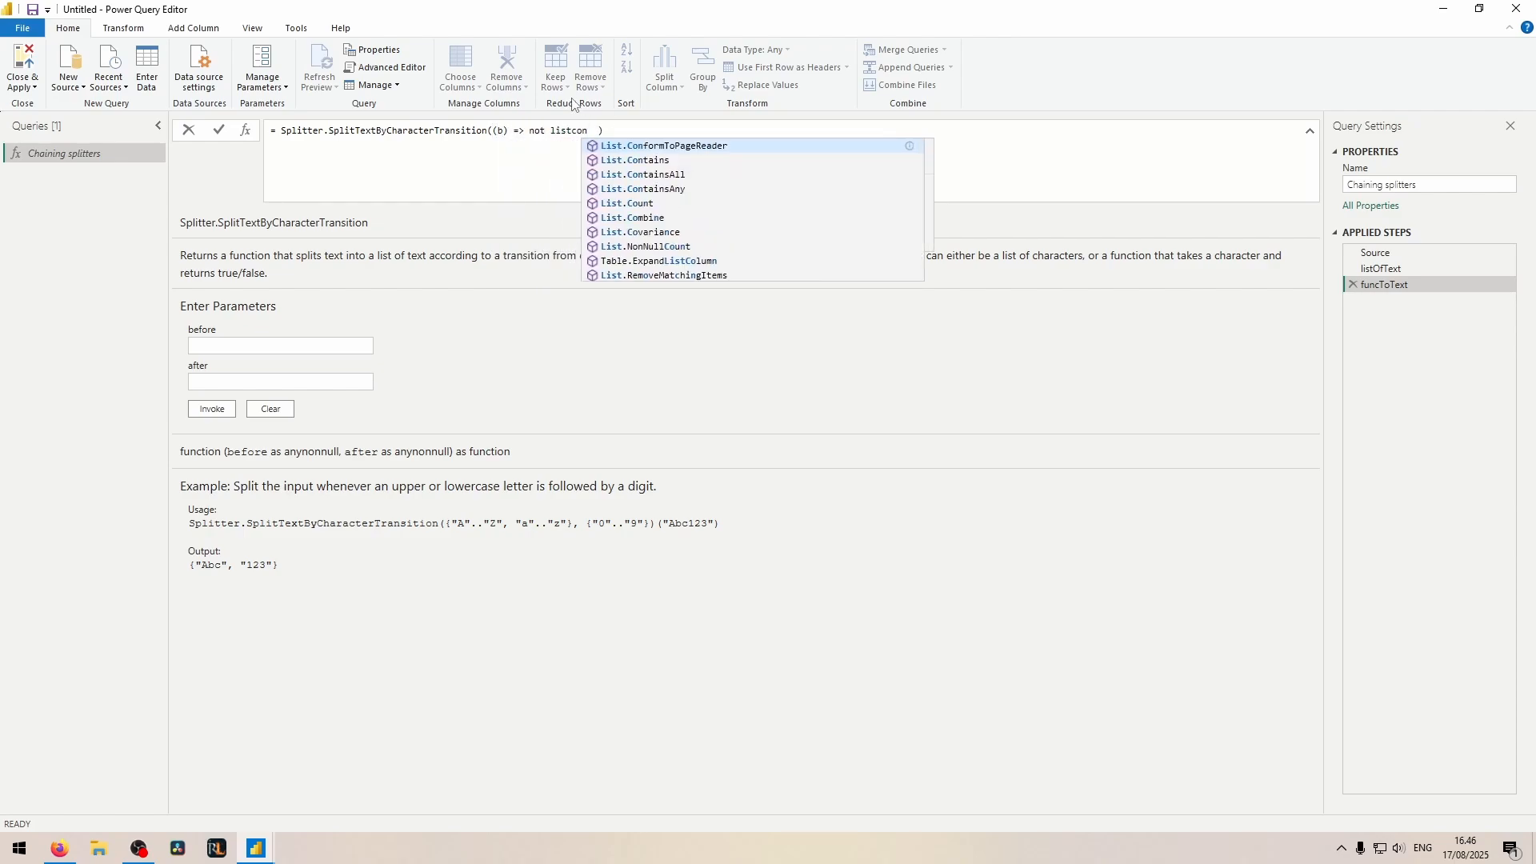
pyautogui.click(618, 159)
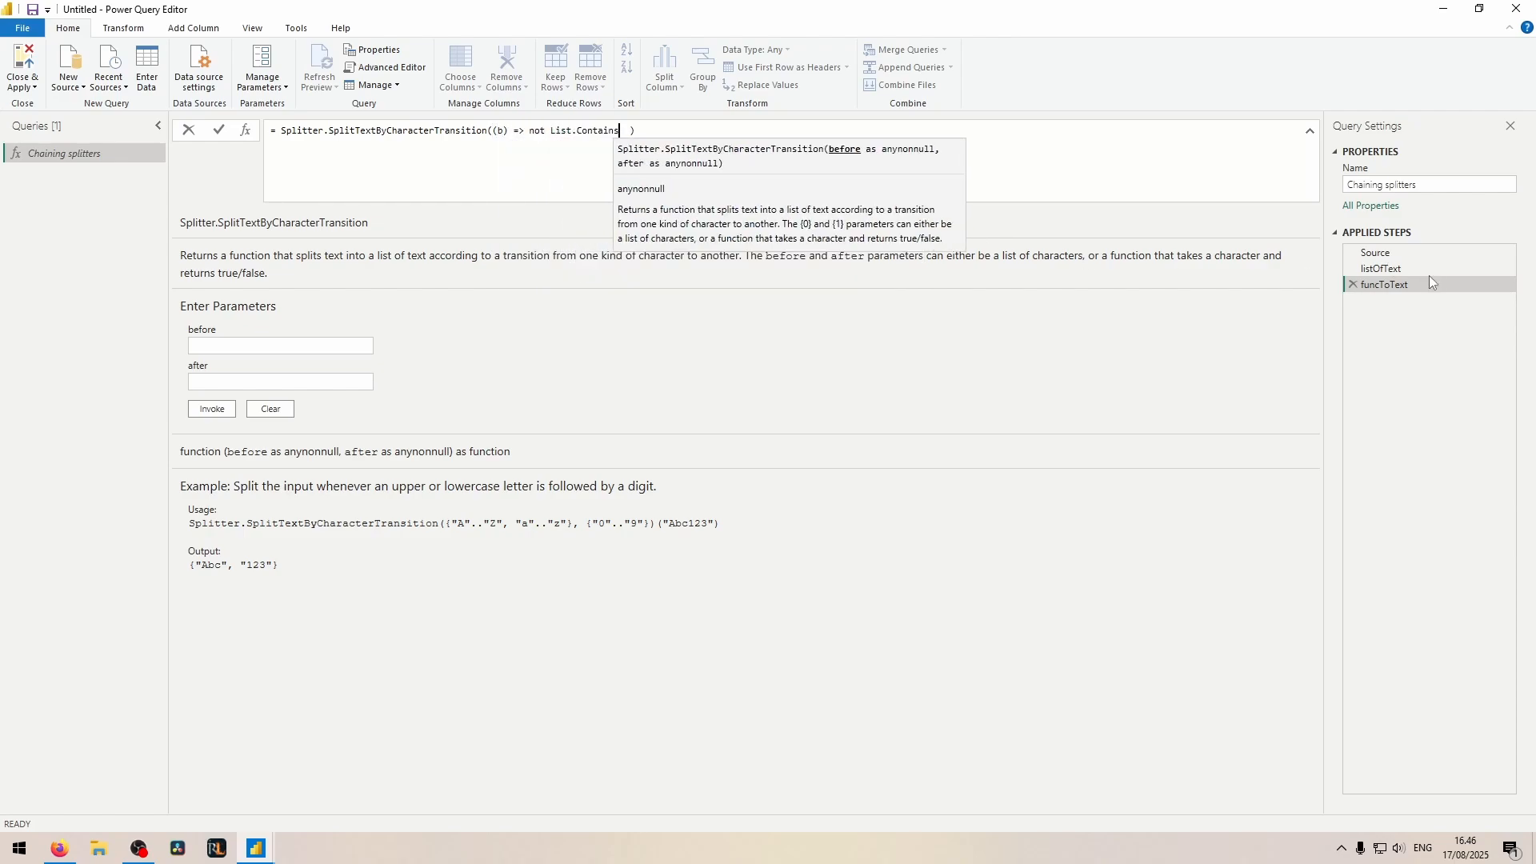
pyautogui.write('(listOfText, b), ')
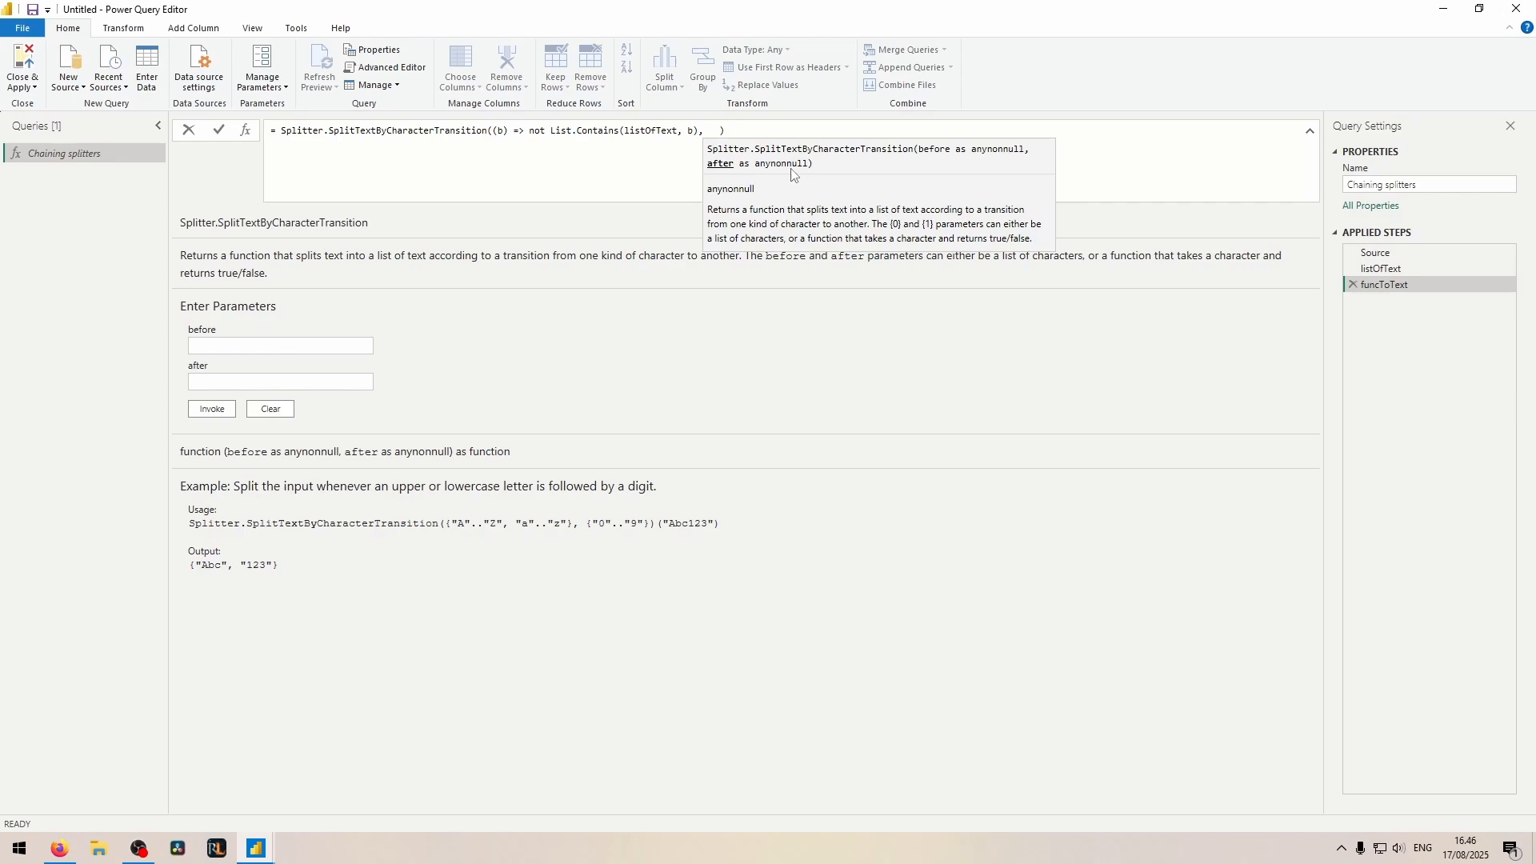
pyautogui.write('listOfText')
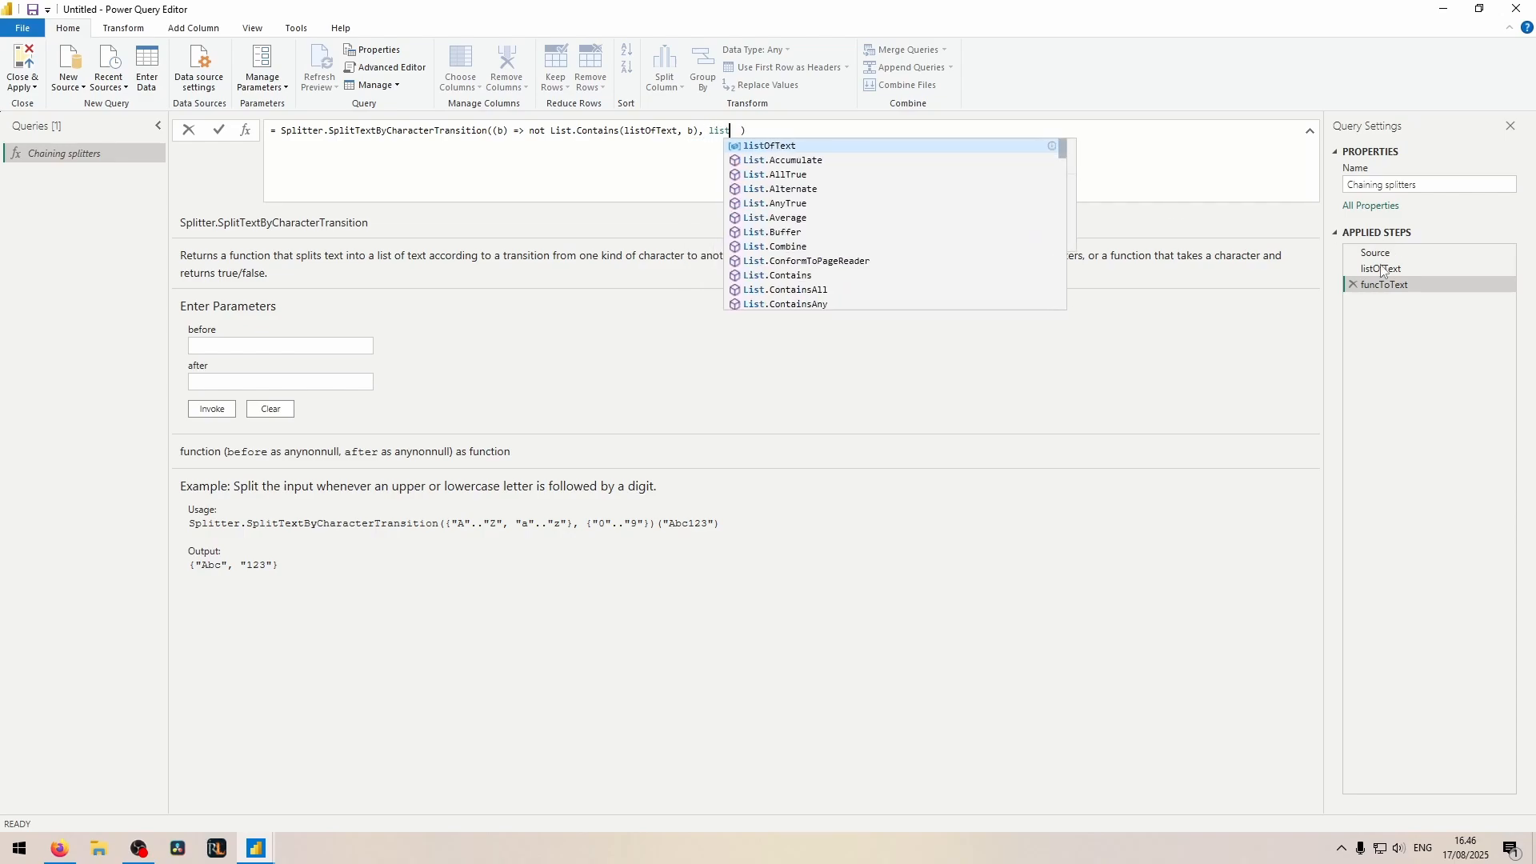
pyautogui.press('Return')
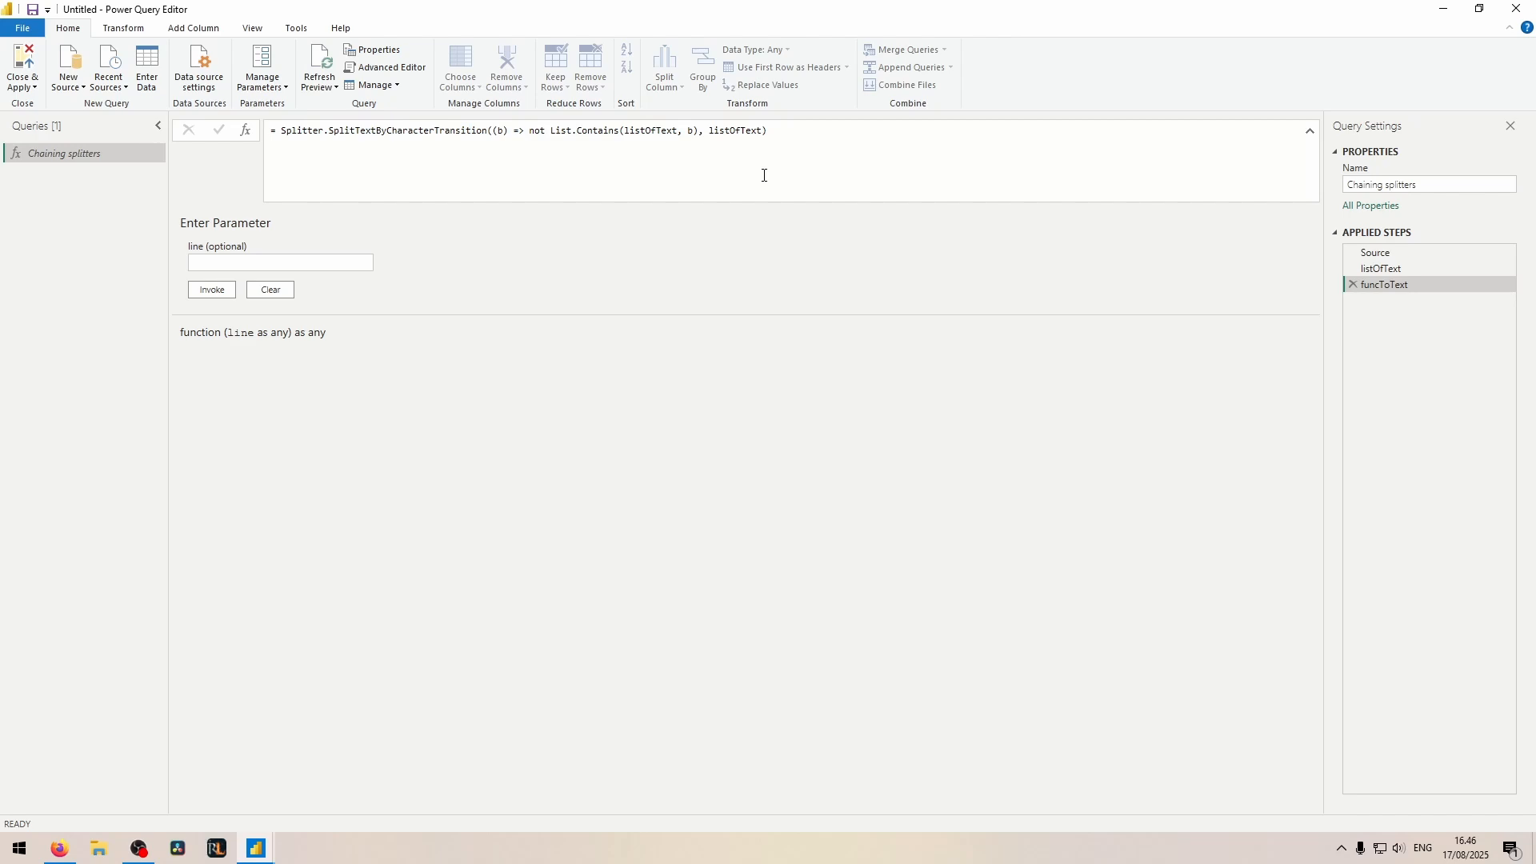
# Step: Add another step after funcToText and rename it funcToNonText
pyautogui.click(246, 130)
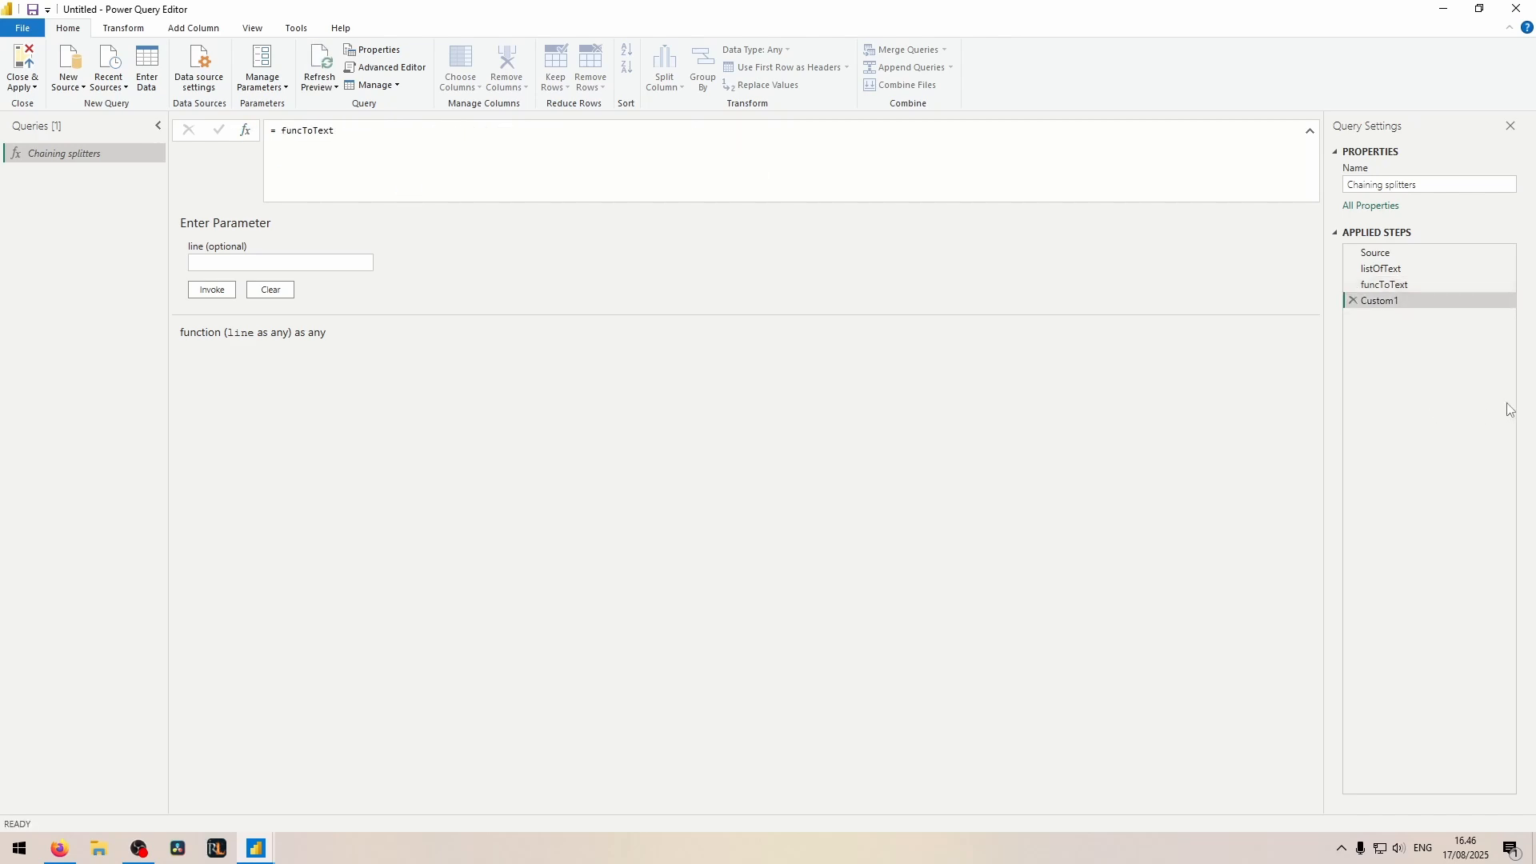
pyautogui.click(1390, 301)
pyautogui.press('F2')
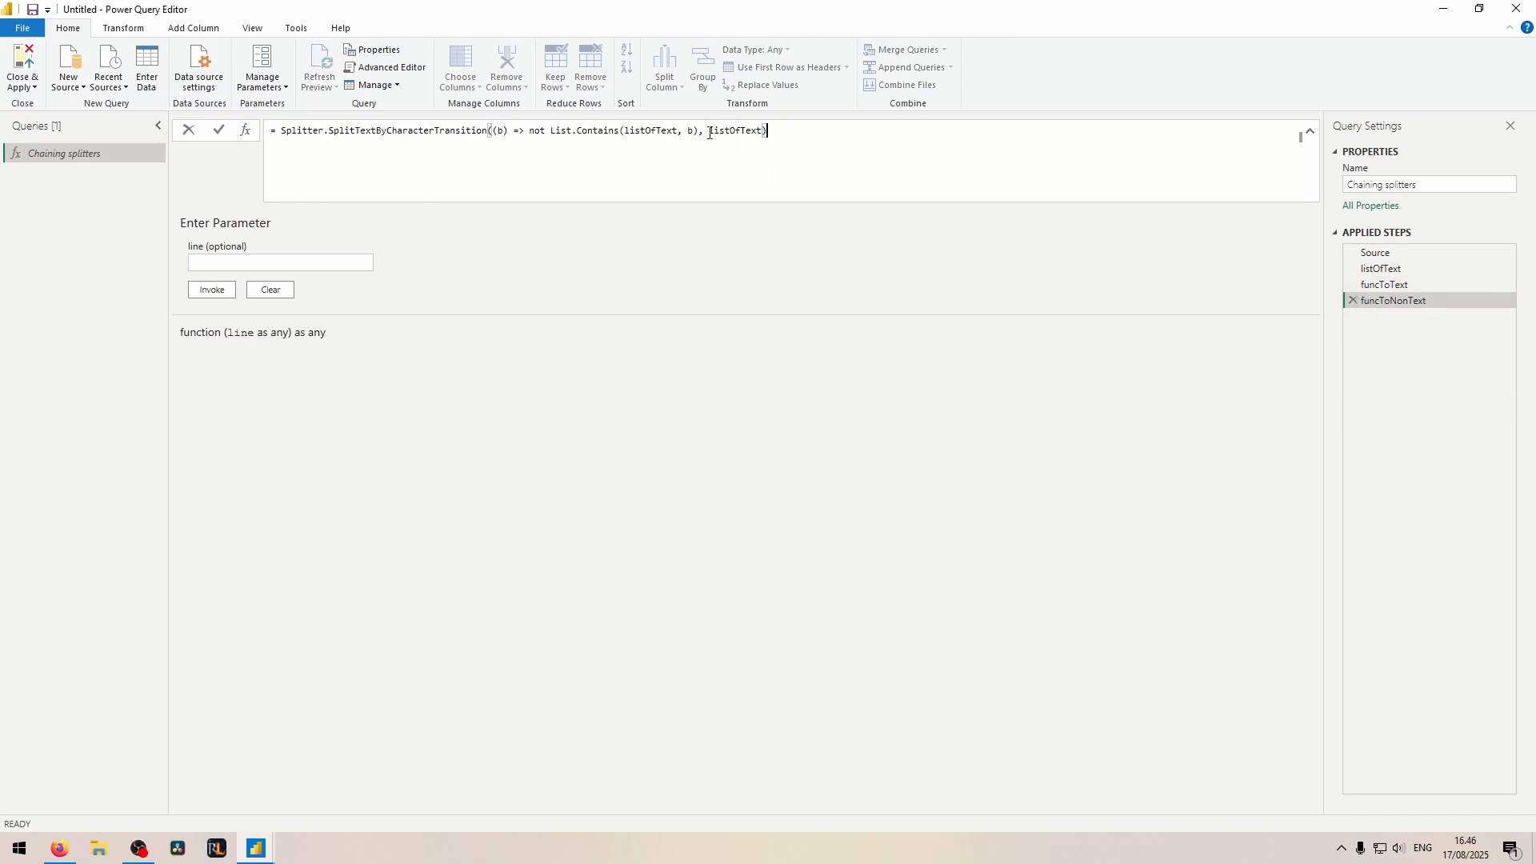
# Step: Move the listOfText argument in funcToNonText's splitter formula ahead of the (b) => function
pyautogui.moveTo(710, 133); pyautogui.dragTo(764, 132)
pyautogui.hotkey('ctrl', 'x')
pyautogui.click(492, 130)
pyautogui.hotkey('ctrl', 'v')
pyautogui.write(',')
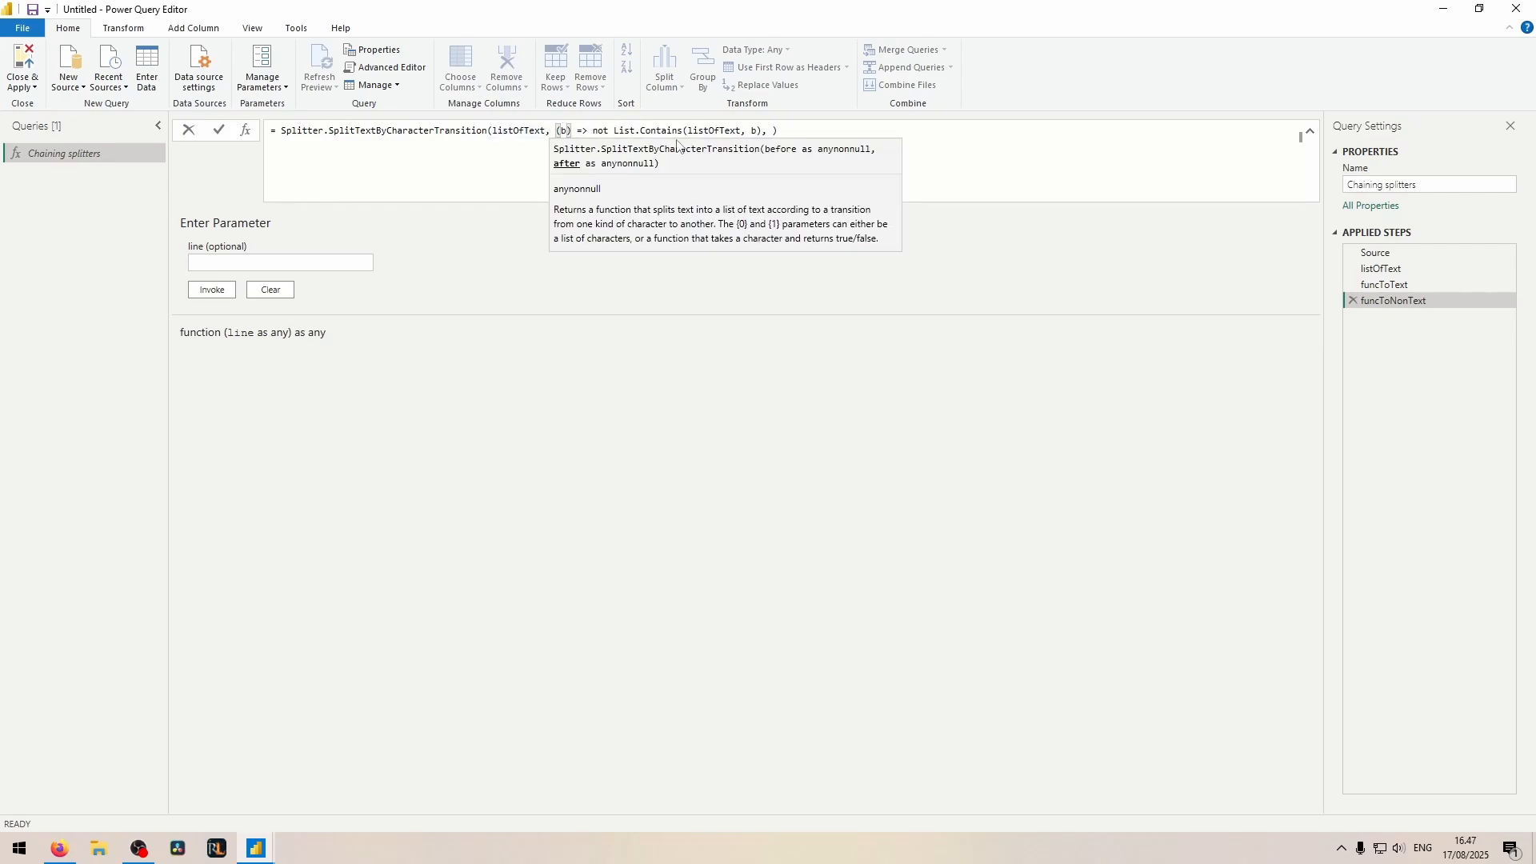
# Step: Rename the function parameter in funcToNonText from b to a, and remove the trailing comma to complete the formula
pyautogui.doubleClick(564, 131)
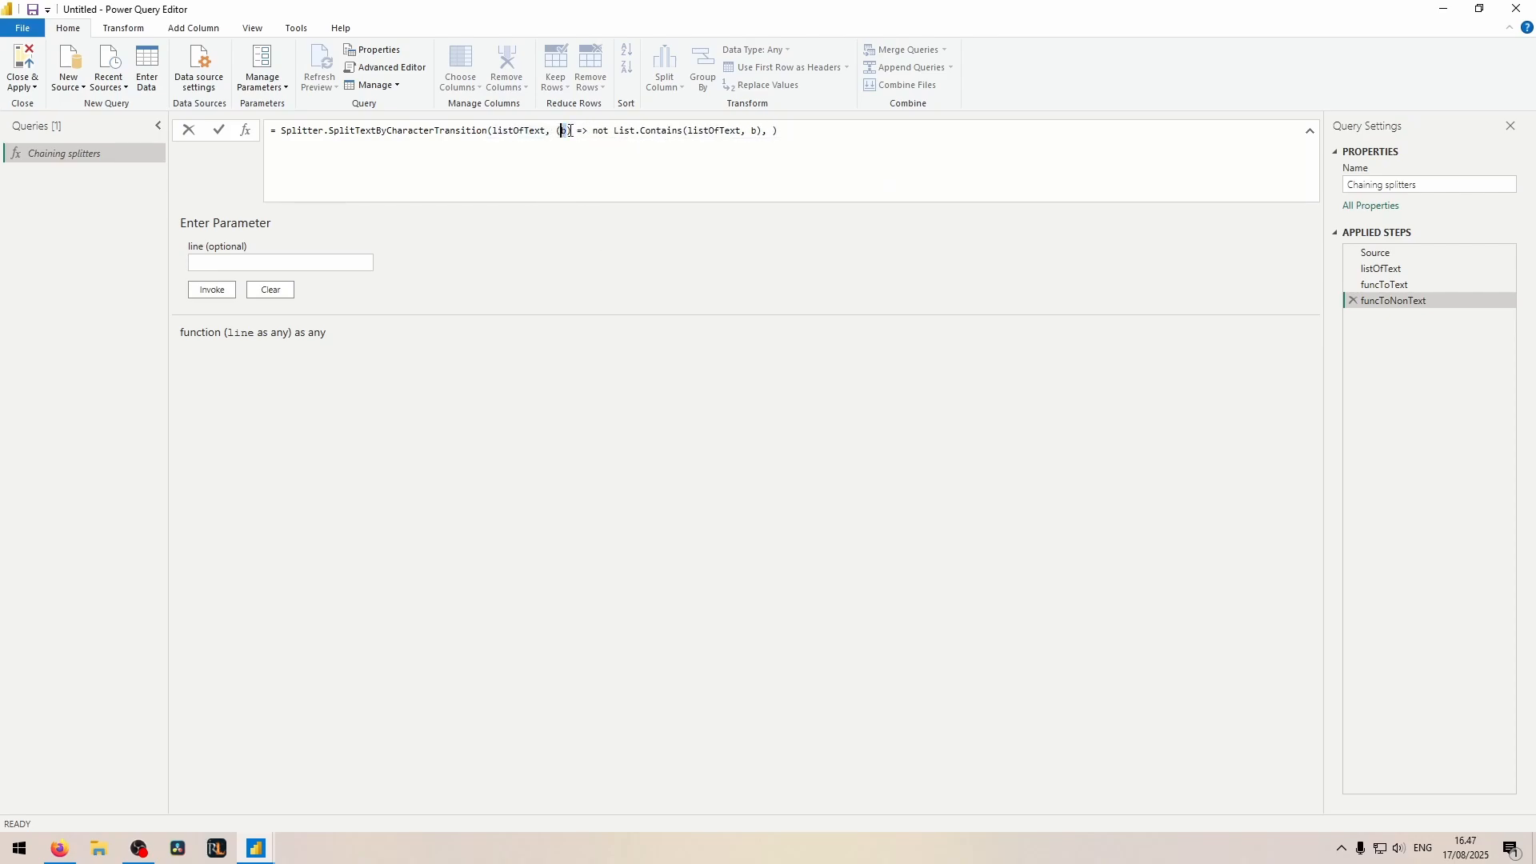
pyautogui.write('a')
pyautogui.click(752, 131)
pyautogui.write('a')
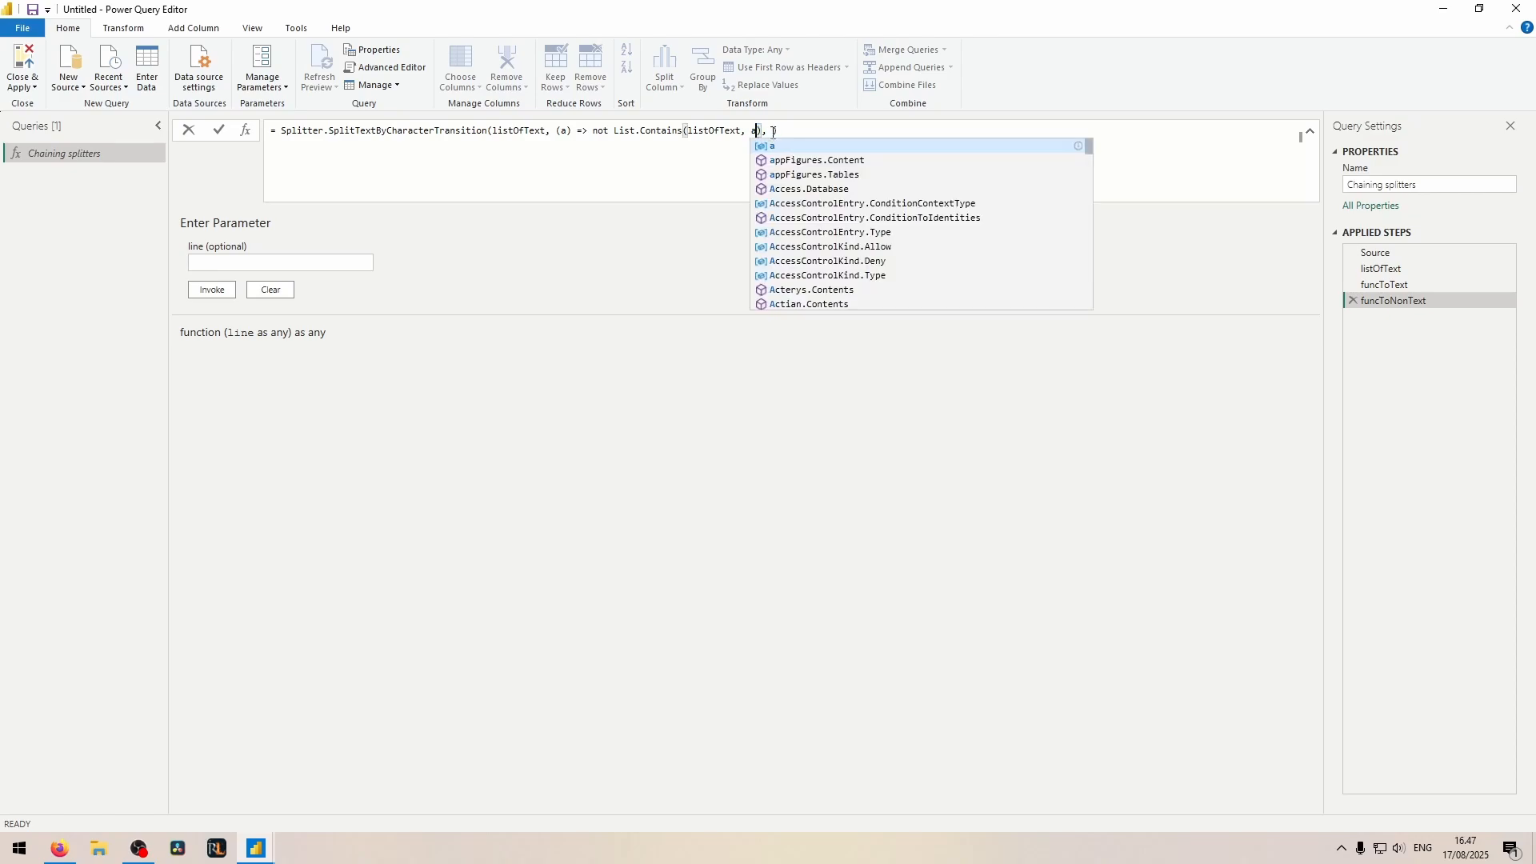
pyautogui.click(773, 131)
pyautogui.press('BackSpace')
pyautogui.press('BackSpace')
pyautogui.press('Return')
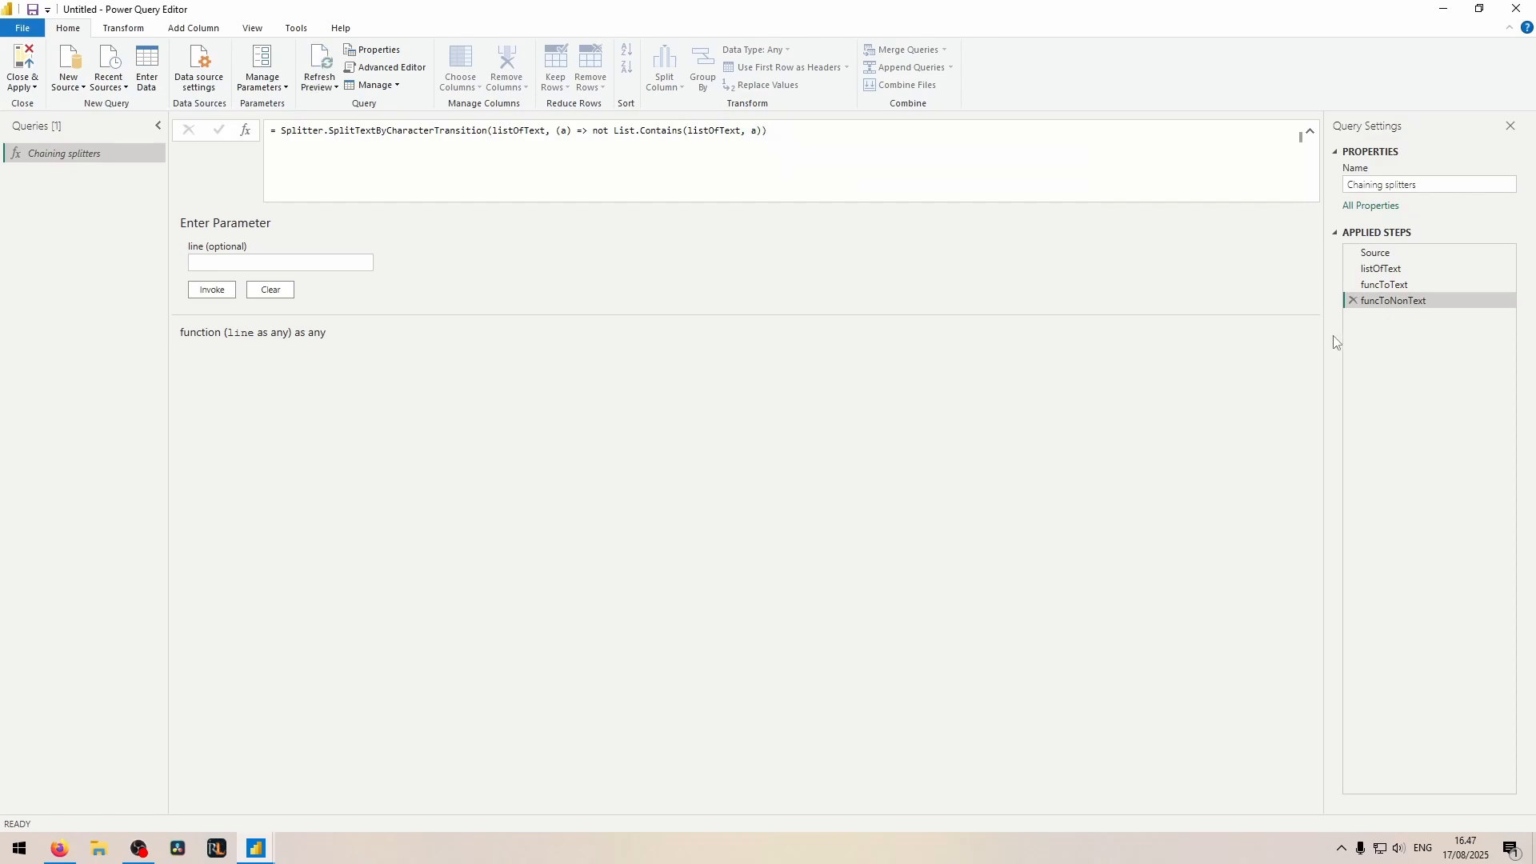
# Step: Add a step named Call to Text with the formula funcToNonText(Source)
pyautogui.click(245, 130)
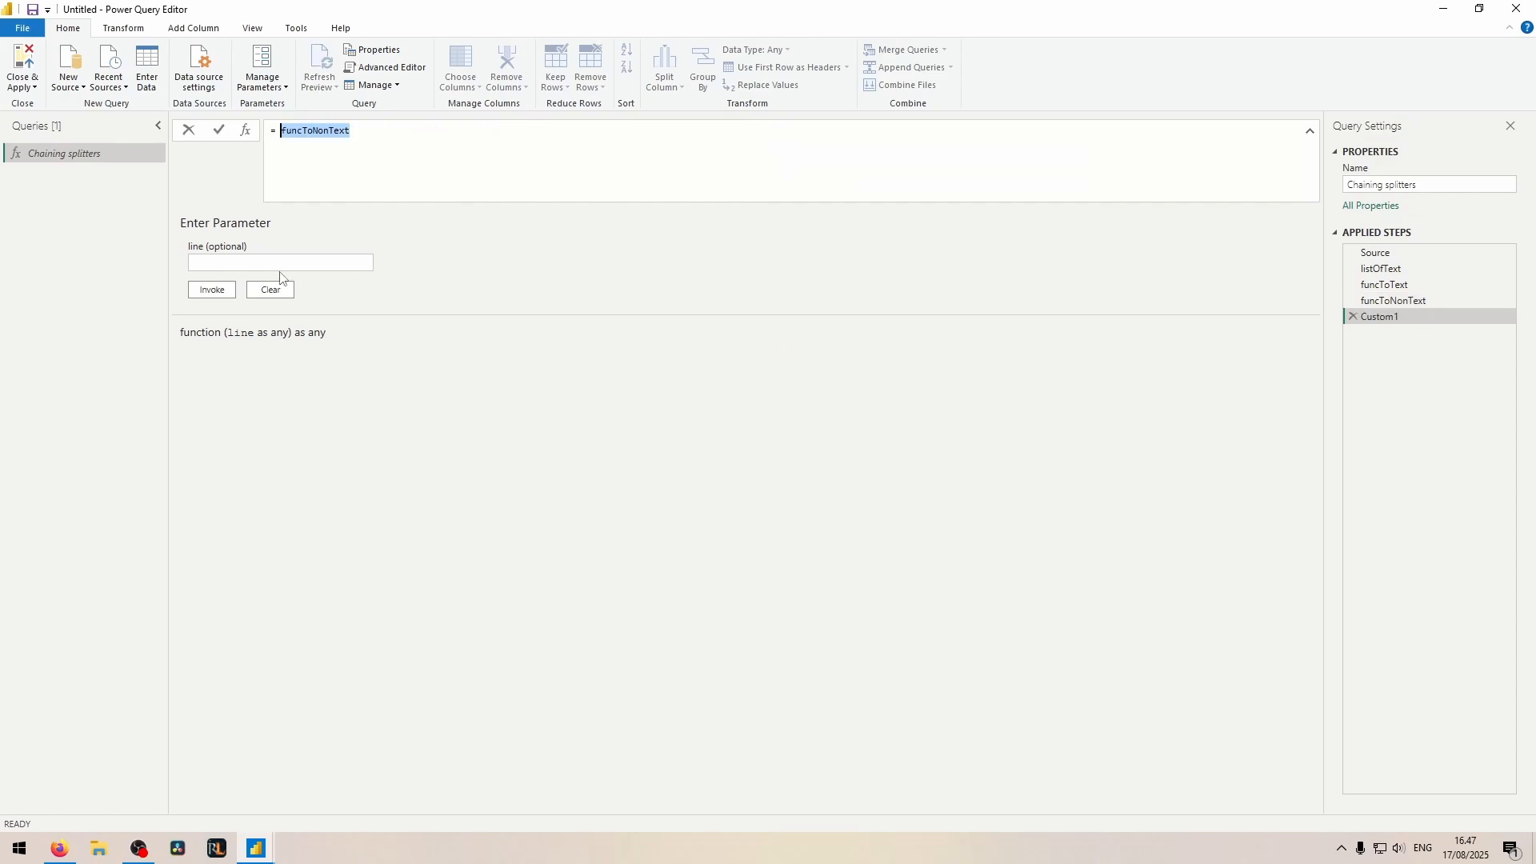
pyautogui.click(467, 147)
pyautogui.write('(Source)')
pyautogui.press('Return')
# Step: Inspect the items of the Call to Text list, checking where the text was split in the first, second and fourth entries
pyautogui.click(217, 233)
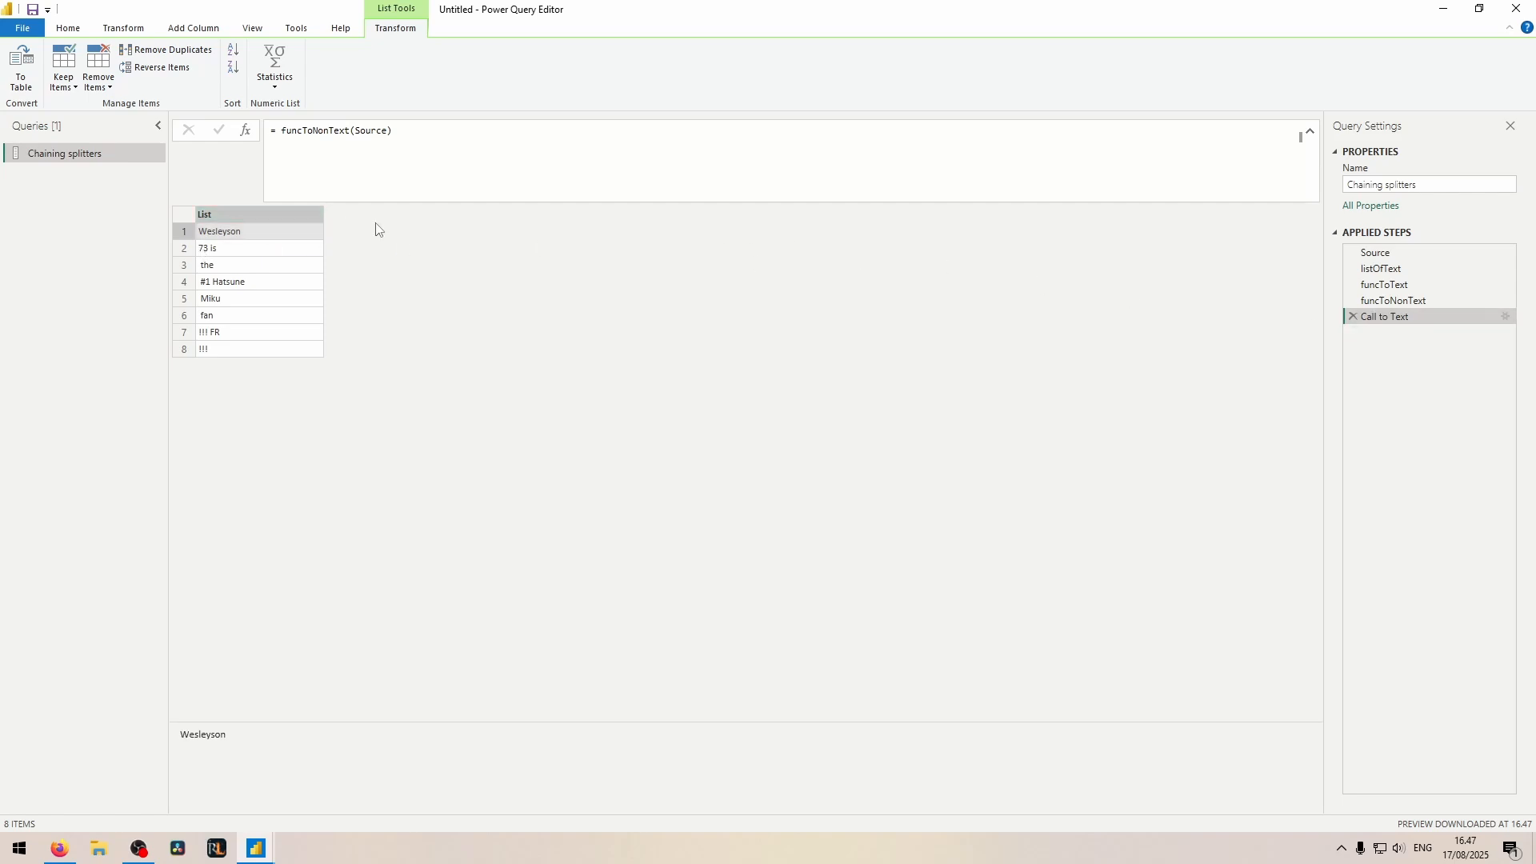
pyautogui.click(212, 250)
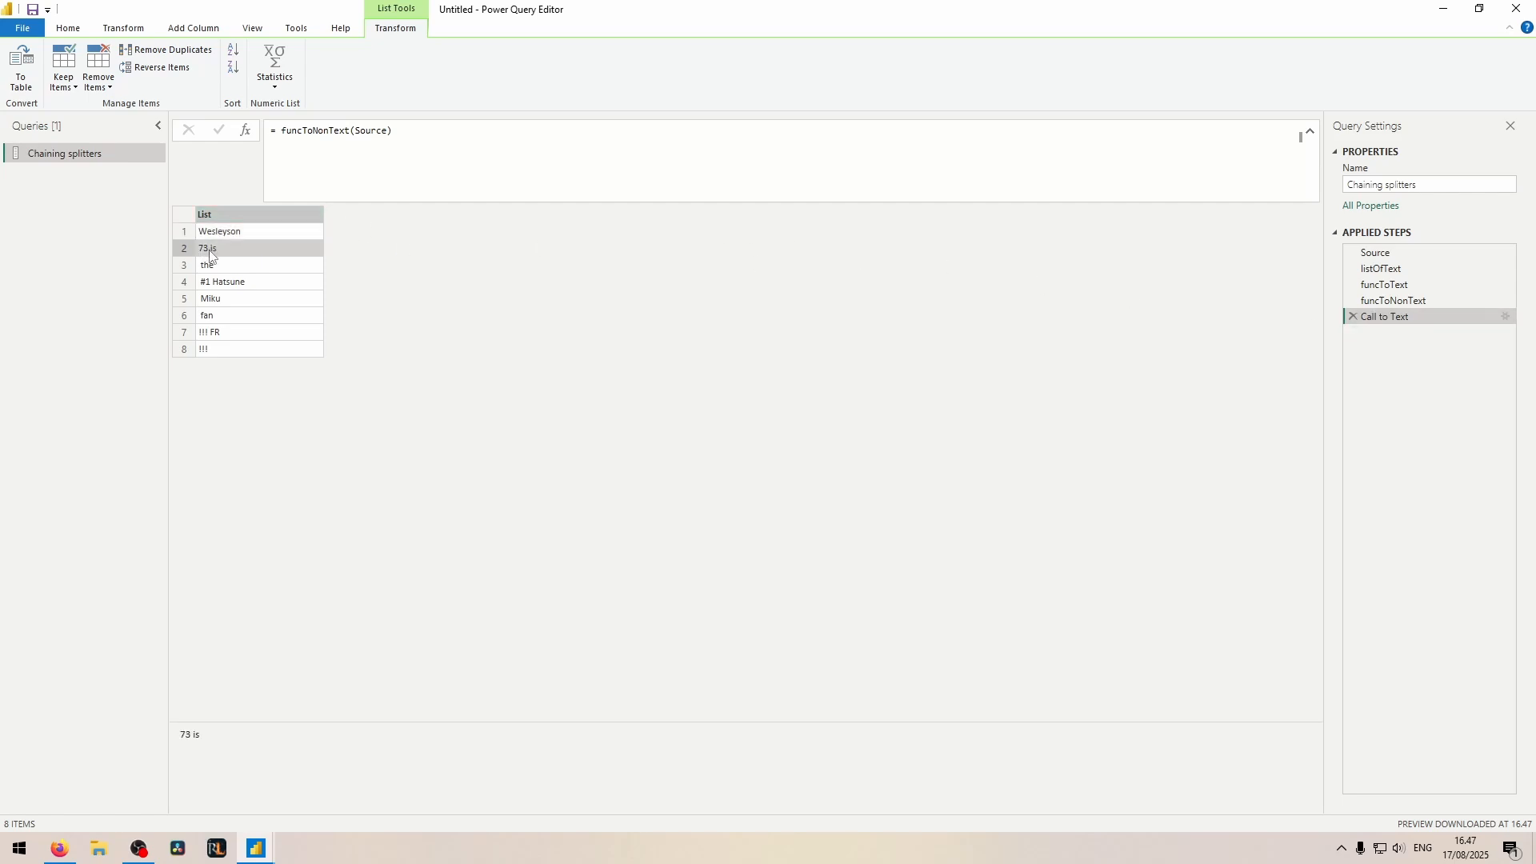
pyautogui.click(214, 285)
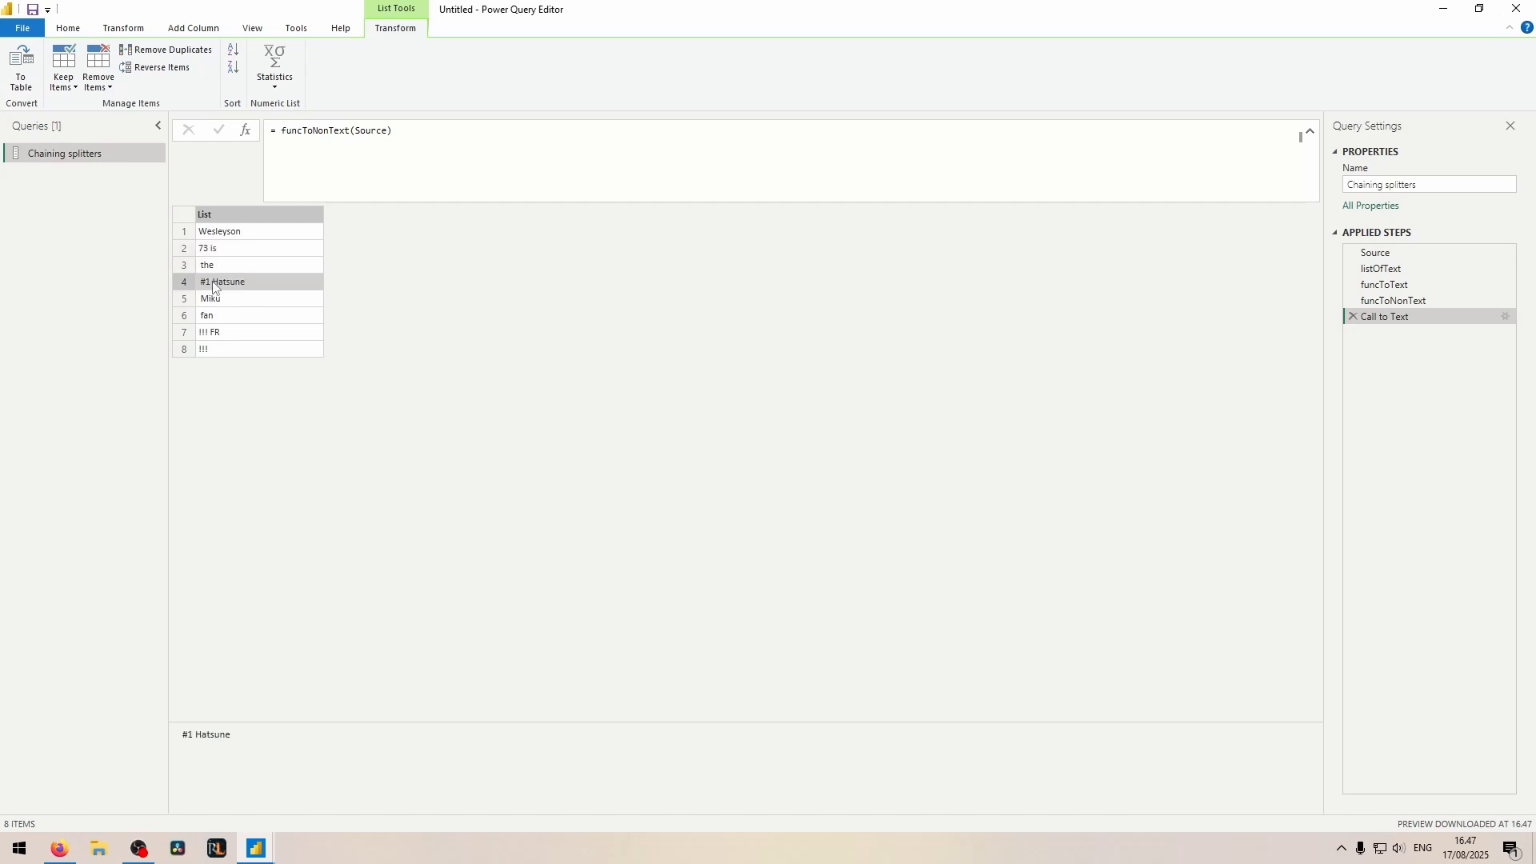
pyautogui.click(380, 171)
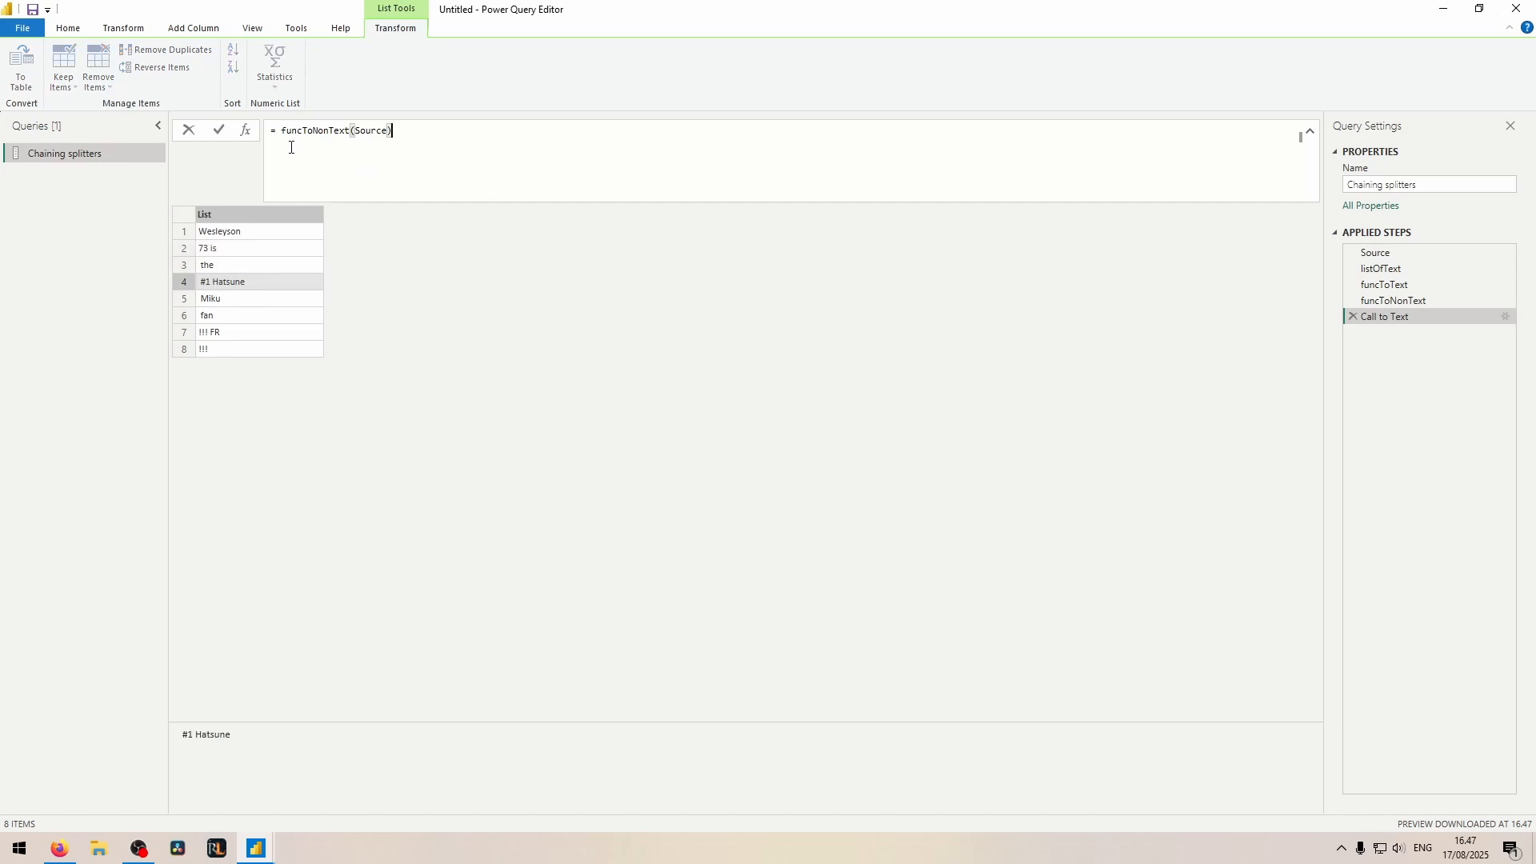
pyautogui.click(218, 238)
pyautogui.click(210, 250)
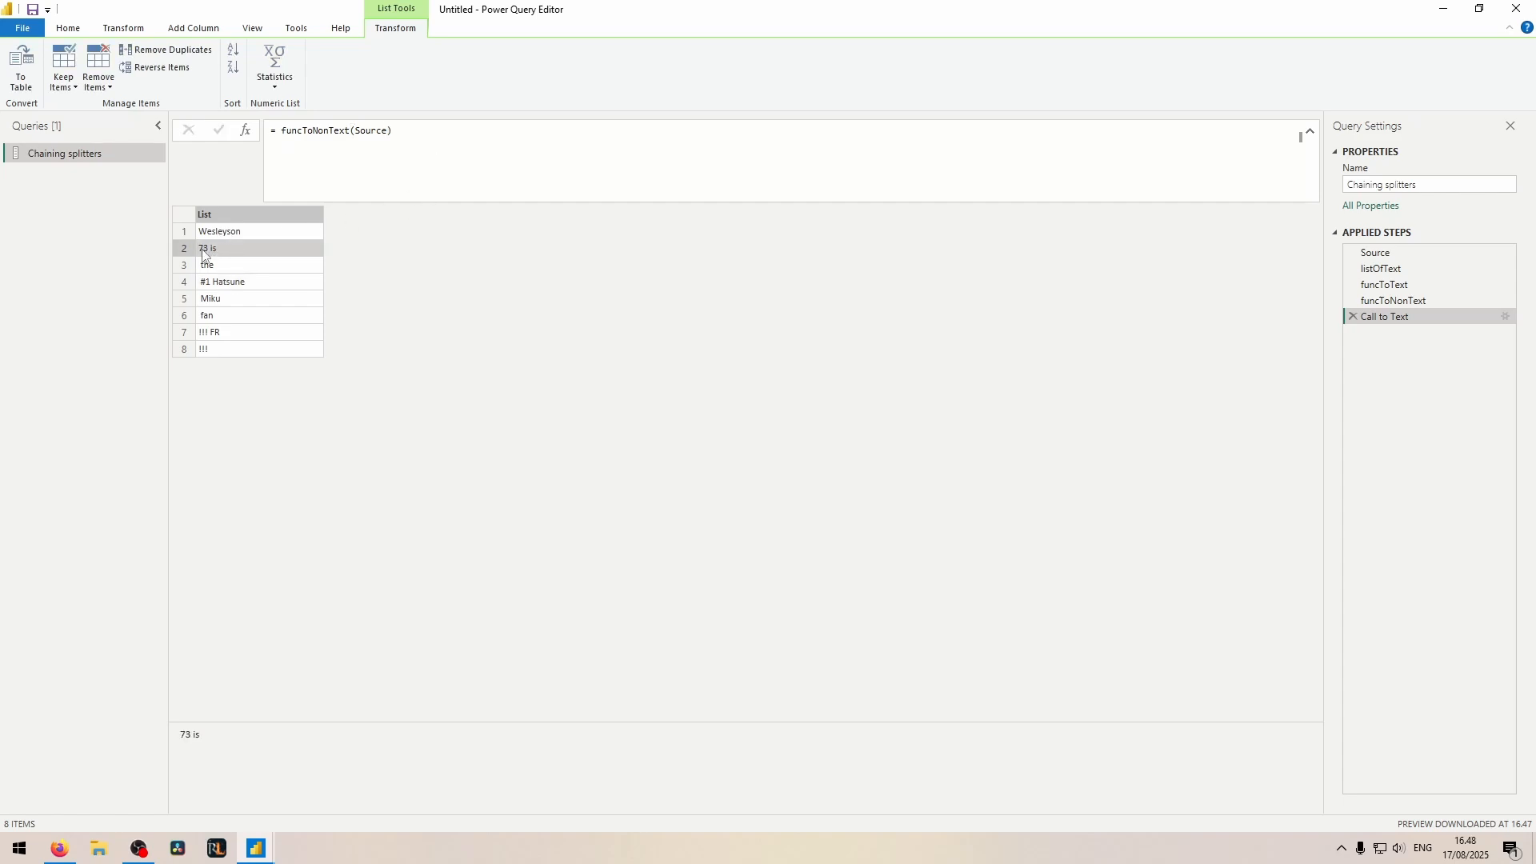
# Step: Add a step after Call to Text and rename it Call to Non Text
pyautogui.click(245, 130)
pyautogui.doubleClick(1398, 331)
pyautogui.write('Cal')
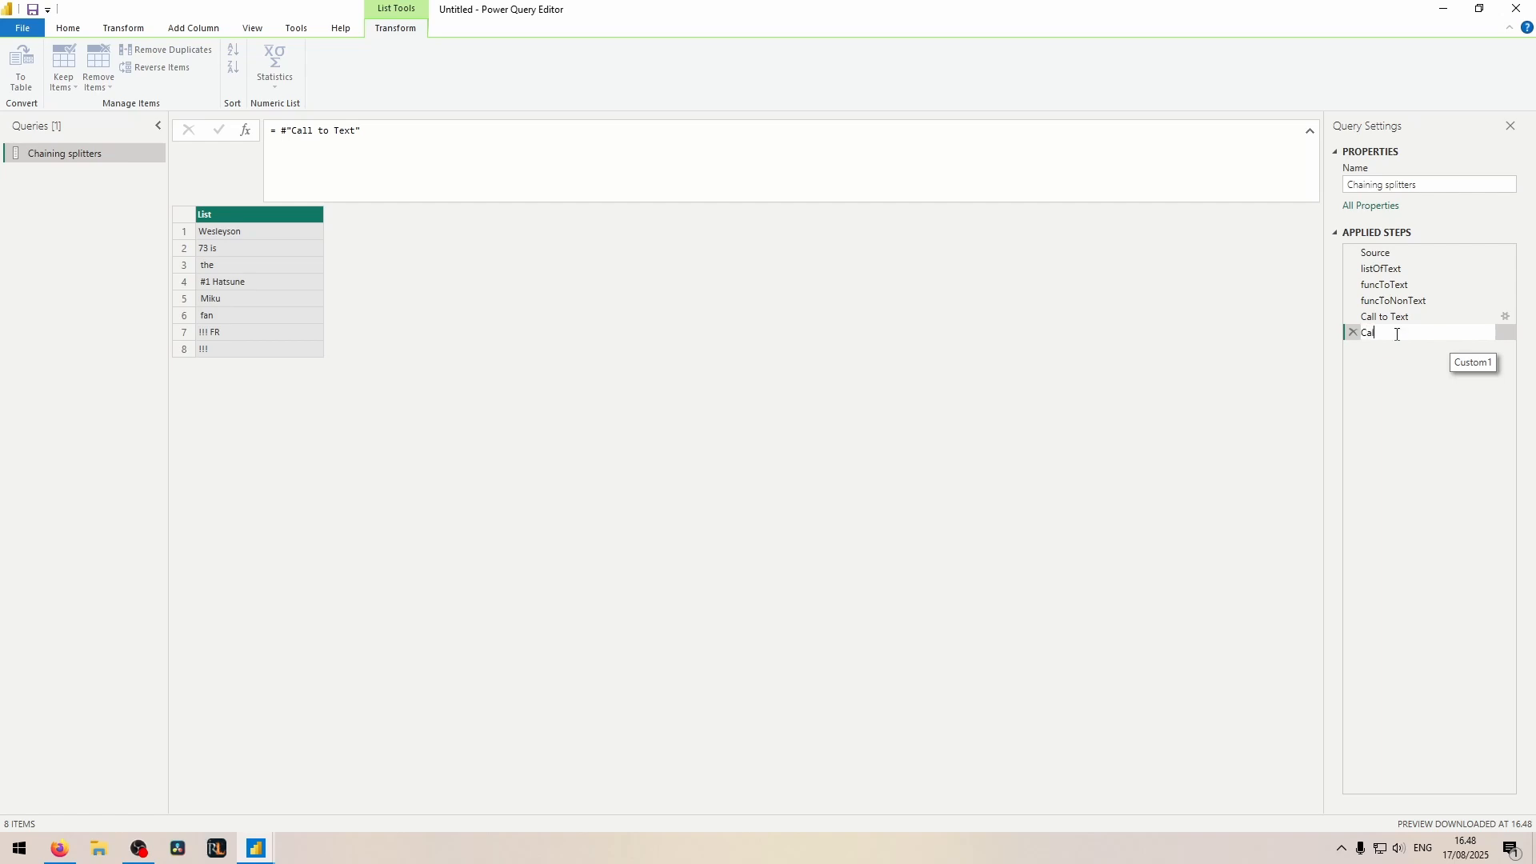
pyautogui.write('l to Non Text')
# Step: Set the Call to Non Text formula to List.Transform(#"Call to Text", each funcToNonText(_) ), and preview the first resulting list
pyautogui.click(351, 166)
pyautogui.write('List.Transform()')
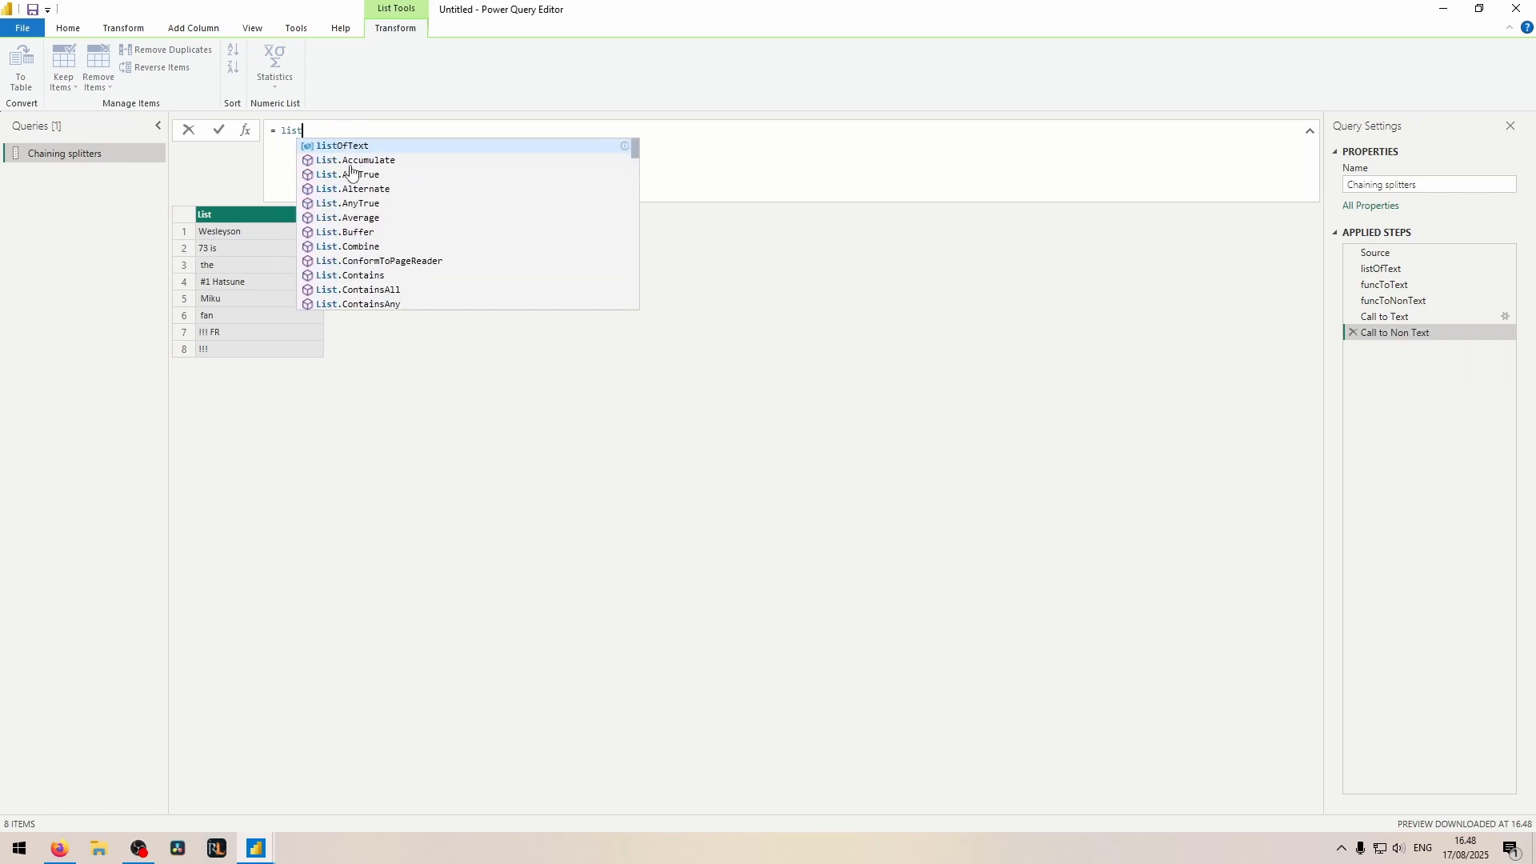
pyautogui.write('#"Call to Text", ')
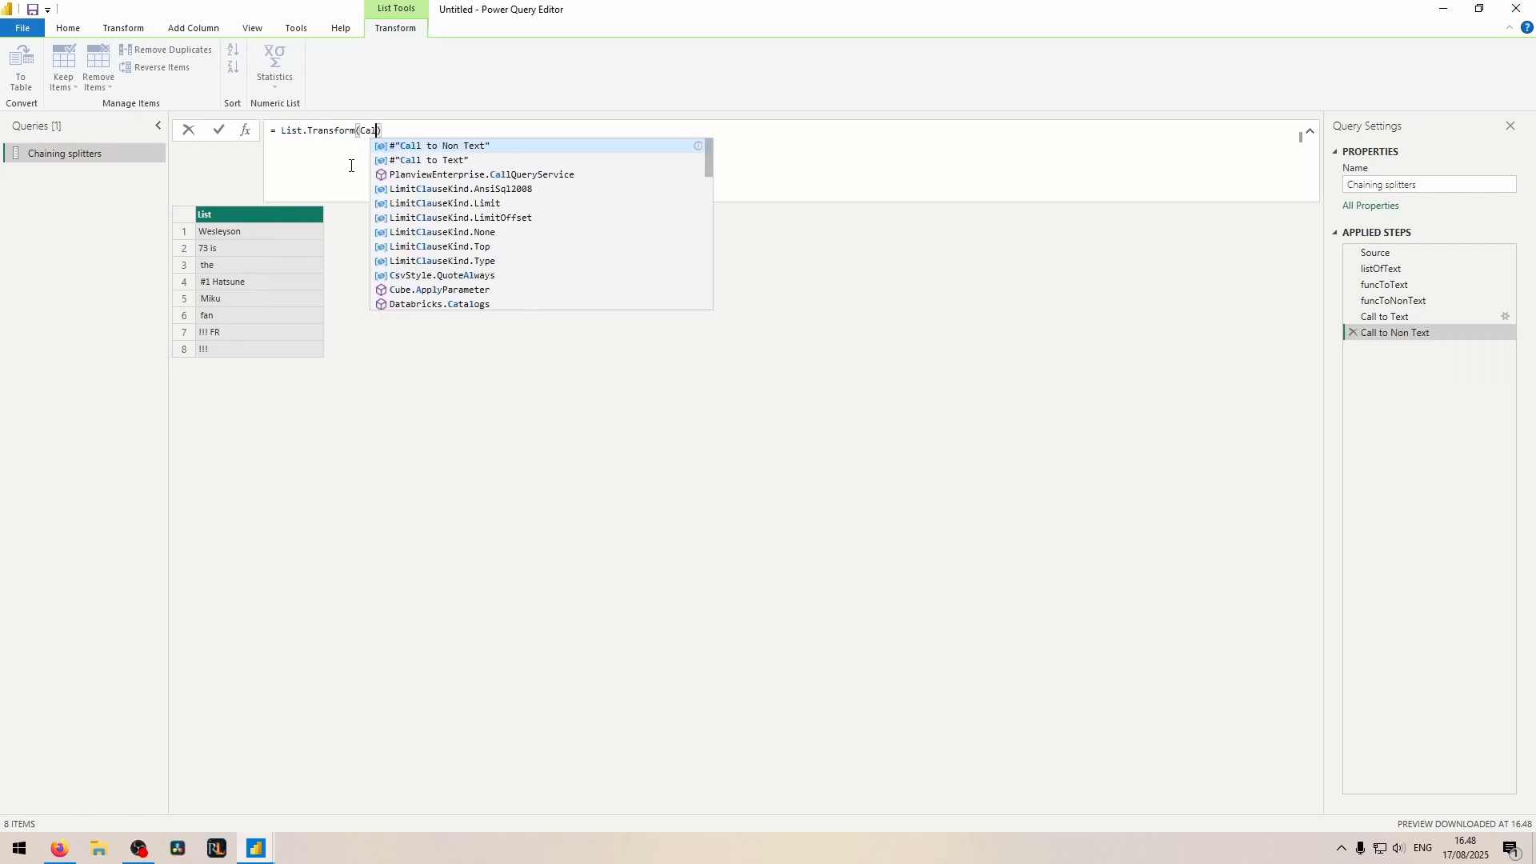
pyautogui.write('each fu')
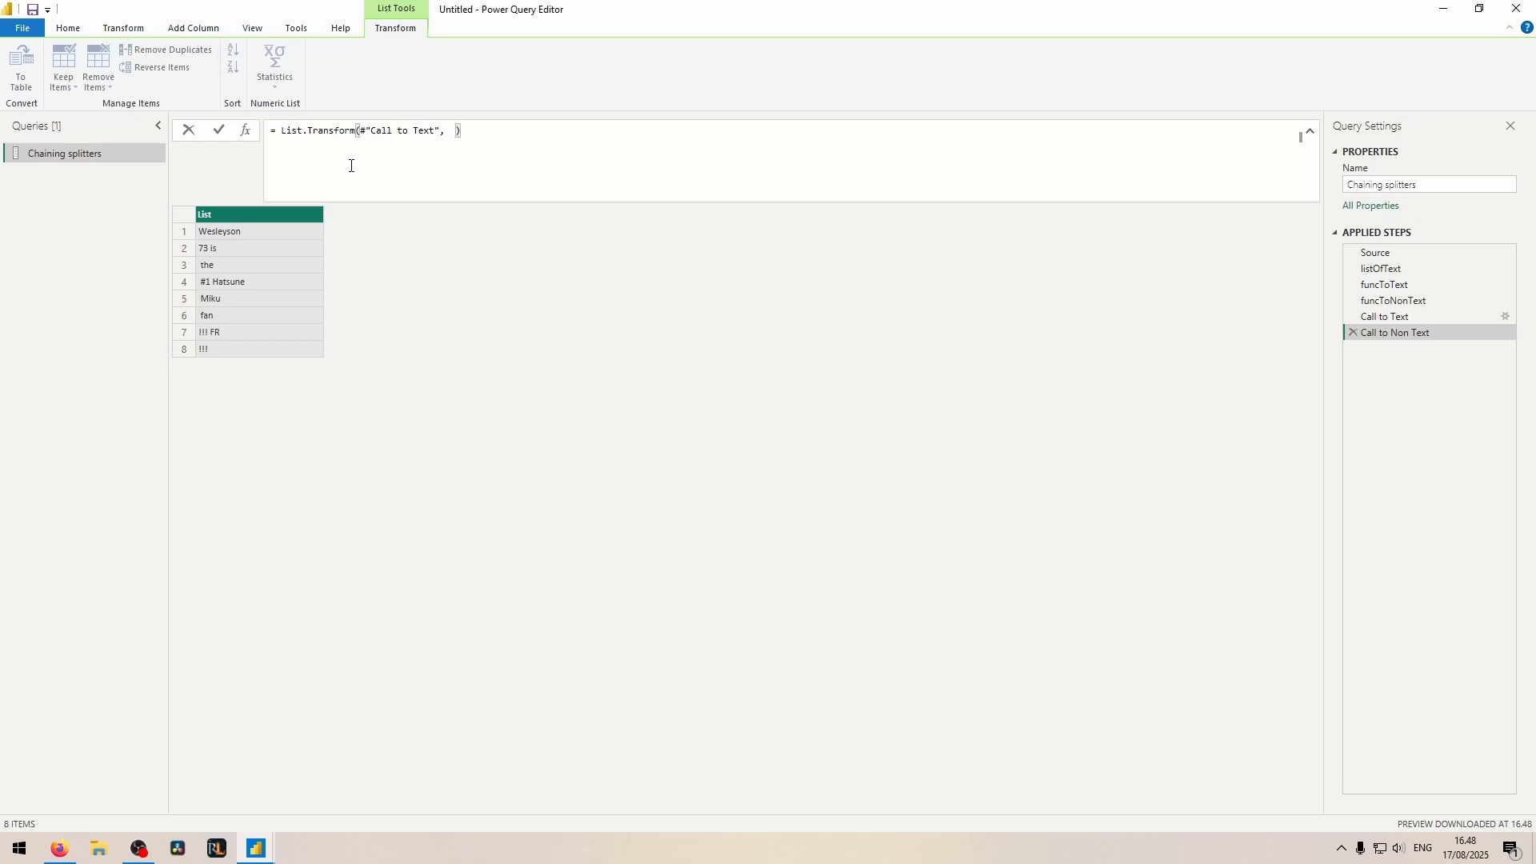
pyautogui.write('ncToNonText(')
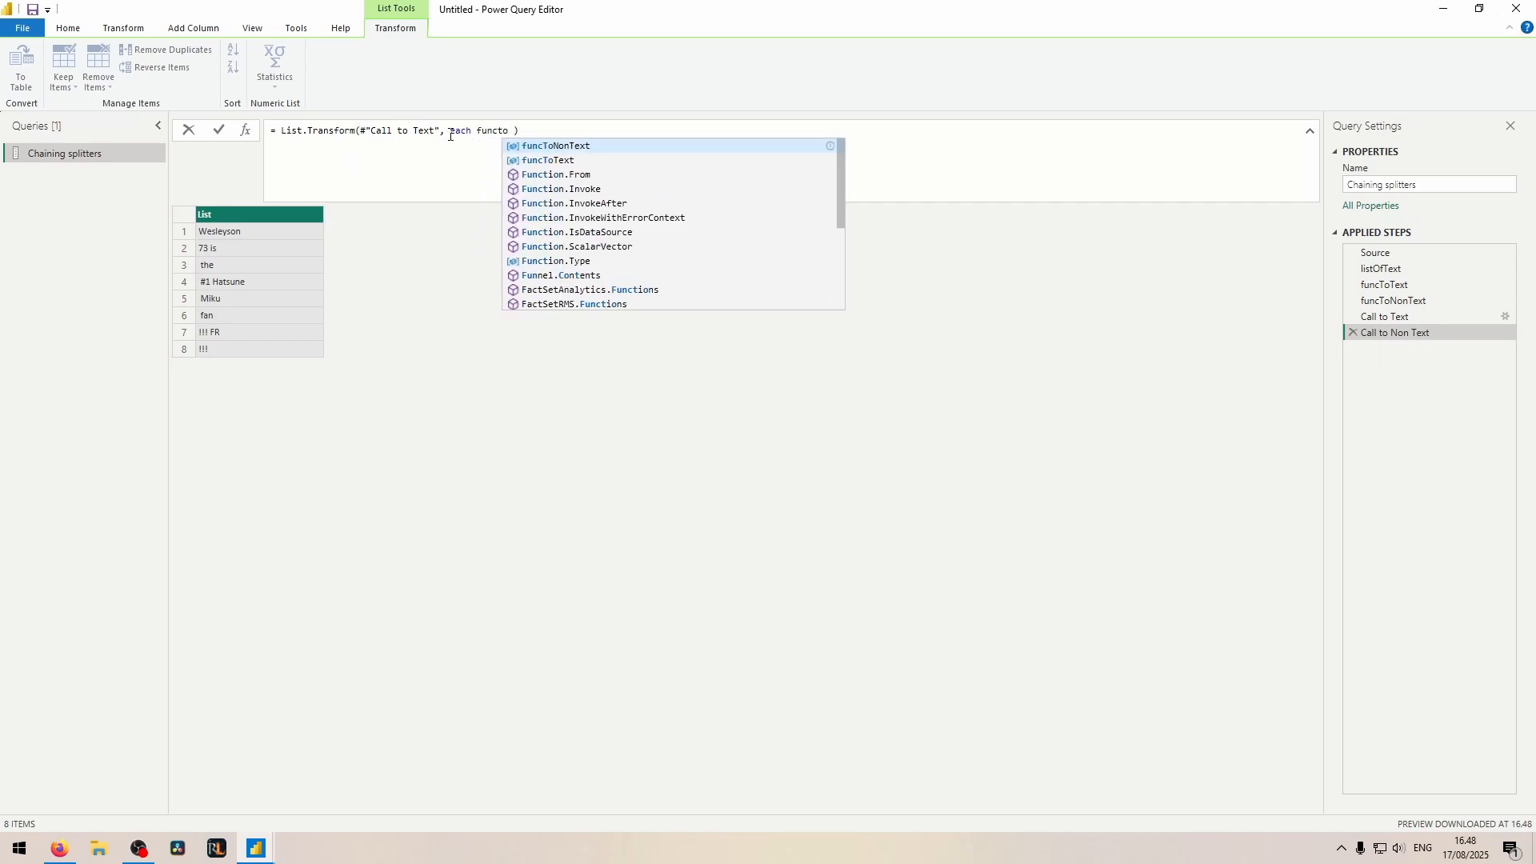
pyautogui.write('_')
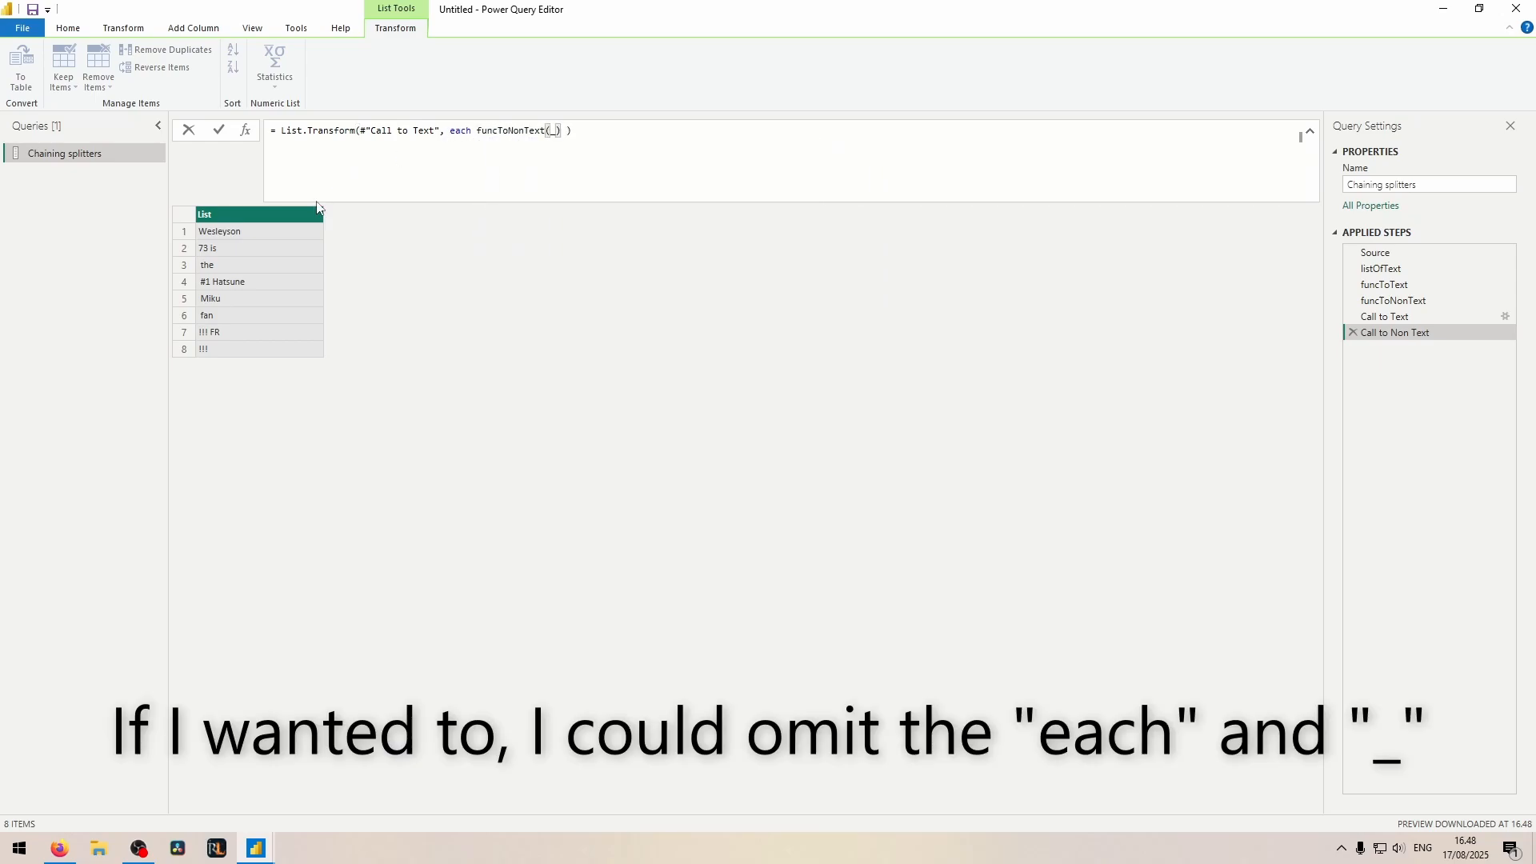
pyautogui.press('Return')
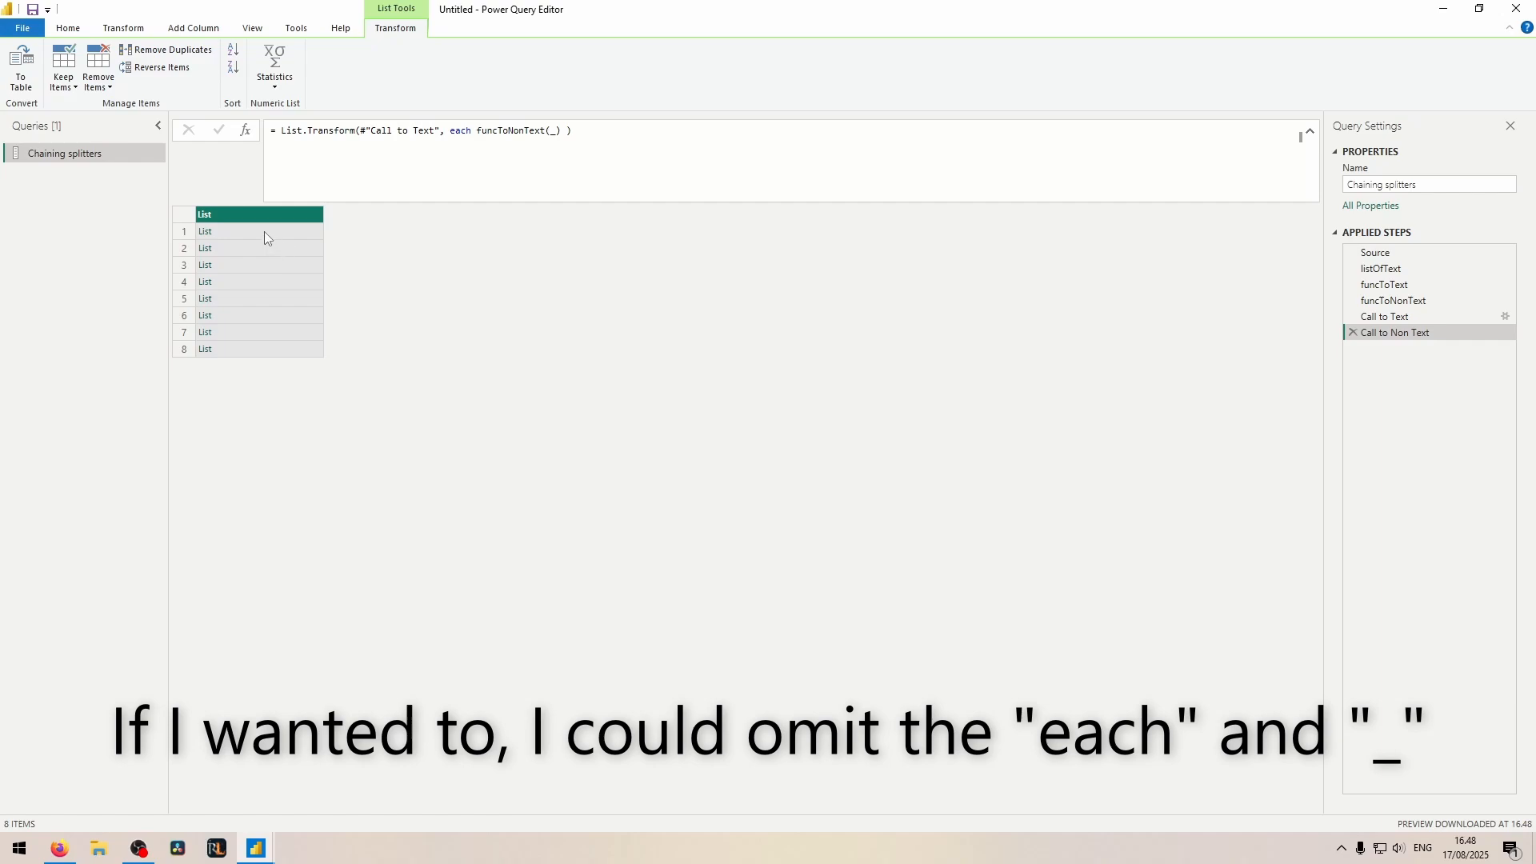
pyautogui.click(264, 232)
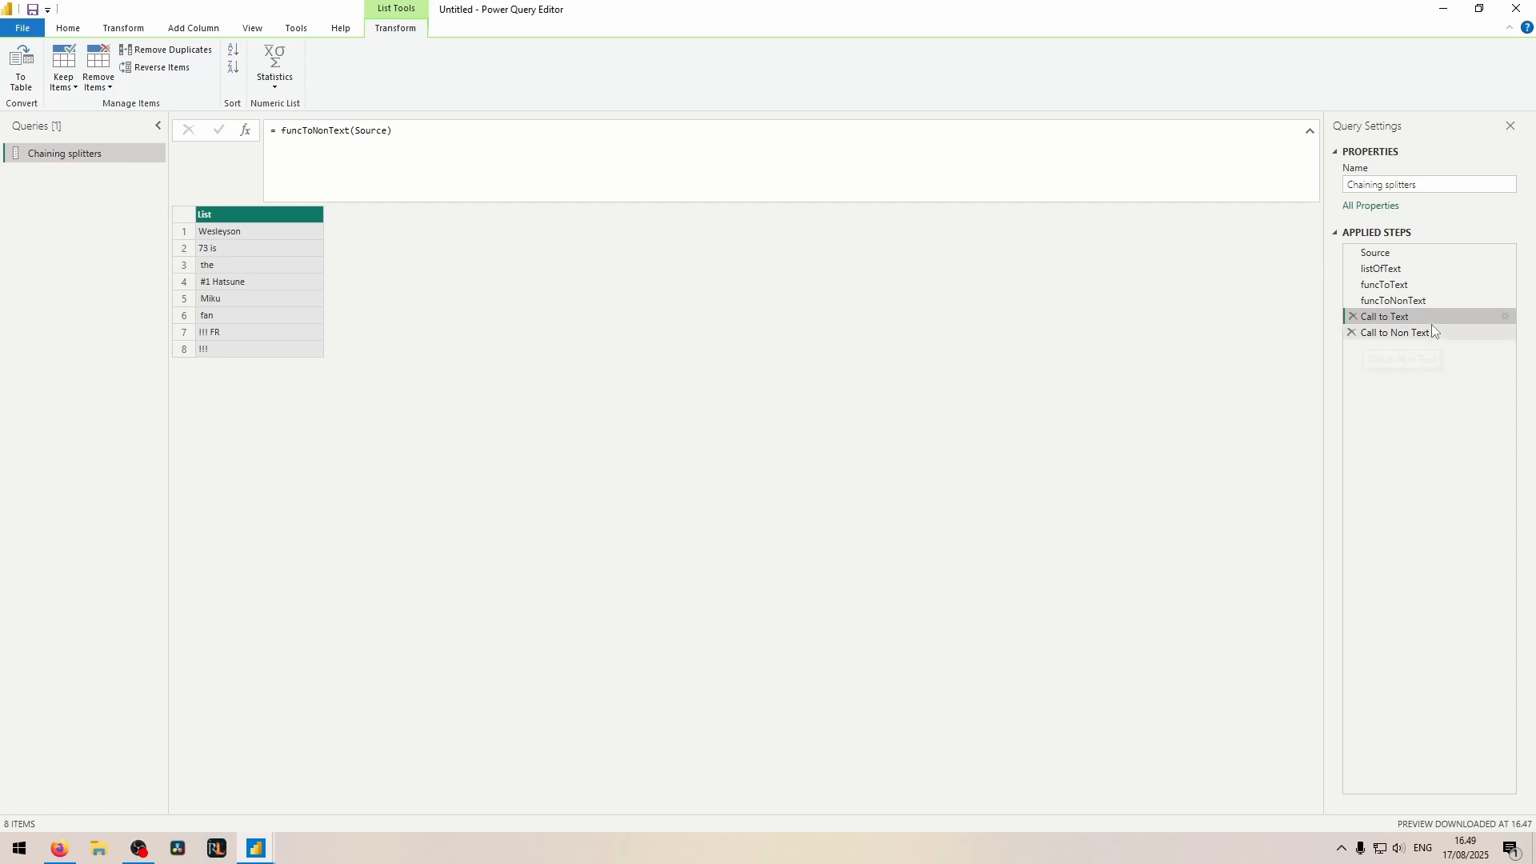
# Step: Correct the Call to Text formula to funcToText(Source)
pyautogui.moveTo(329, 130); pyautogui.dragTo(313, 131)
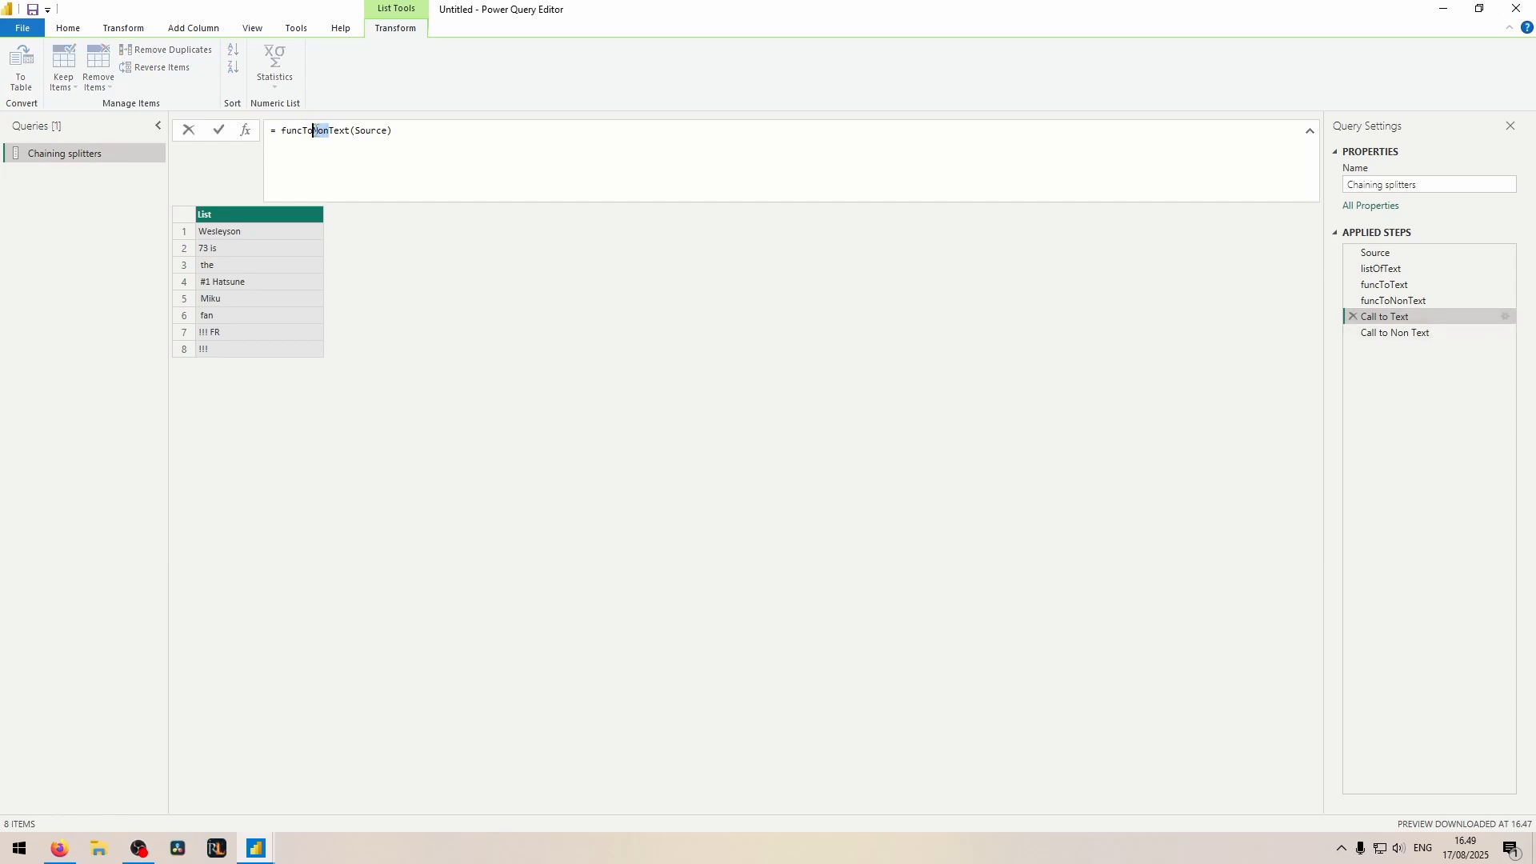
pyautogui.press('Delete')
pyautogui.click(1384, 317)
# Step: Inspect the first and second items of the Call to Text list, checking where the text is split
pyautogui.click(276, 238)
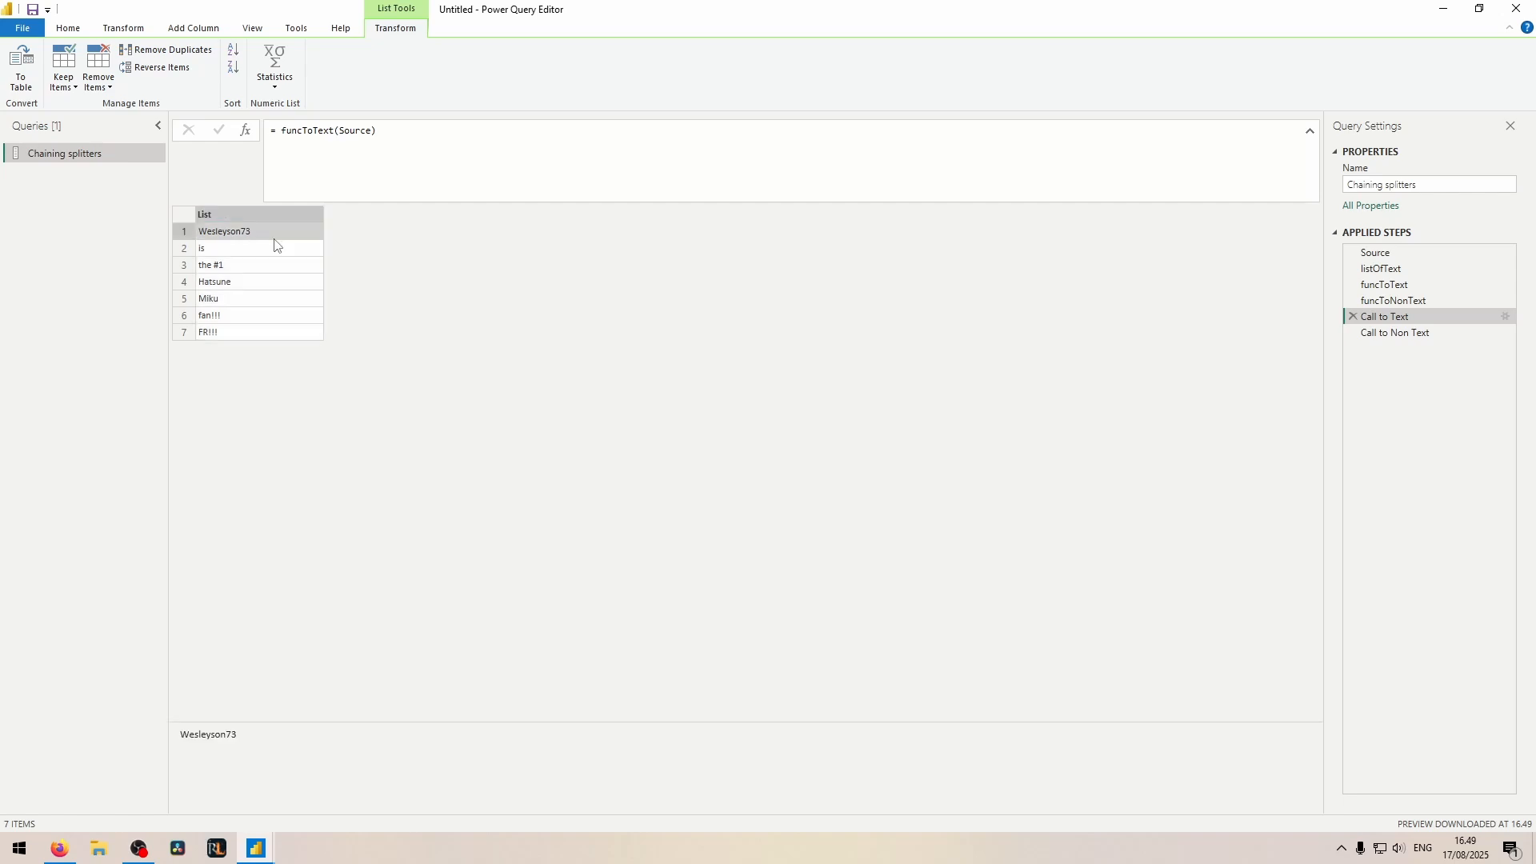
pyautogui.click(244, 246)
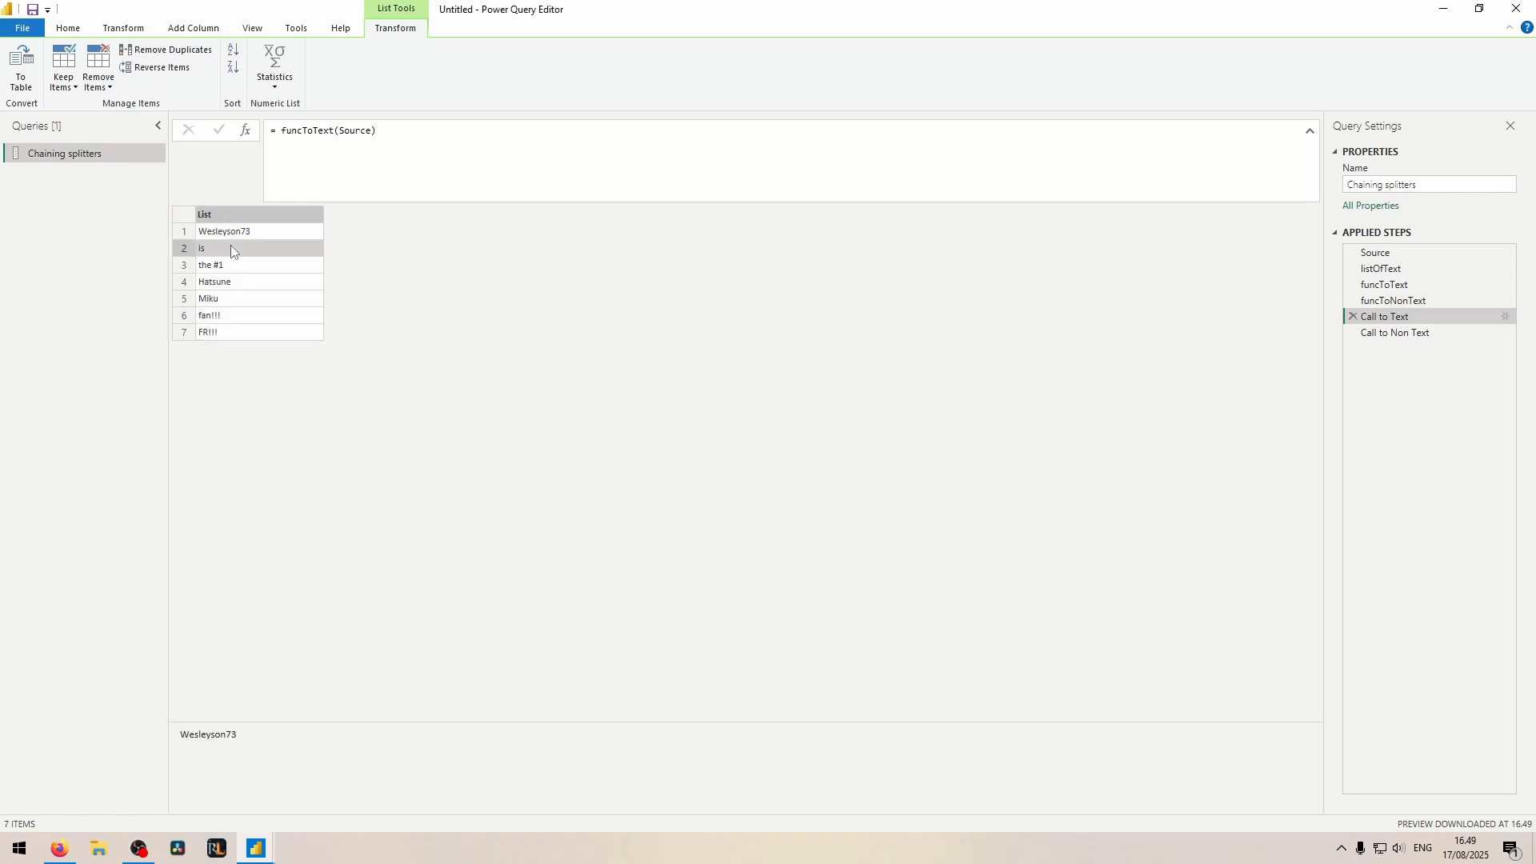
pyautogui.click(256, 237)
pyautogui.click(208, 251)
pyautogui.click(257, 232)
pyautogui.click(369, 766)
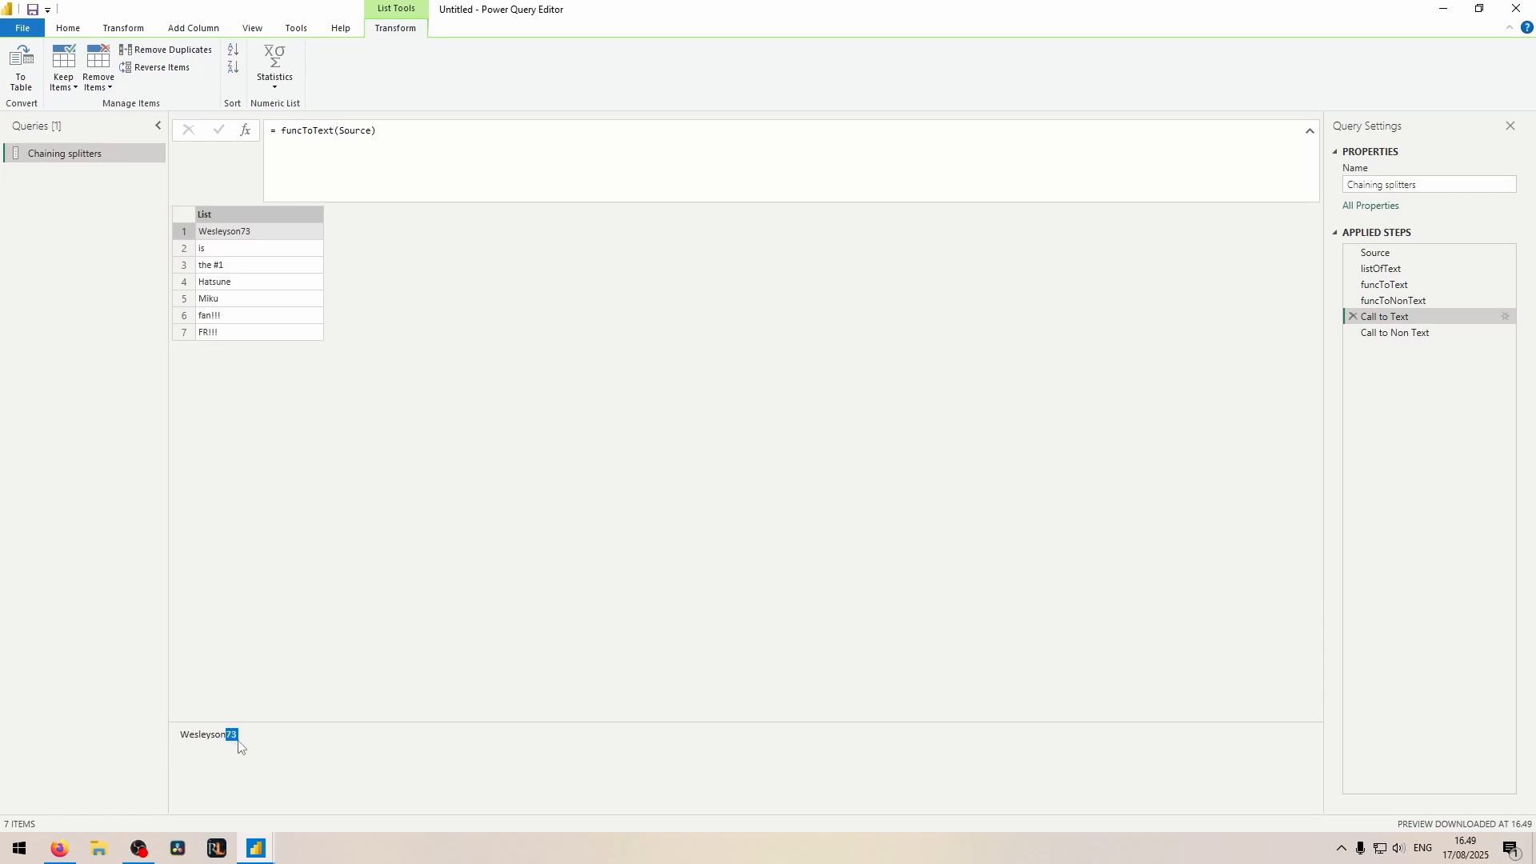
pyautogui.click(210, 253)
# Step: Inspect the nested lists in the first and third rows of the Call to Non Text step
pyautogui.click(1413, 335)
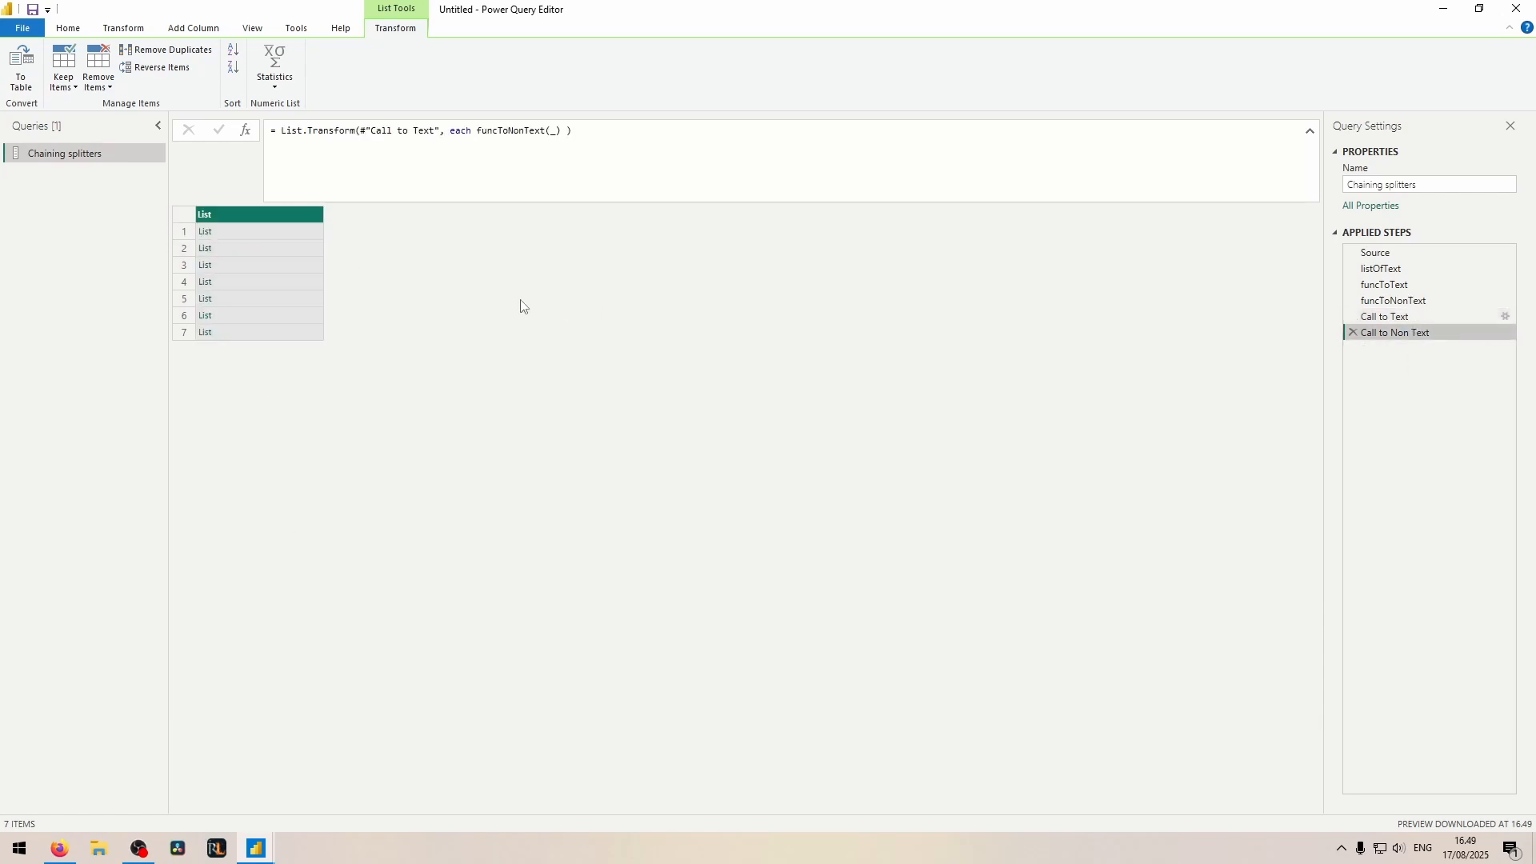
pyautogui.click(237, 232)
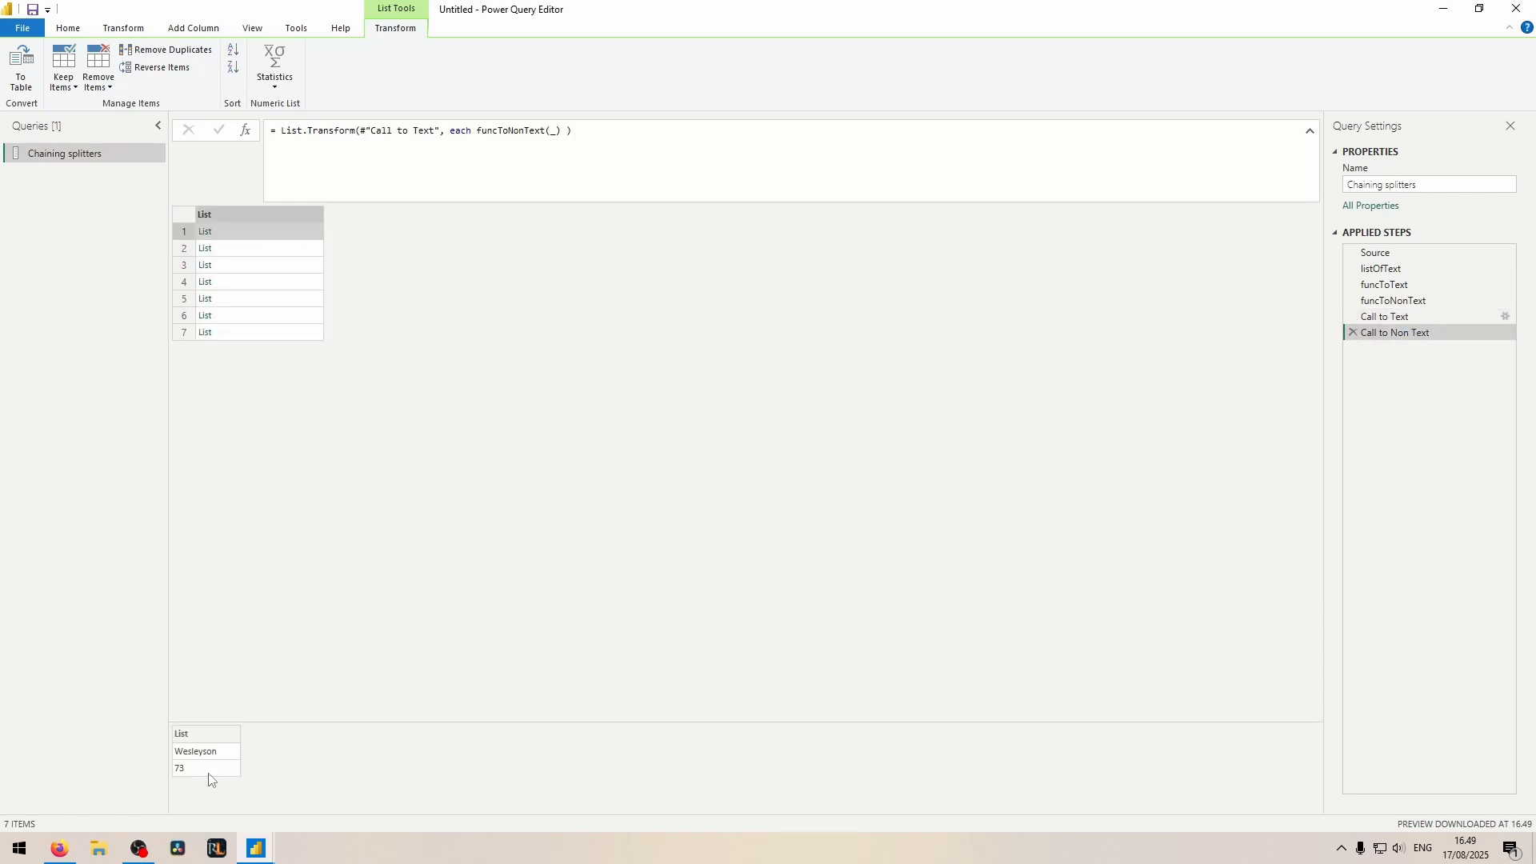
pyautogui.click(221, 264)
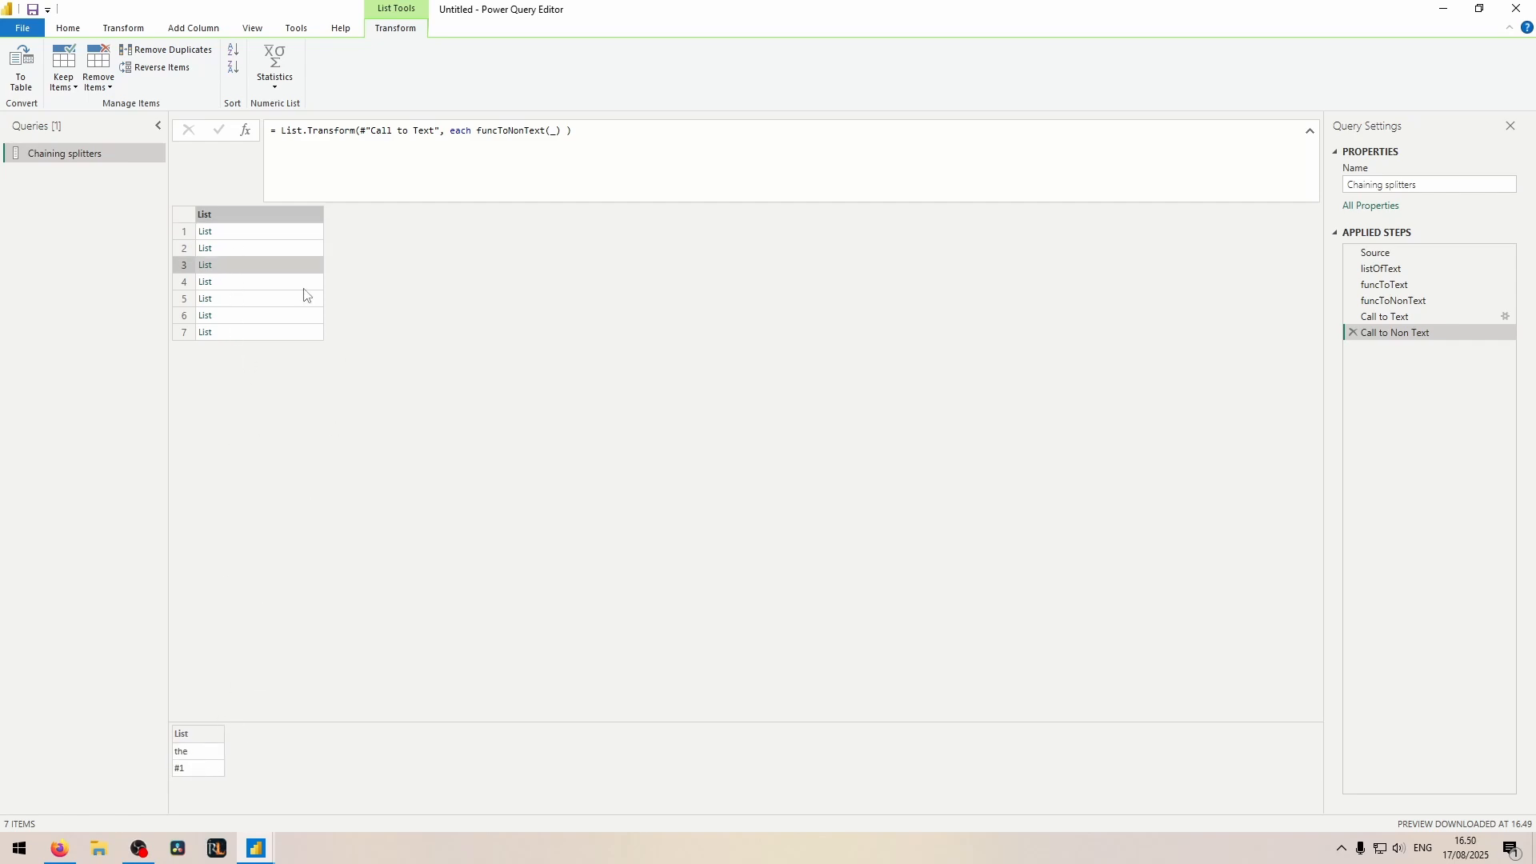
pyautogui.click(251, 233)
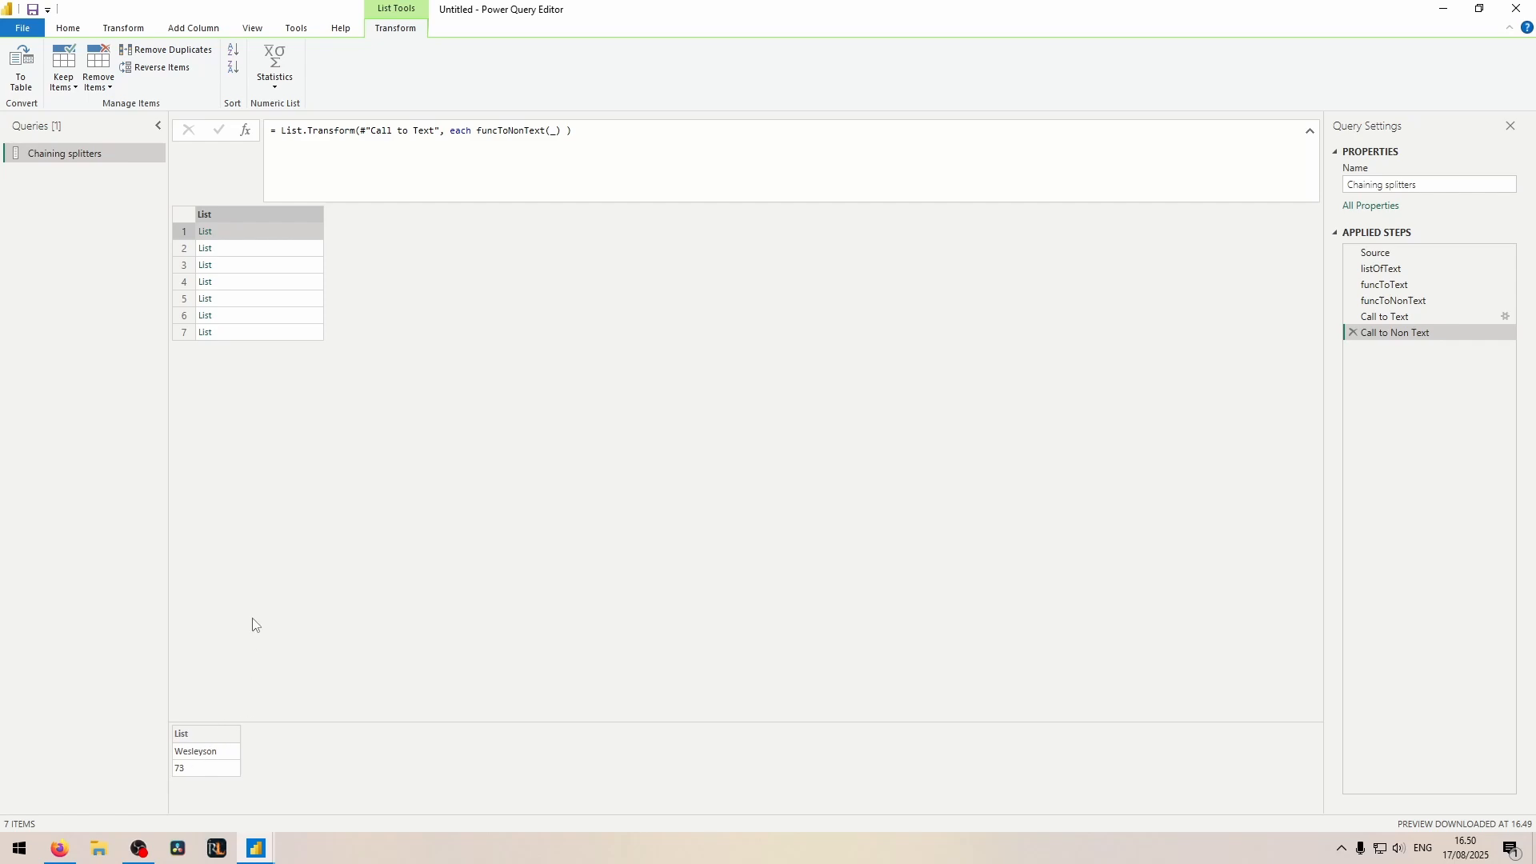
# Step: Add a step after Call to Non Text with the formula List.TransformMany, and read the usage example in its documentation
pyautogui.click(245, 132)
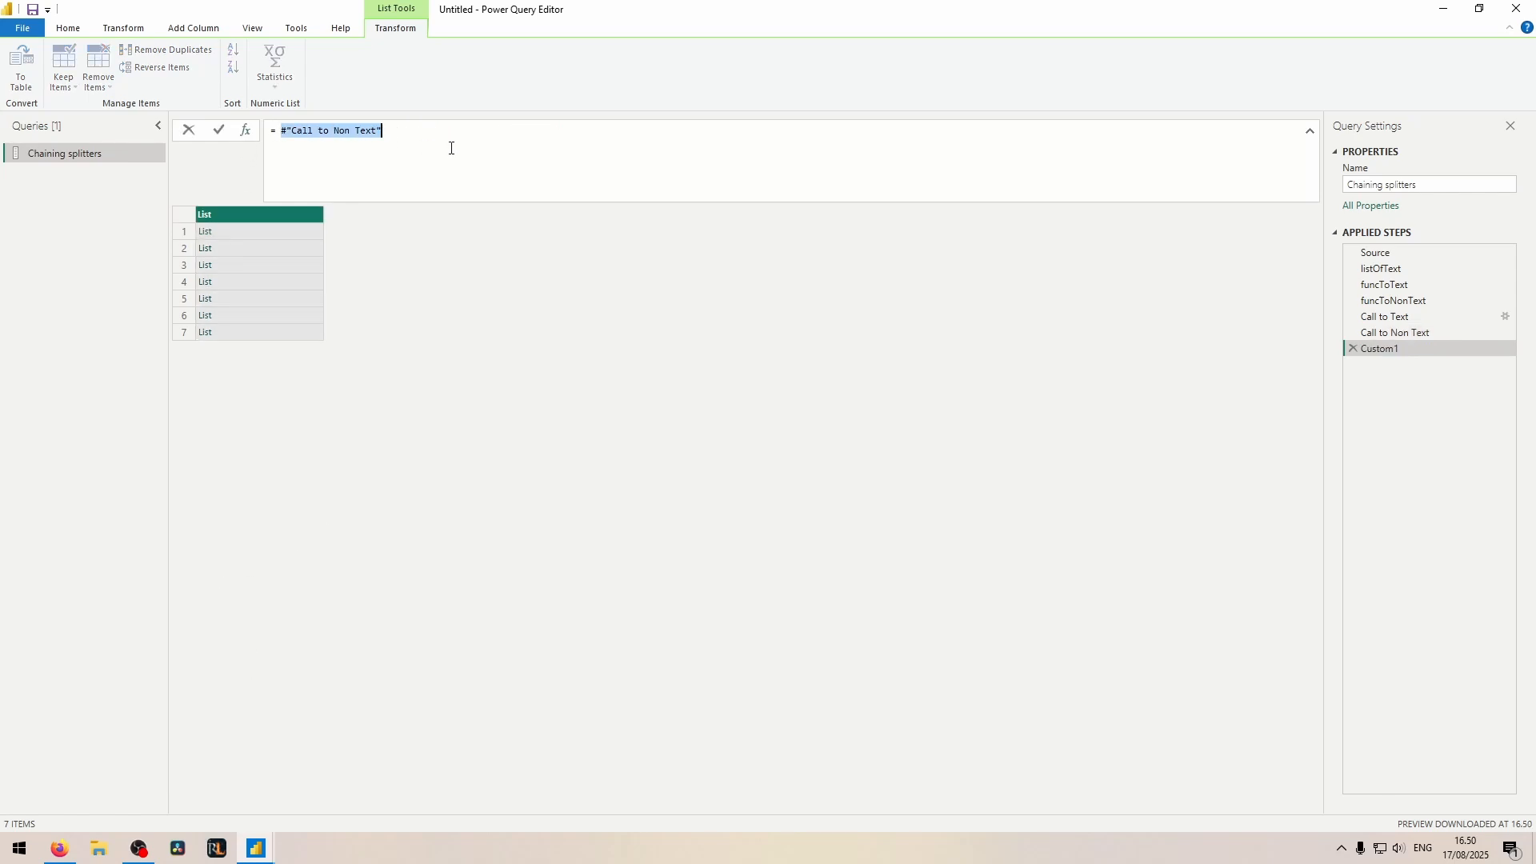
pyautogui.write('List.TransformMany(')
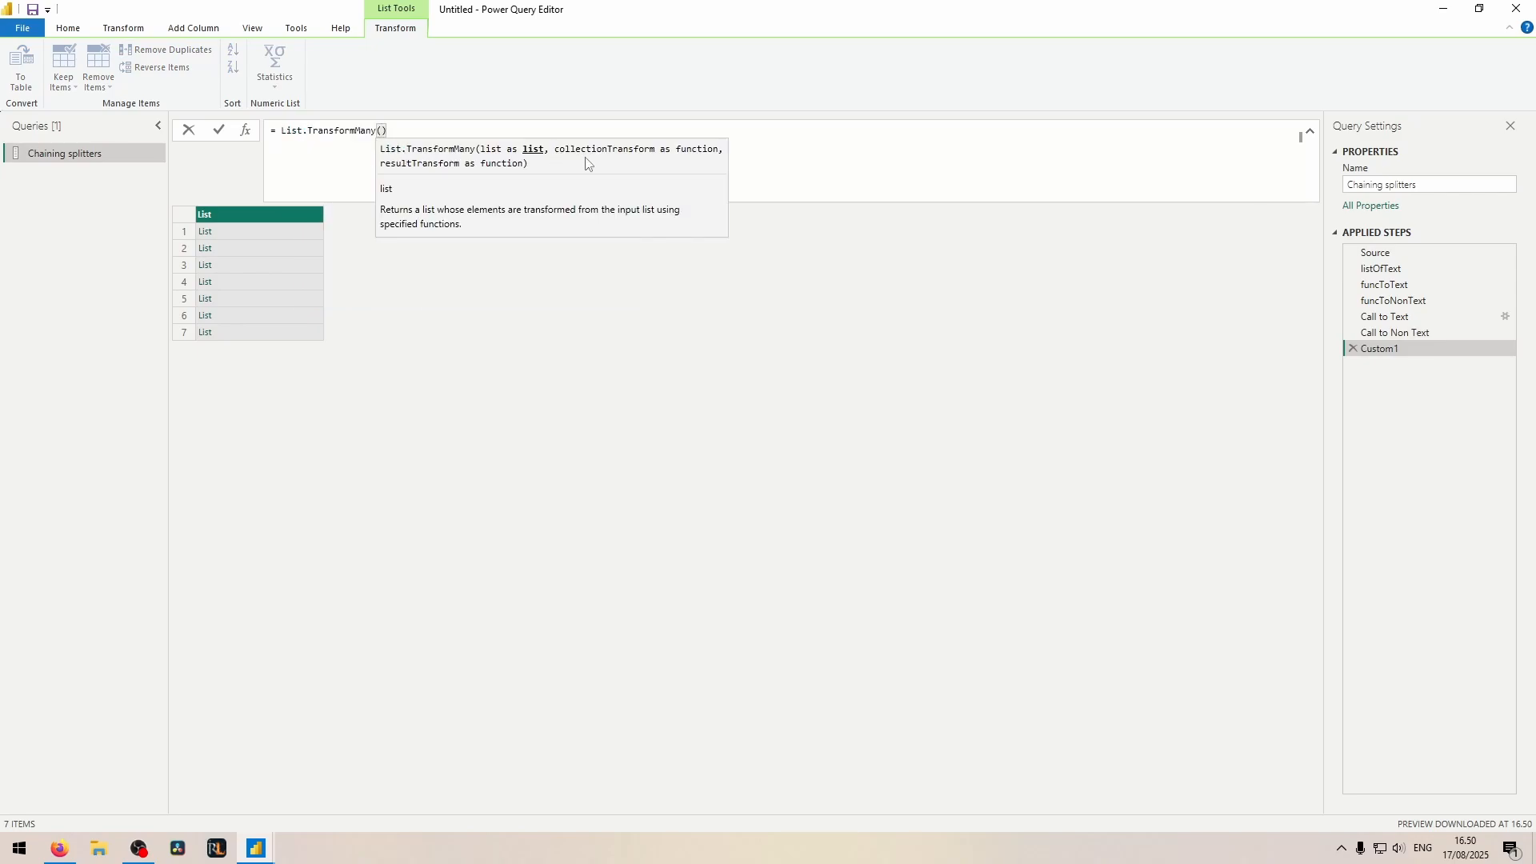
pyautogui.press('BackSpace')
pyautogui.press('Return')
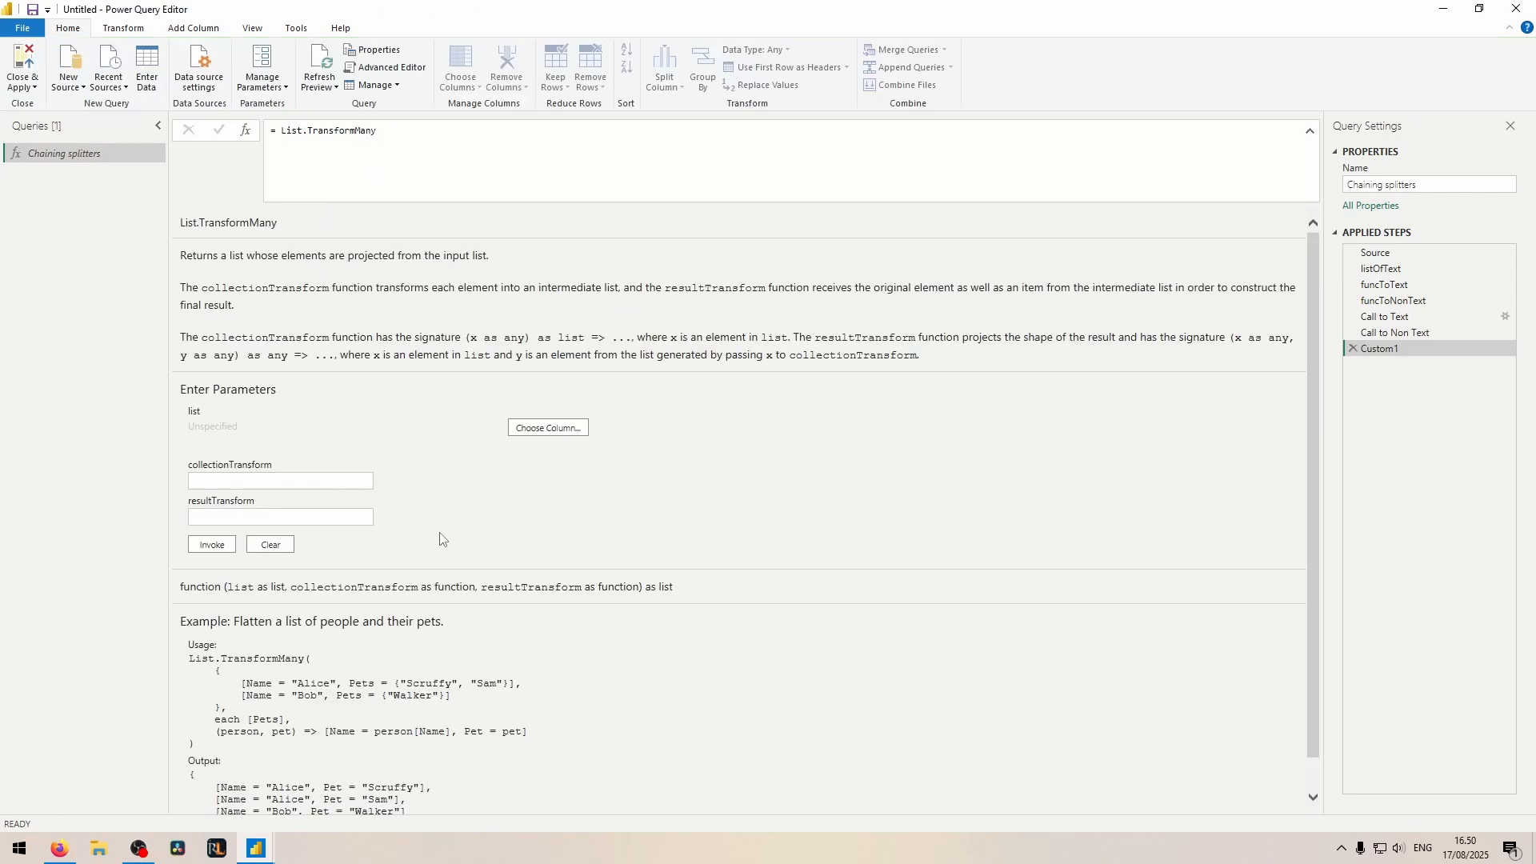
pyautogui.scroll(-1, 448, 533)
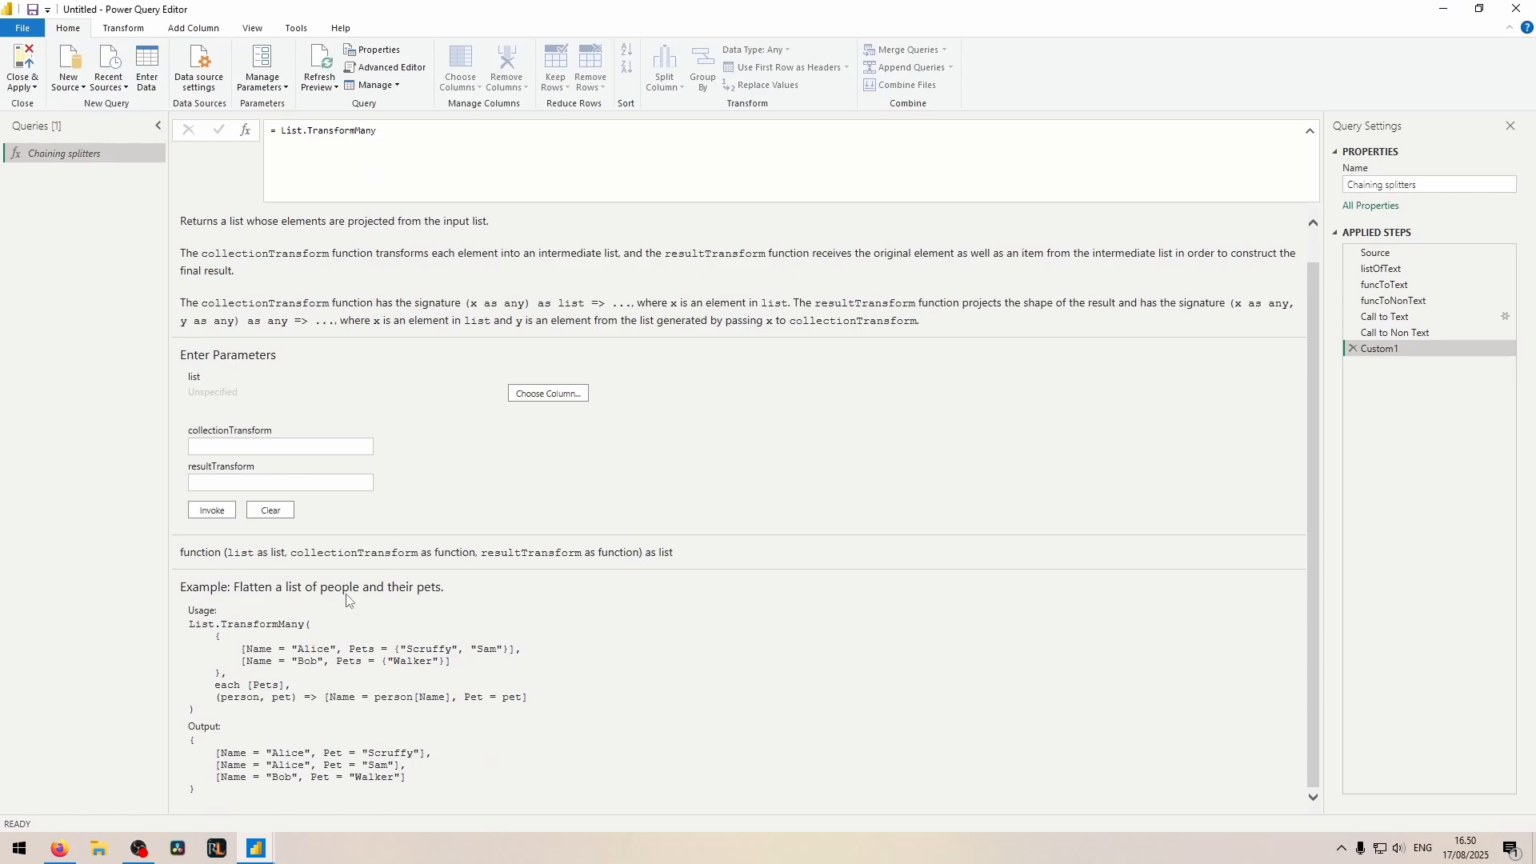
pyautogui.moveTo(242, 651); pyautogui.dragTo(534, 668)
pyautogui.click(520, 668)
# Step: Complete the formula as List.TransformMany(#"Call to Non Text", each _, (inner, outer) => outer) to flatten the nested lists
pyautogui.click(435, 167)
pyautogui.write('(Call to')
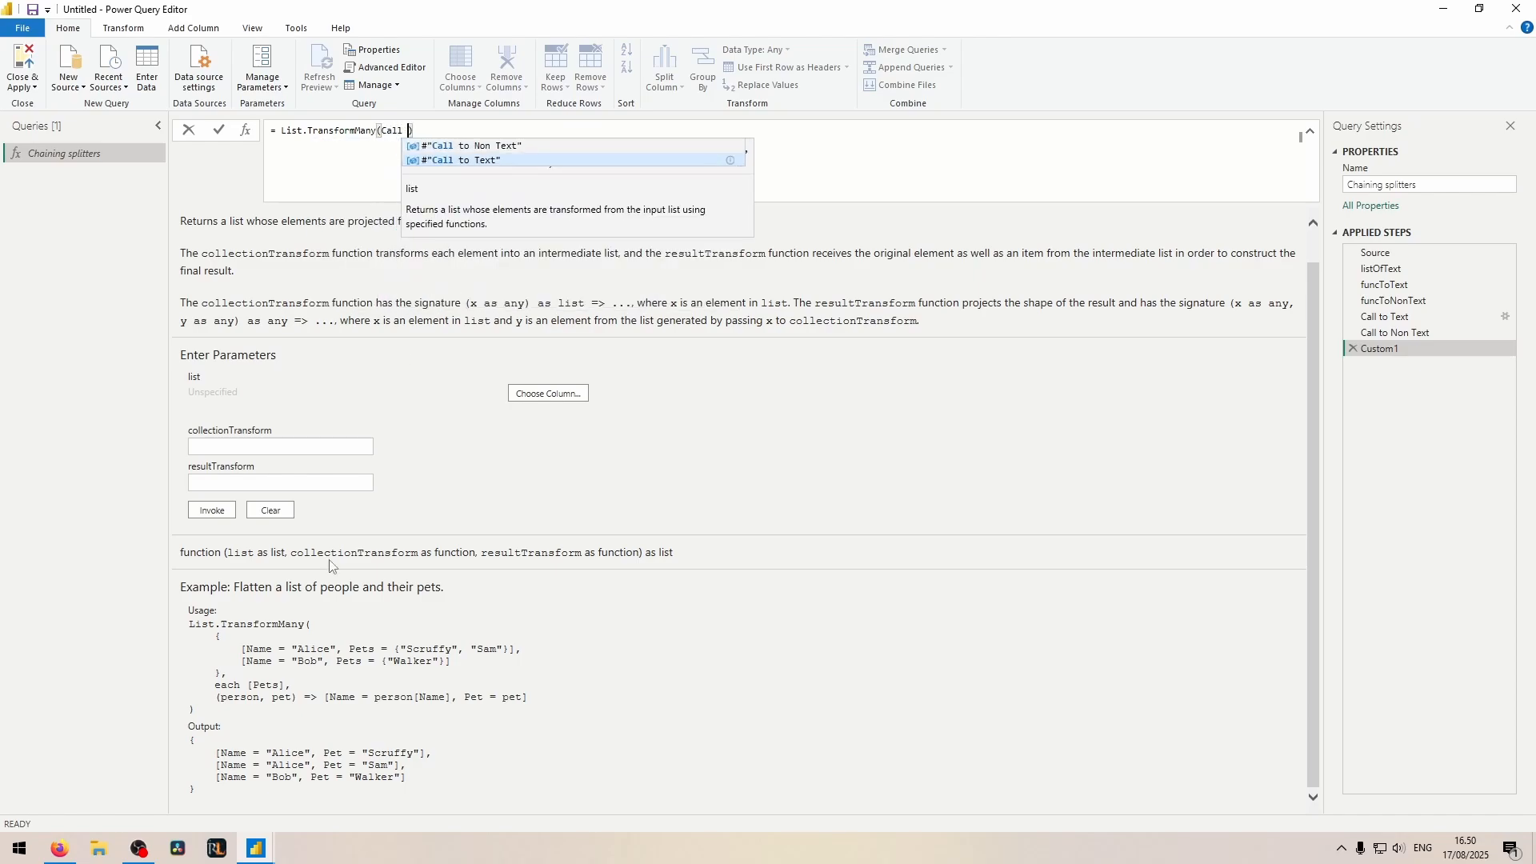
pyautogui.press('Up')
pyautogui.press('Tab')
pyautogui.write(', each ')
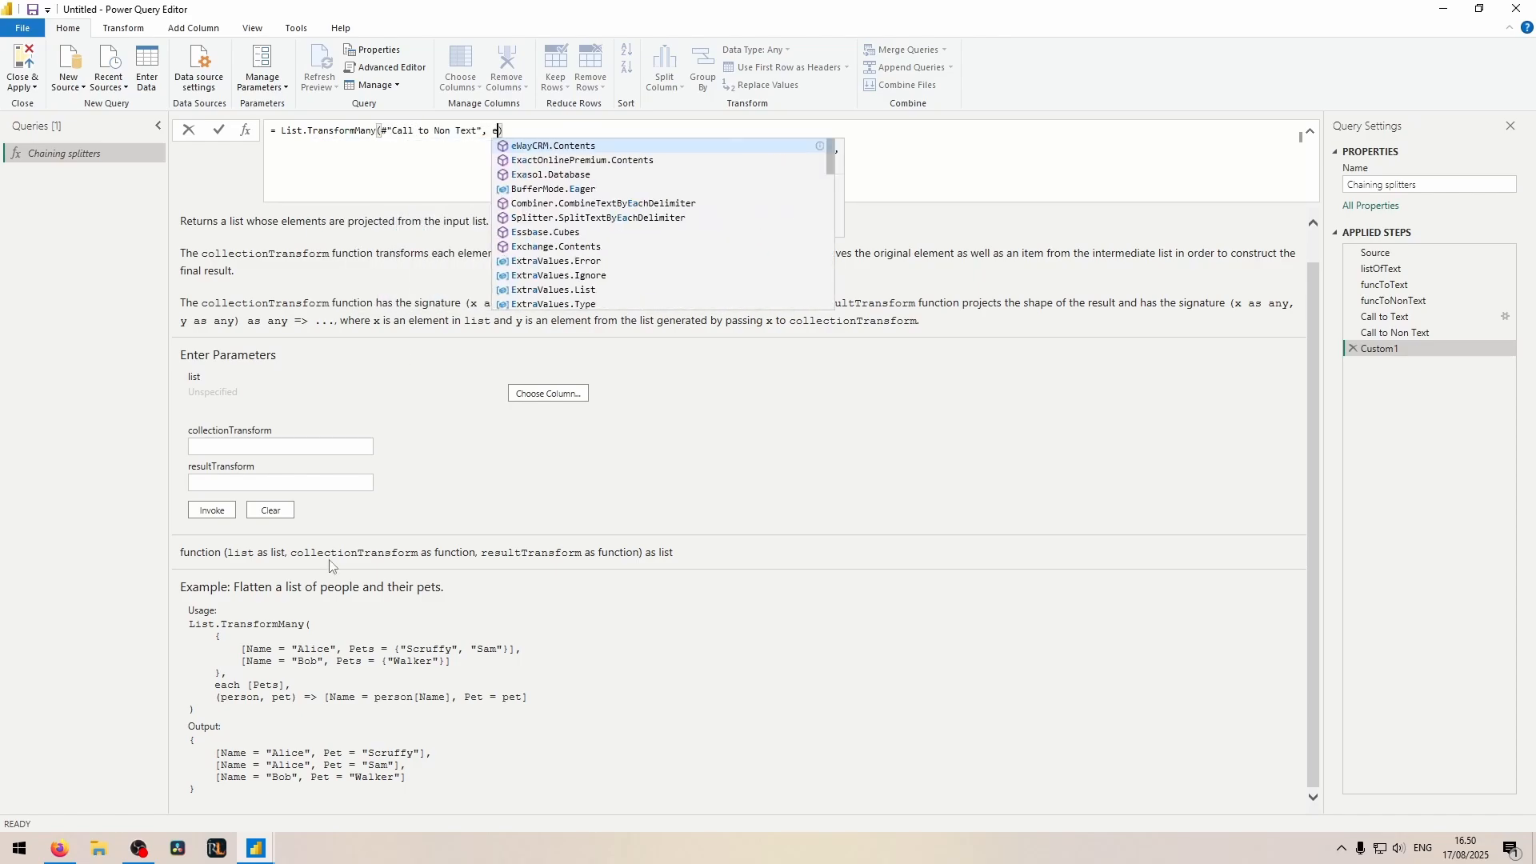
pyautogui.write('_')
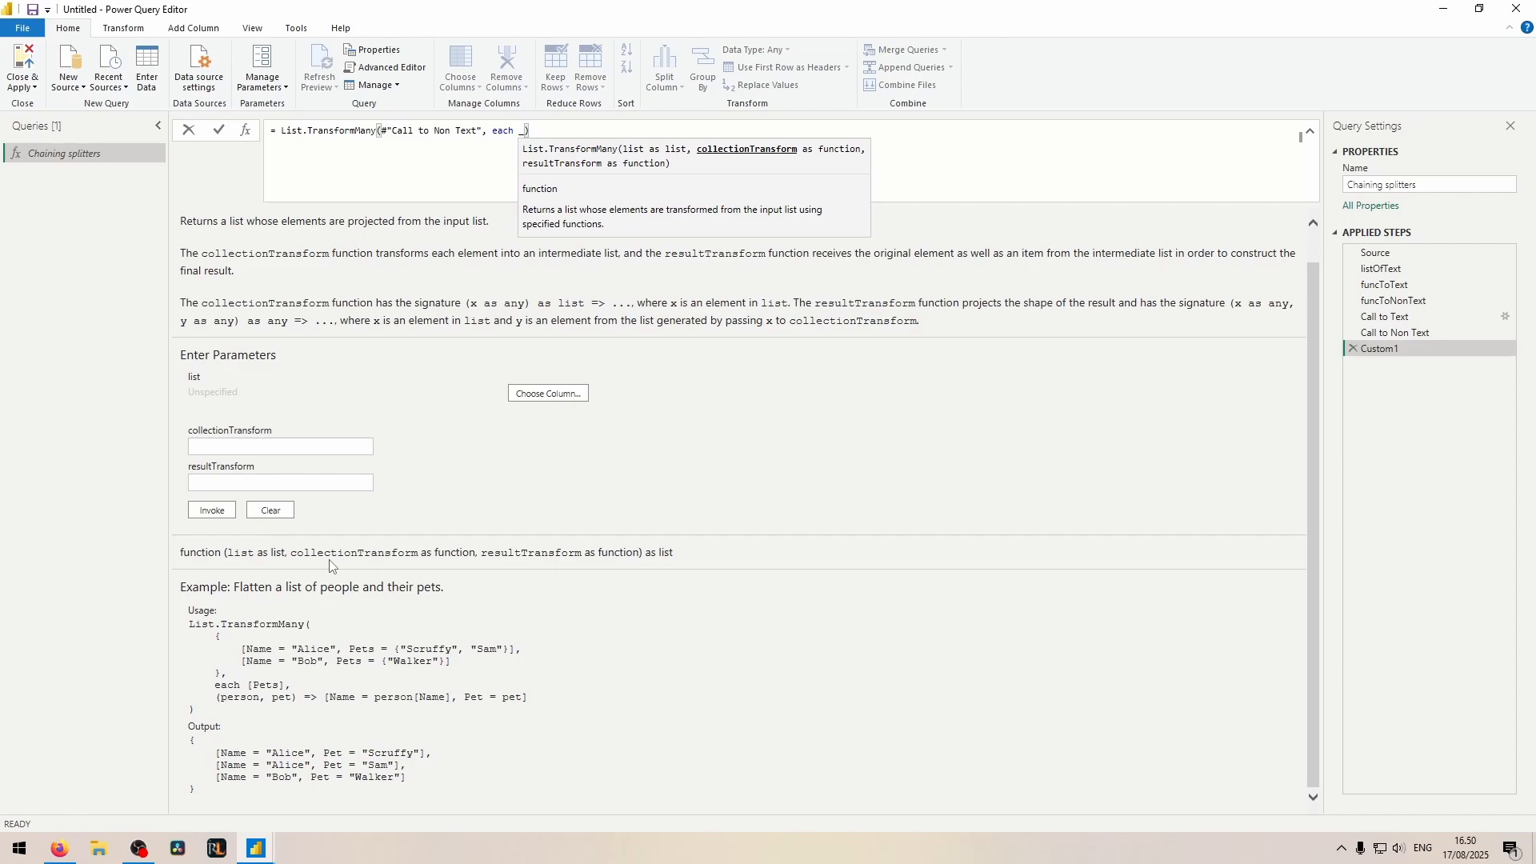
pyautogui.write(', (')
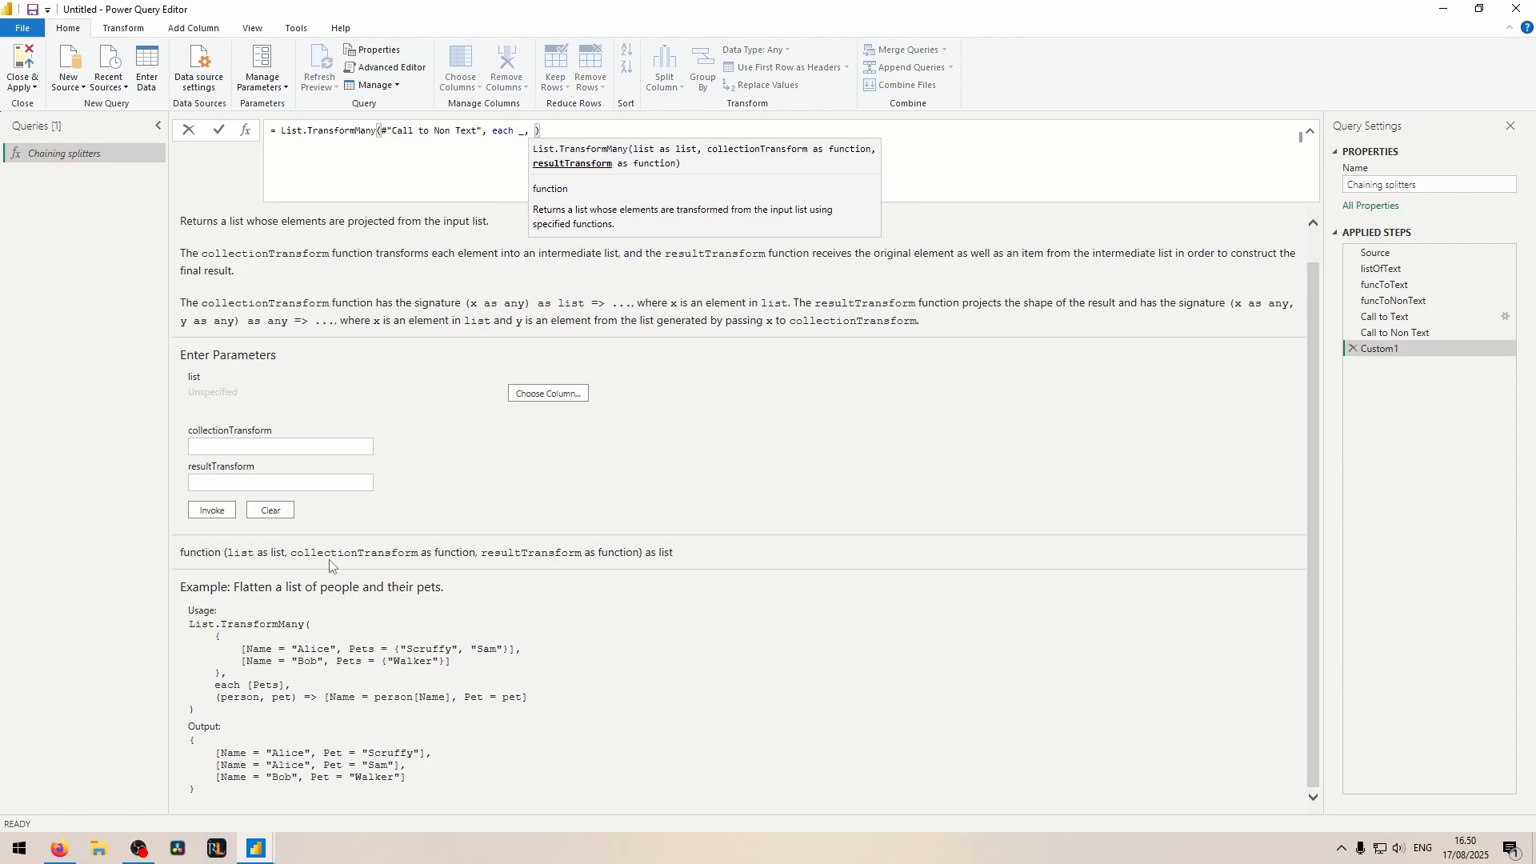
pyautogui.write('inner, outer')
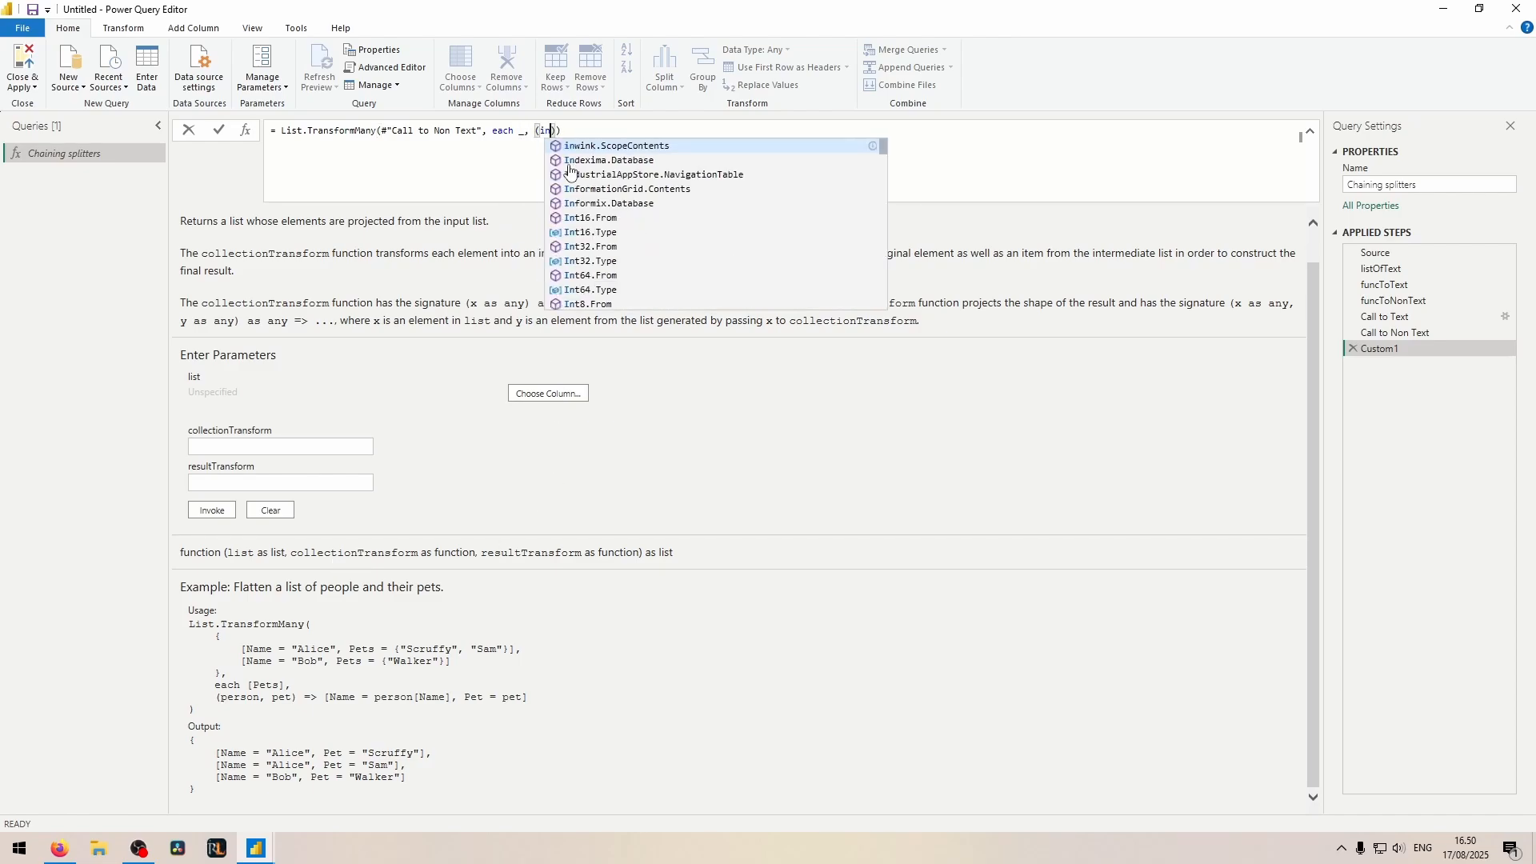
pyautogui.write(') => ')
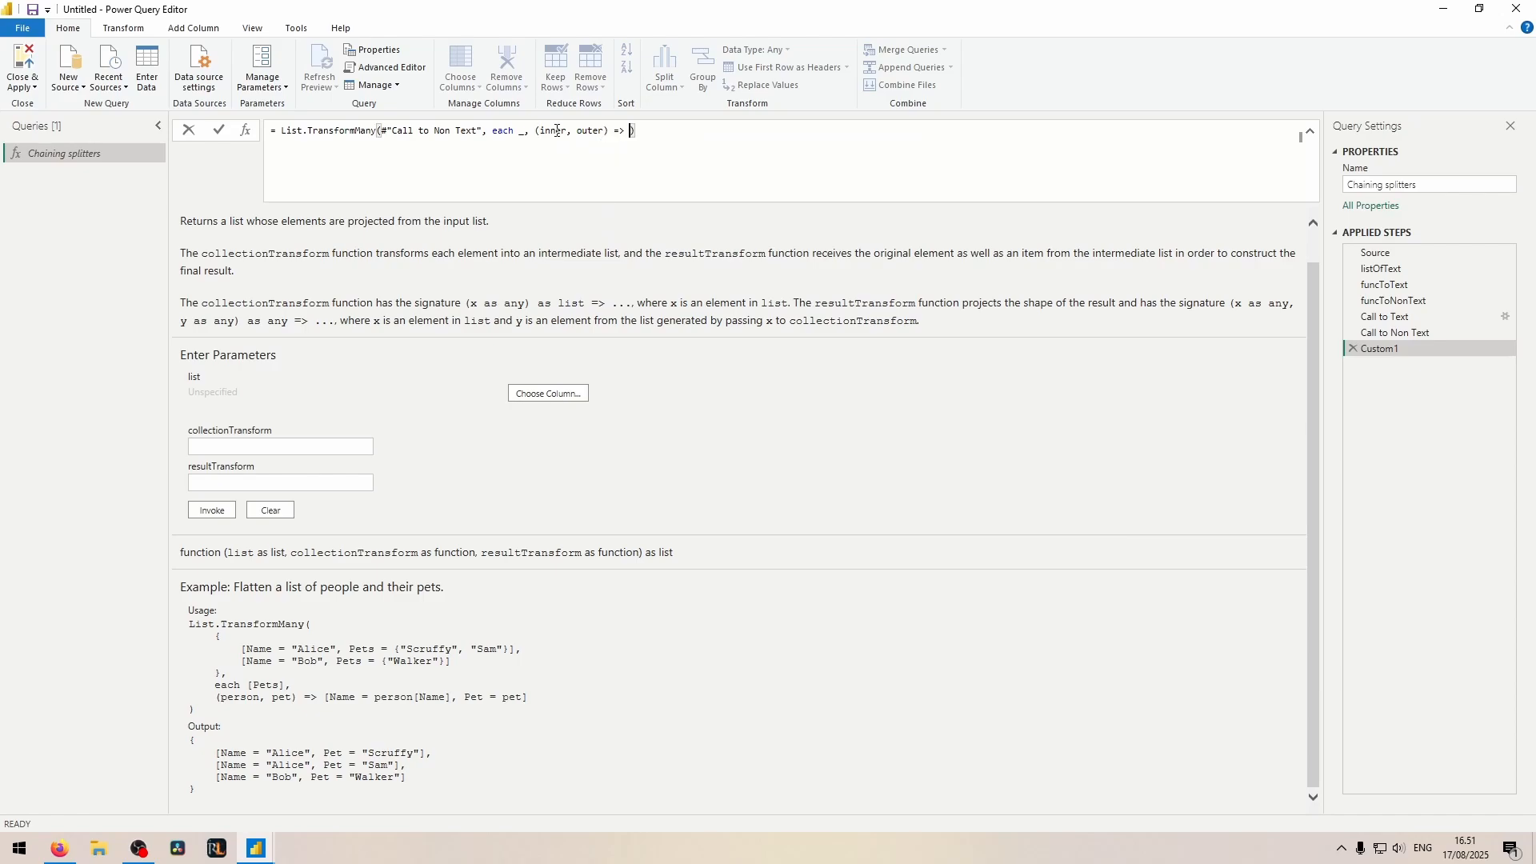
pyautogui.write('i')
# Step: Make the List.TransformMany result function return inner, and preview the lists in rows 12 and 13
pyautogui.hotkey('ctrl', 'shift', 'Left')
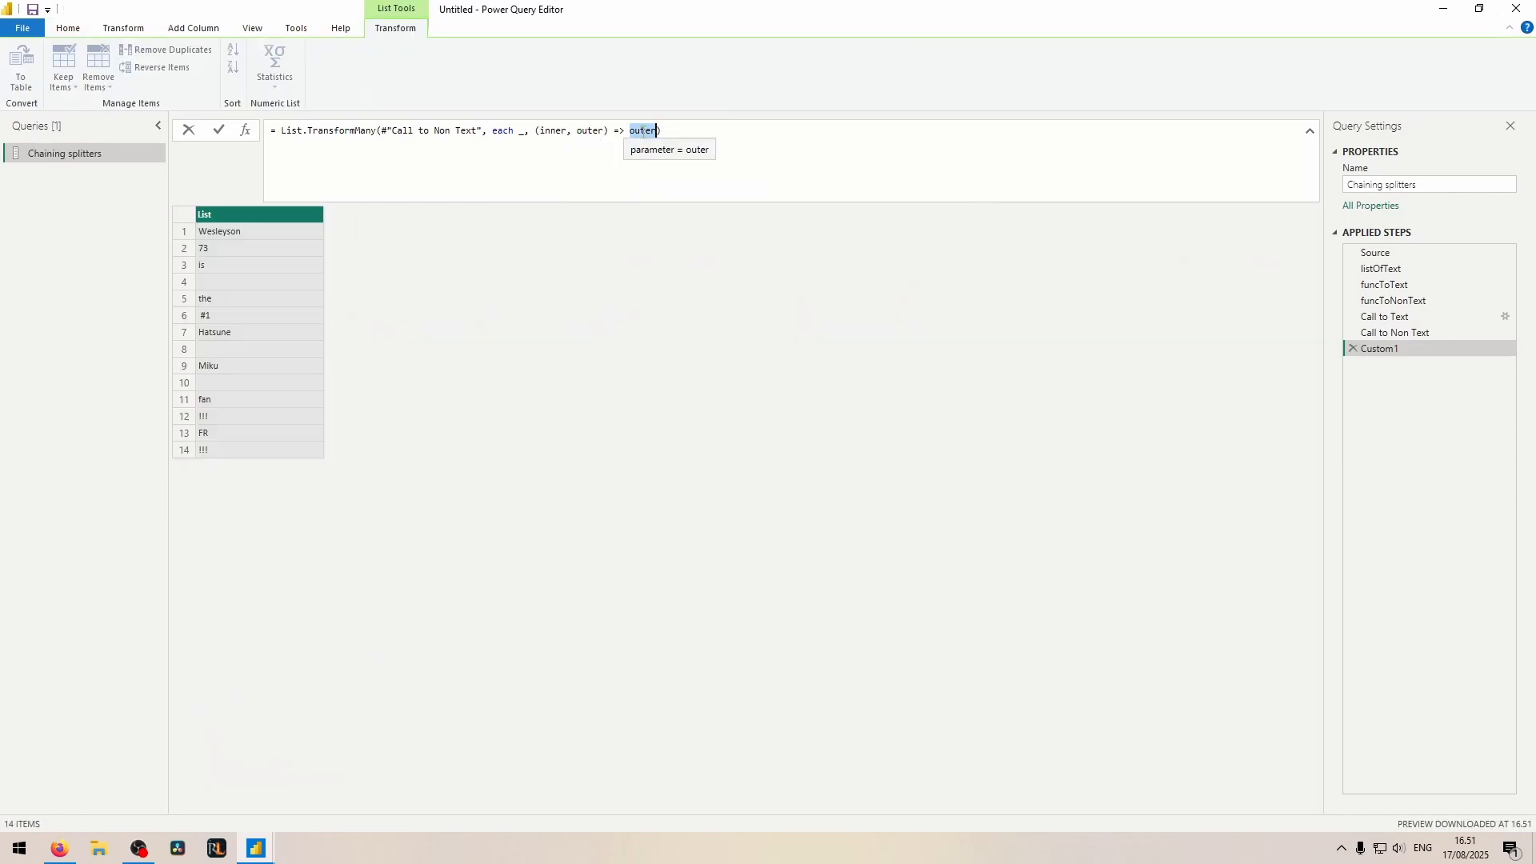
pyautogui.write('inner')
pyautogui.press('Return')
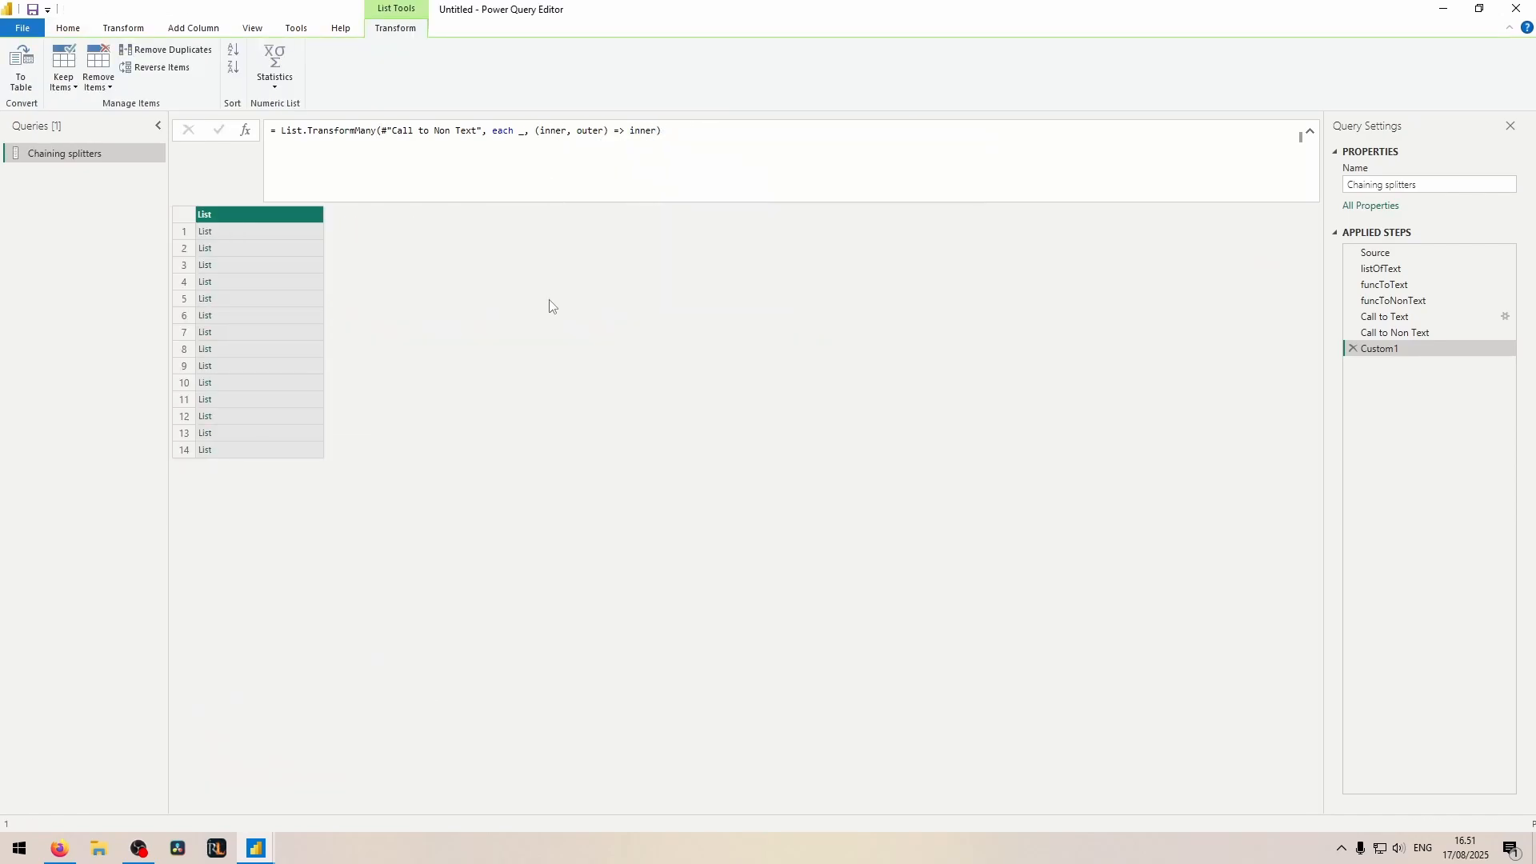
pyautogui.click(264, 416)
pyautogui.click(270, 433)
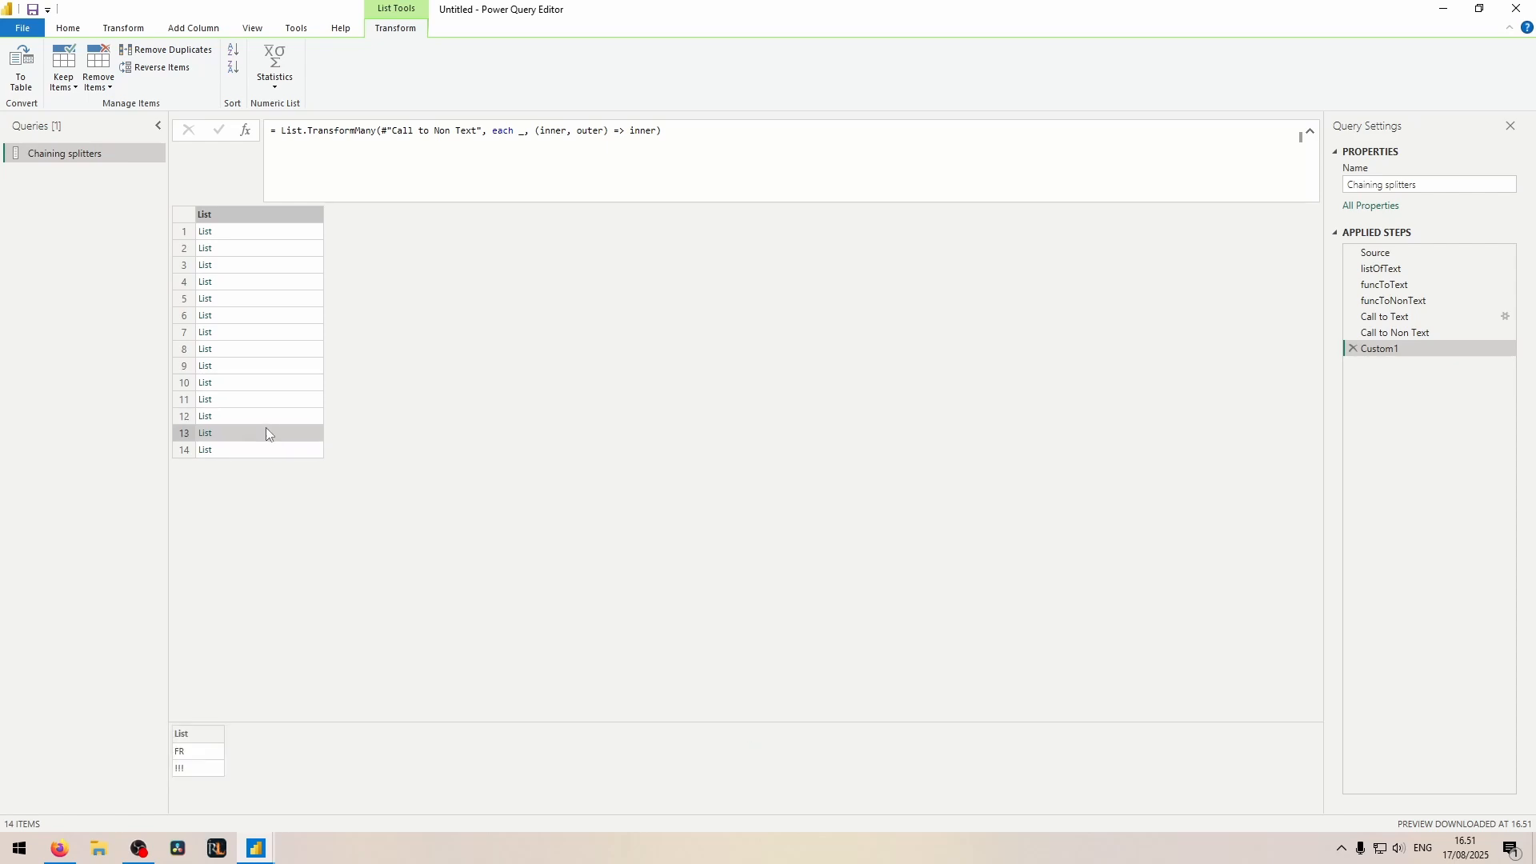
# Step: Change the List.TransformMany result function back to return outer, and check items 11 and 12 of the list
pyautogui.doubleClick(641, 134)
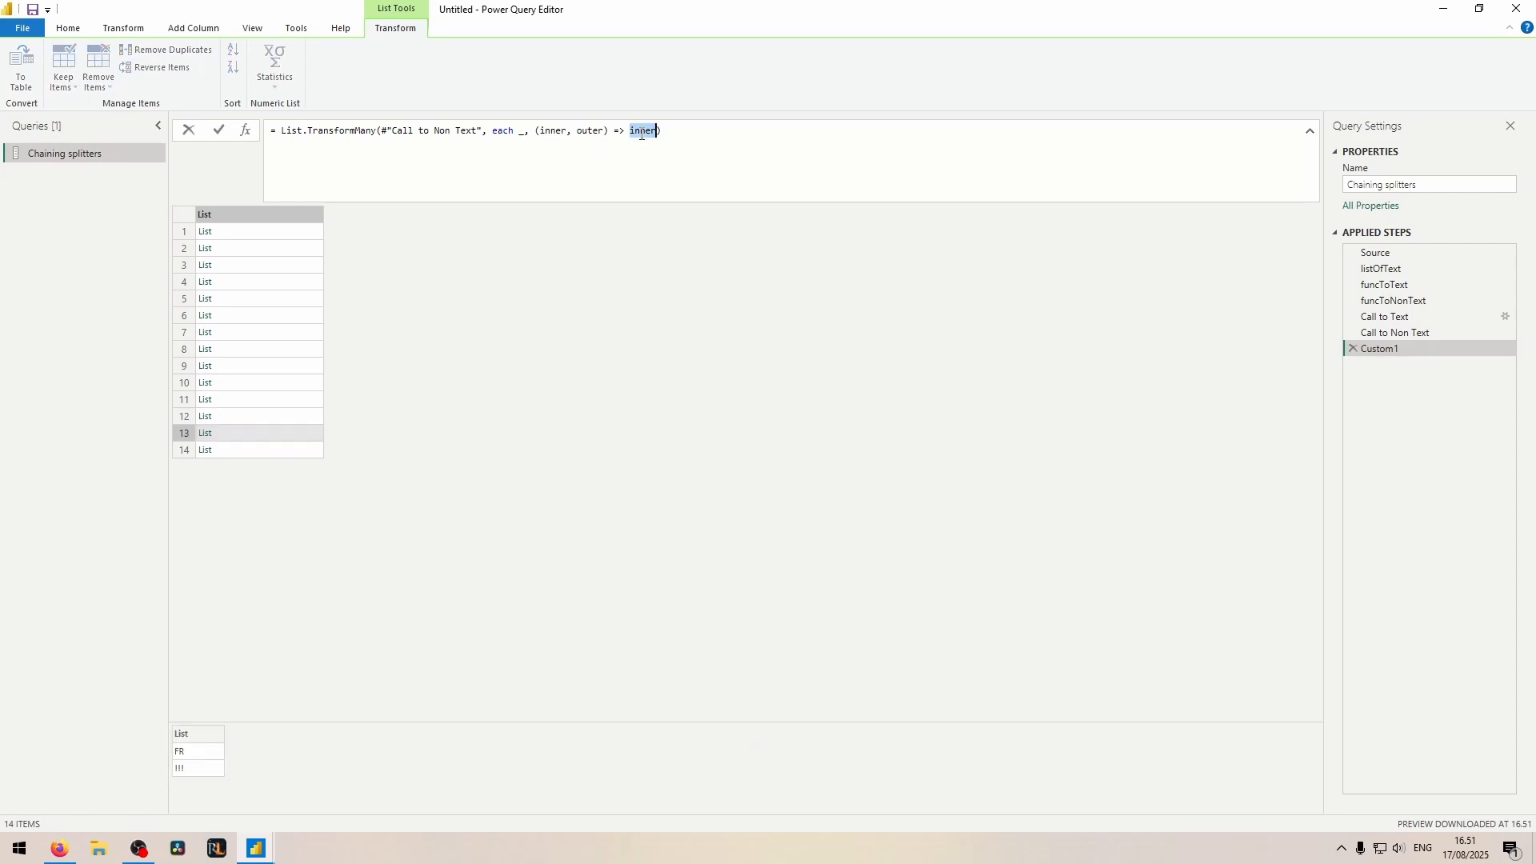
pyautogui.write('outer')
pyautogui.press('Return')
pyautogui.click(244, 400)
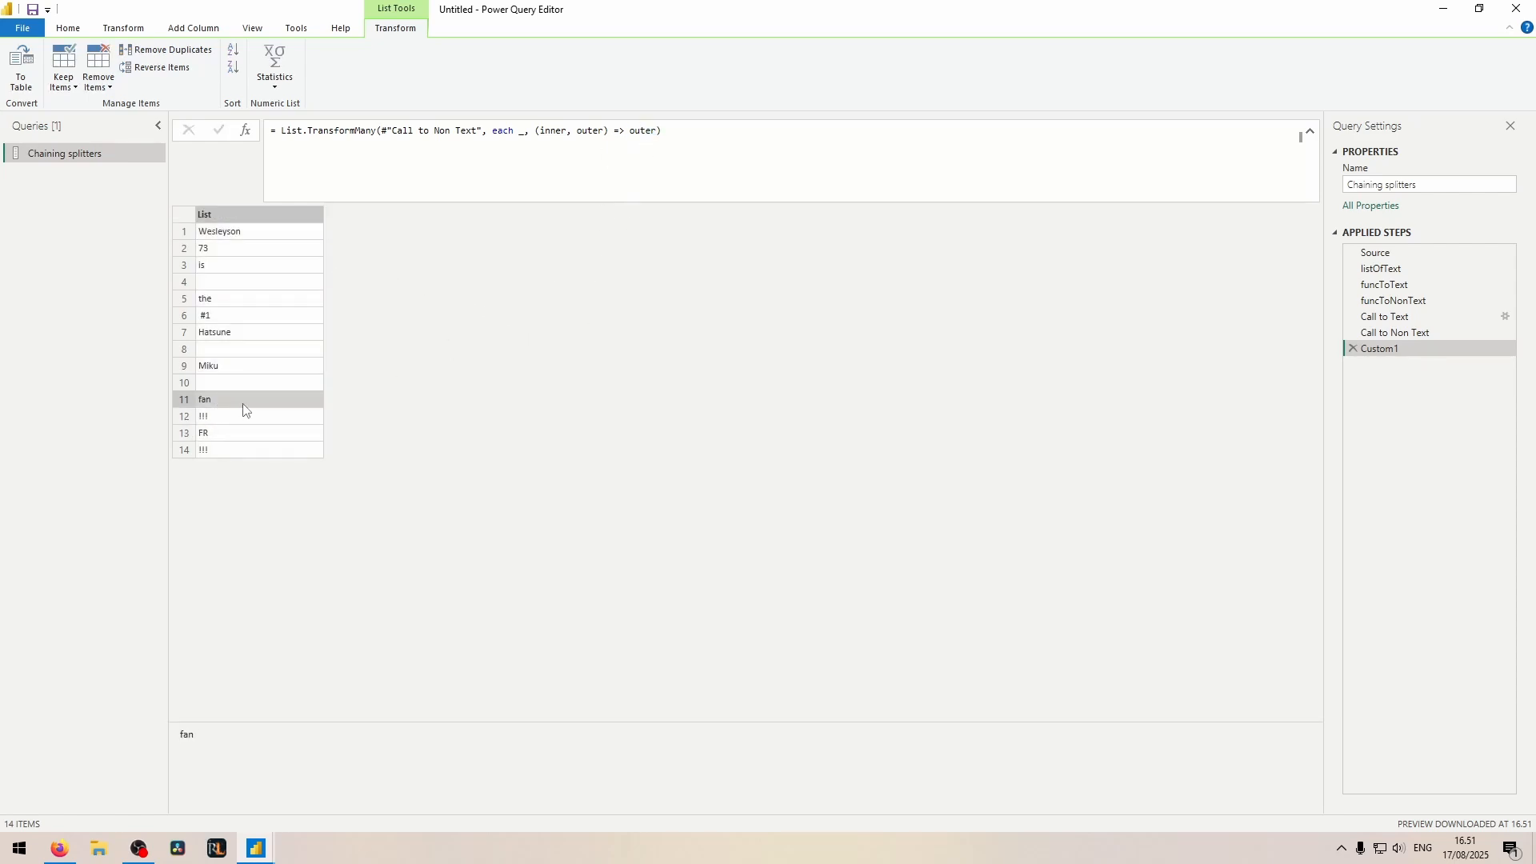
pyautogui.click(201, 419)
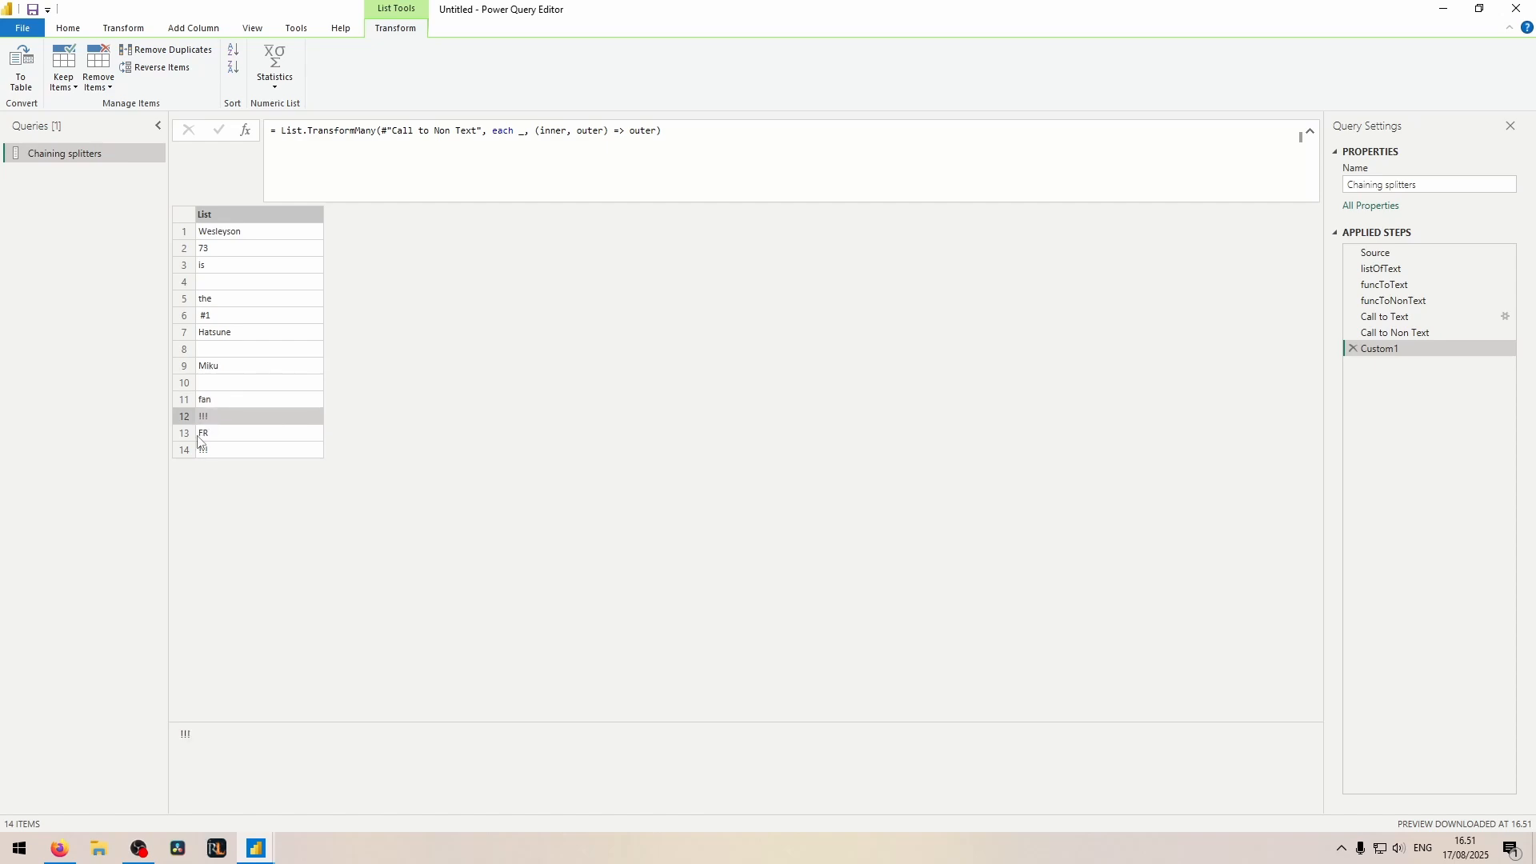
pyautogui.click(240, 214)
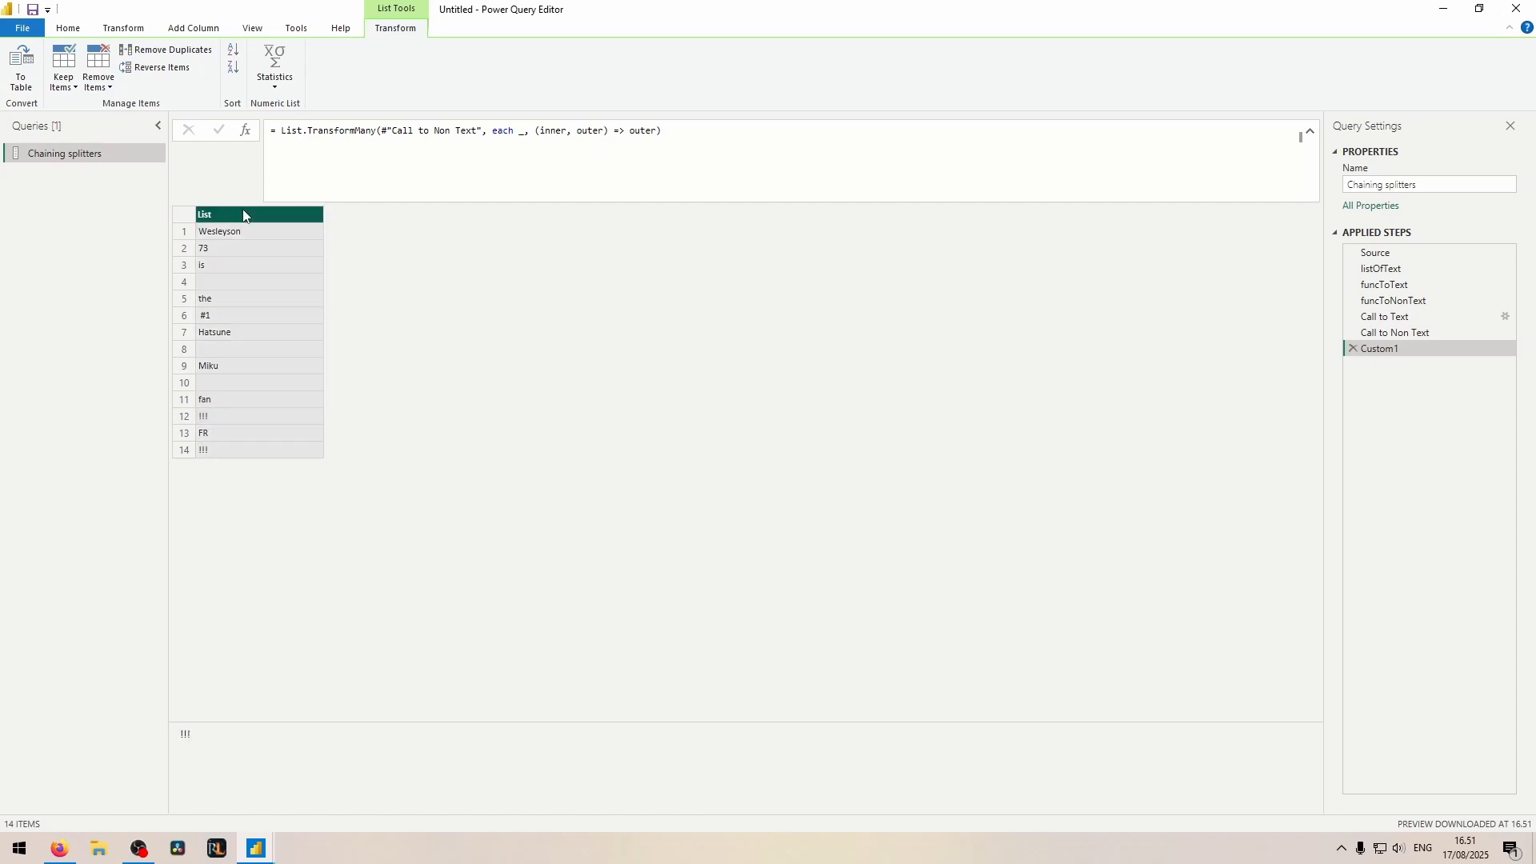
# Step: Add a step after Custom1 with the formula List.Select(Custom1, each not (_ = " ")) to filter out the single-space items
pyautogui.click(248, 133)
pyautogui.moveTo(318, 132); pyautogui.dragTo(289, 128)
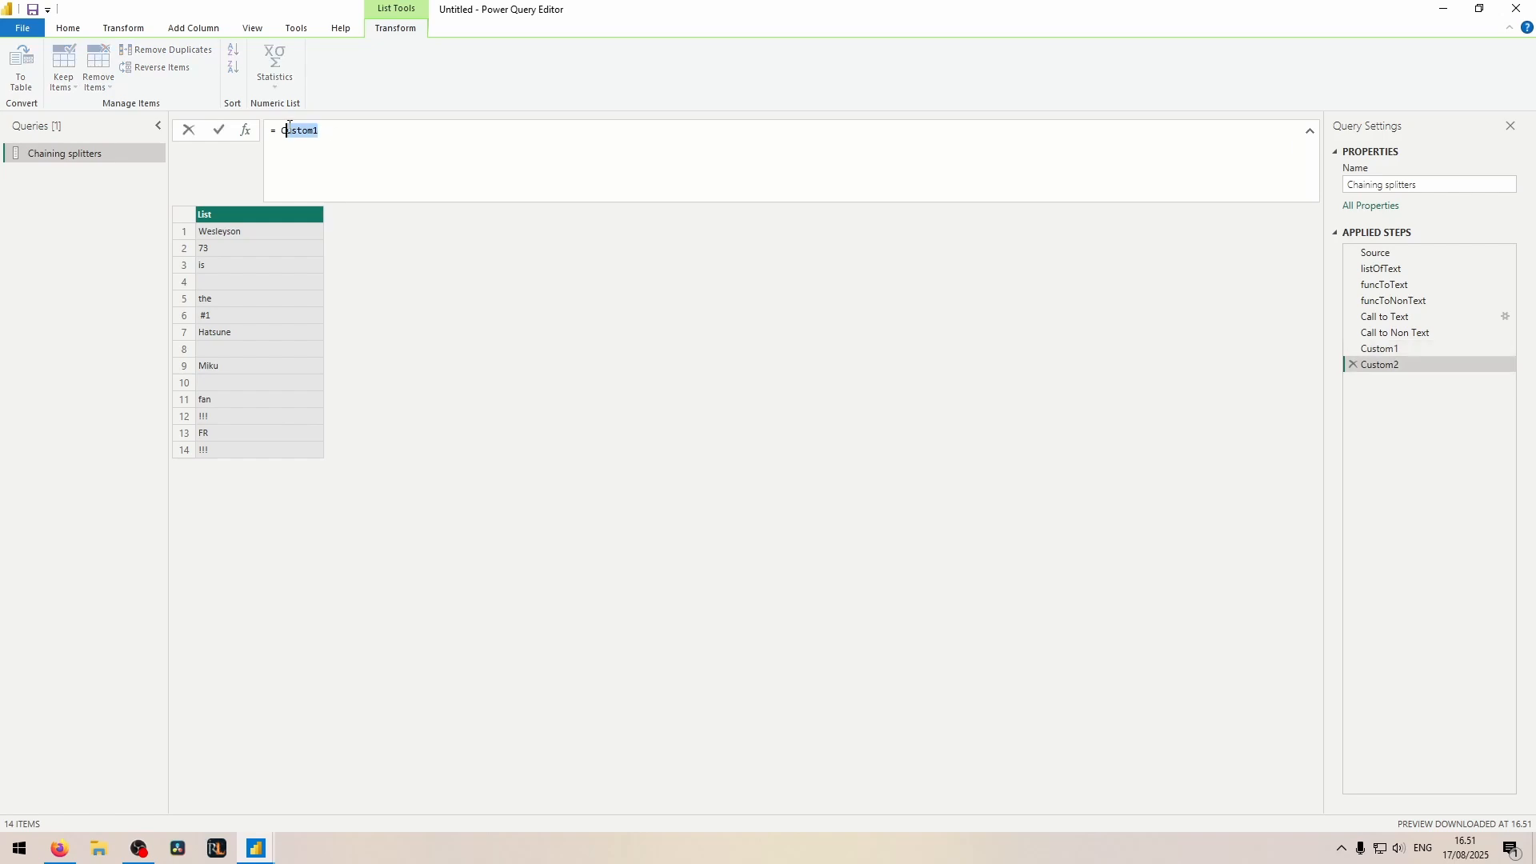
pyautogui.click(285, 127)
pyautogui.doubleClick(319, 149)
pyautogui.write('List.Select(Custom1,')
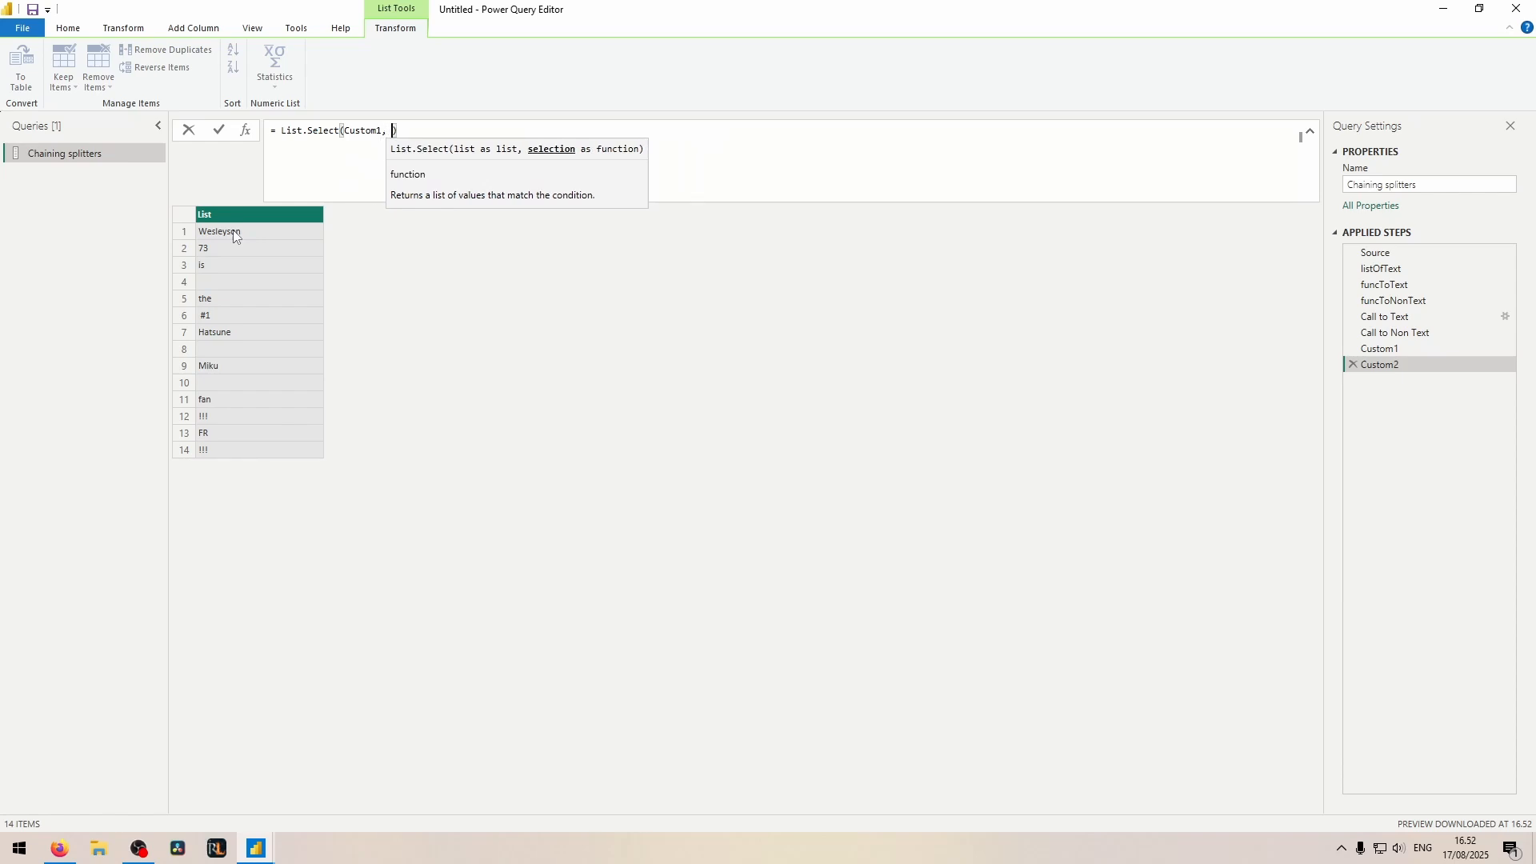
pyautogui.write(' each not (_')
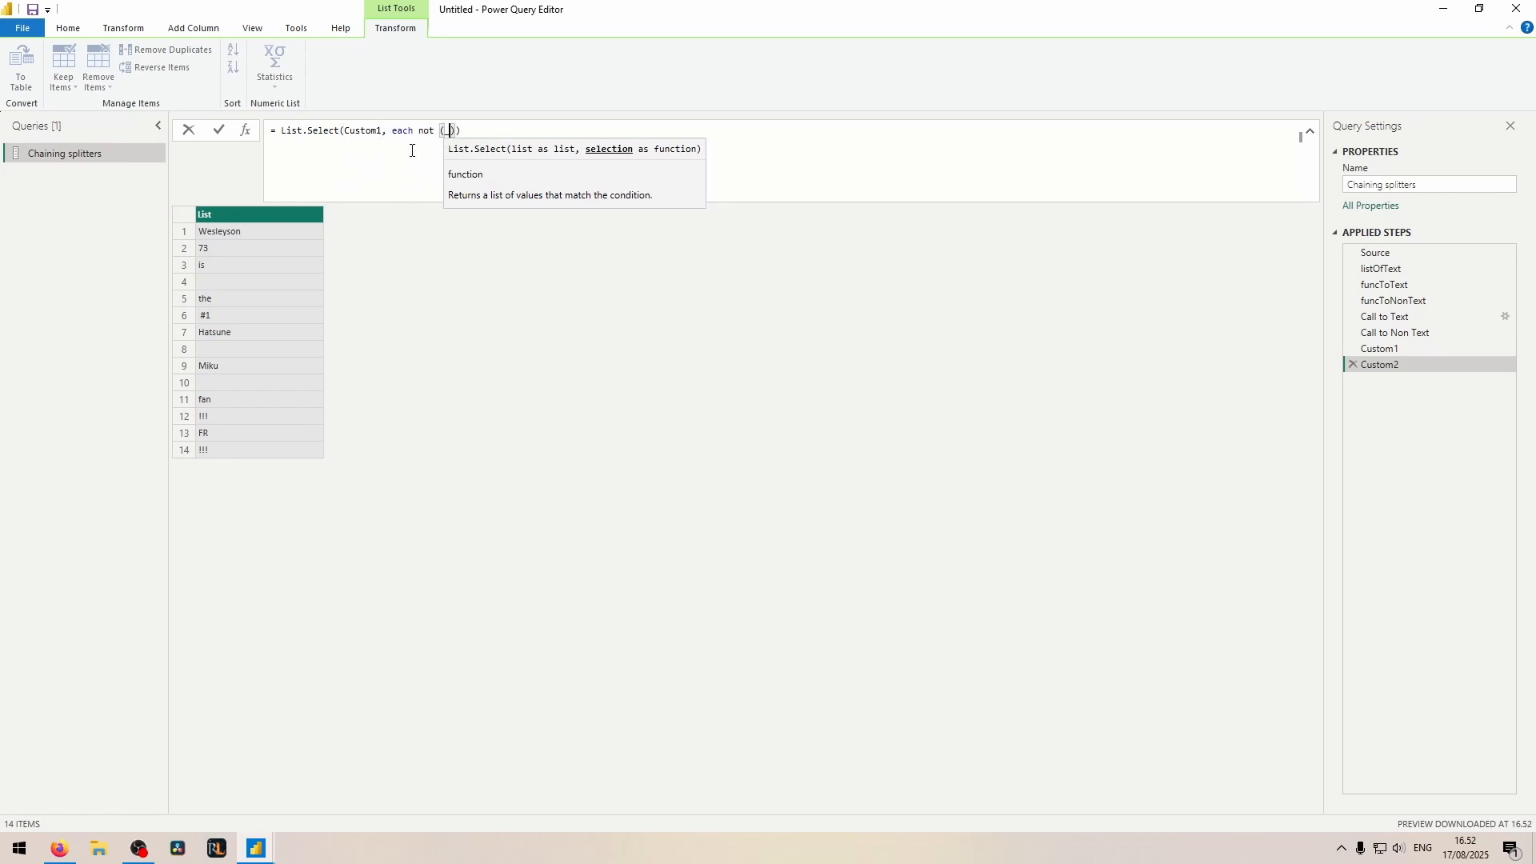
pyautogui.write(' = " "')
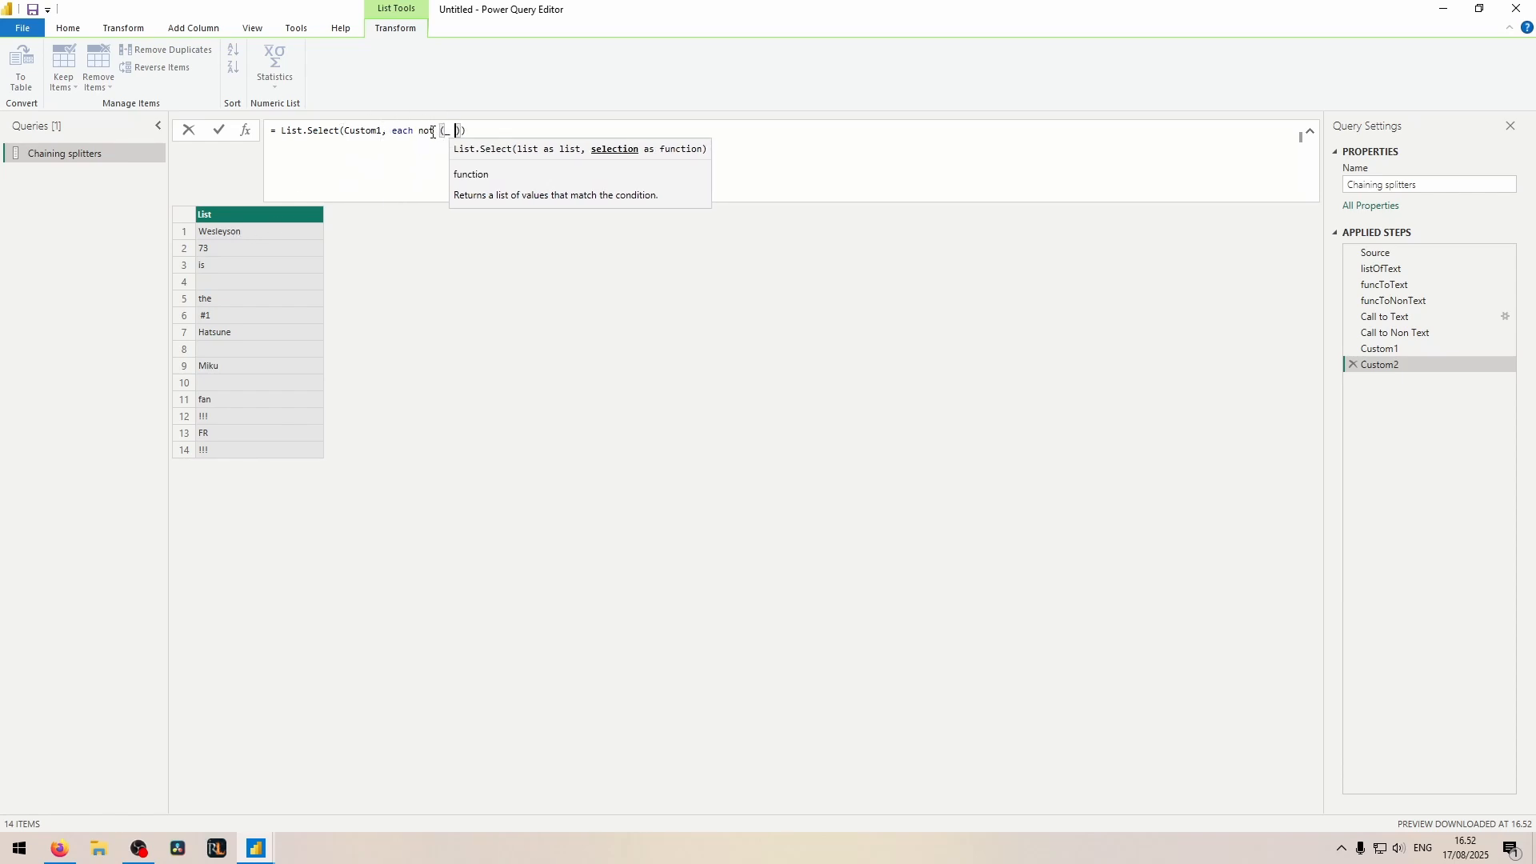
pyautogui.press('Return')
# Step: Try the List.Select condition without the parentheses around _ = " ", and inspect the resulting list item
pyautogui.click(445, 128)
pyautogui.press('BackSpace')
pyautogui.click(493, 134)
pyautogui.press('BackSpace')
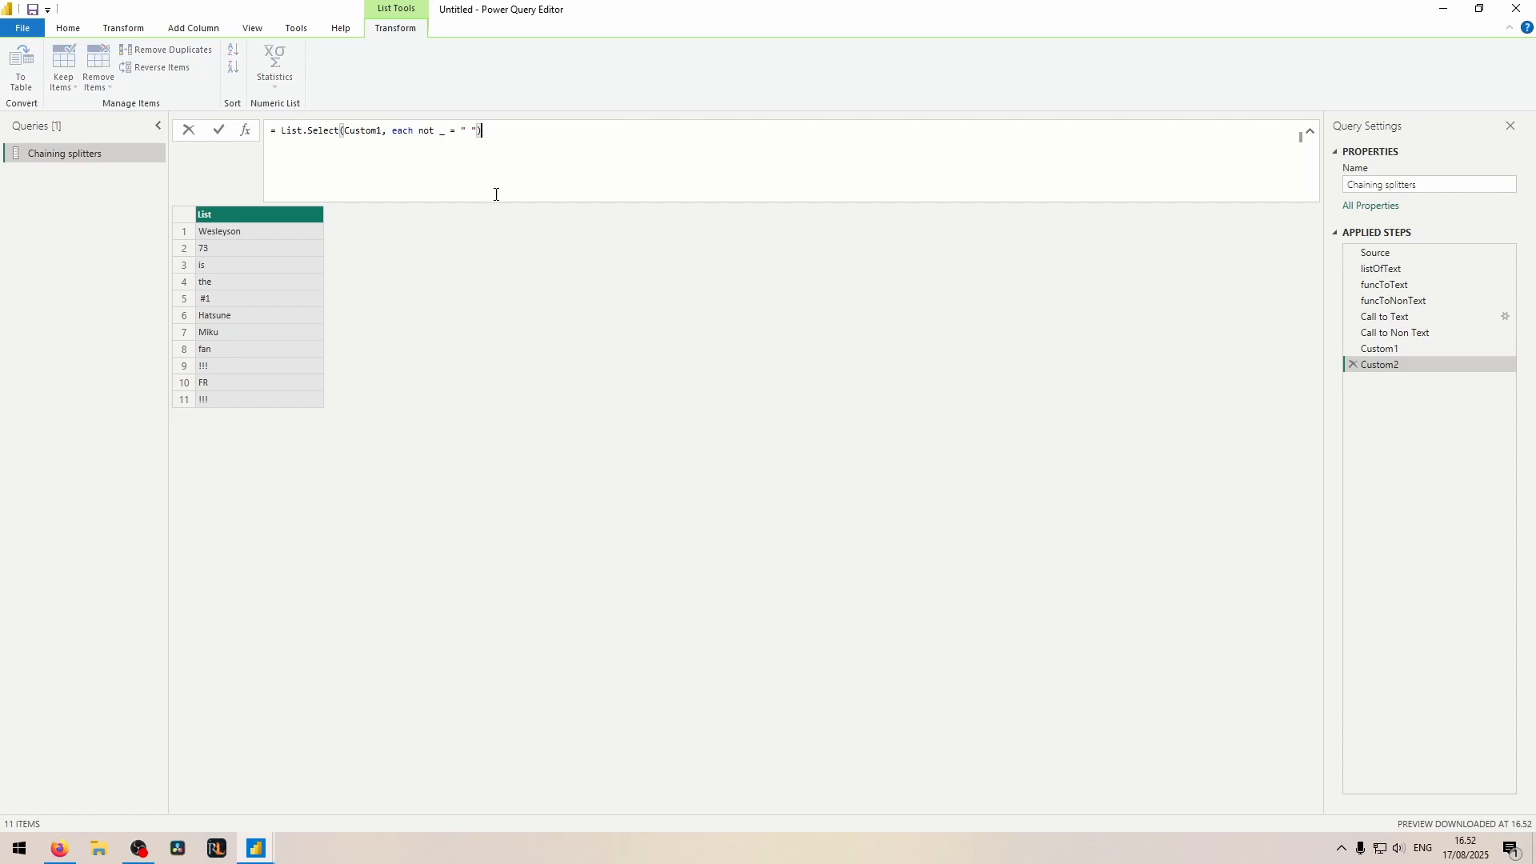
pyautogui.press('Return')
pyautogui.click(258, 233)
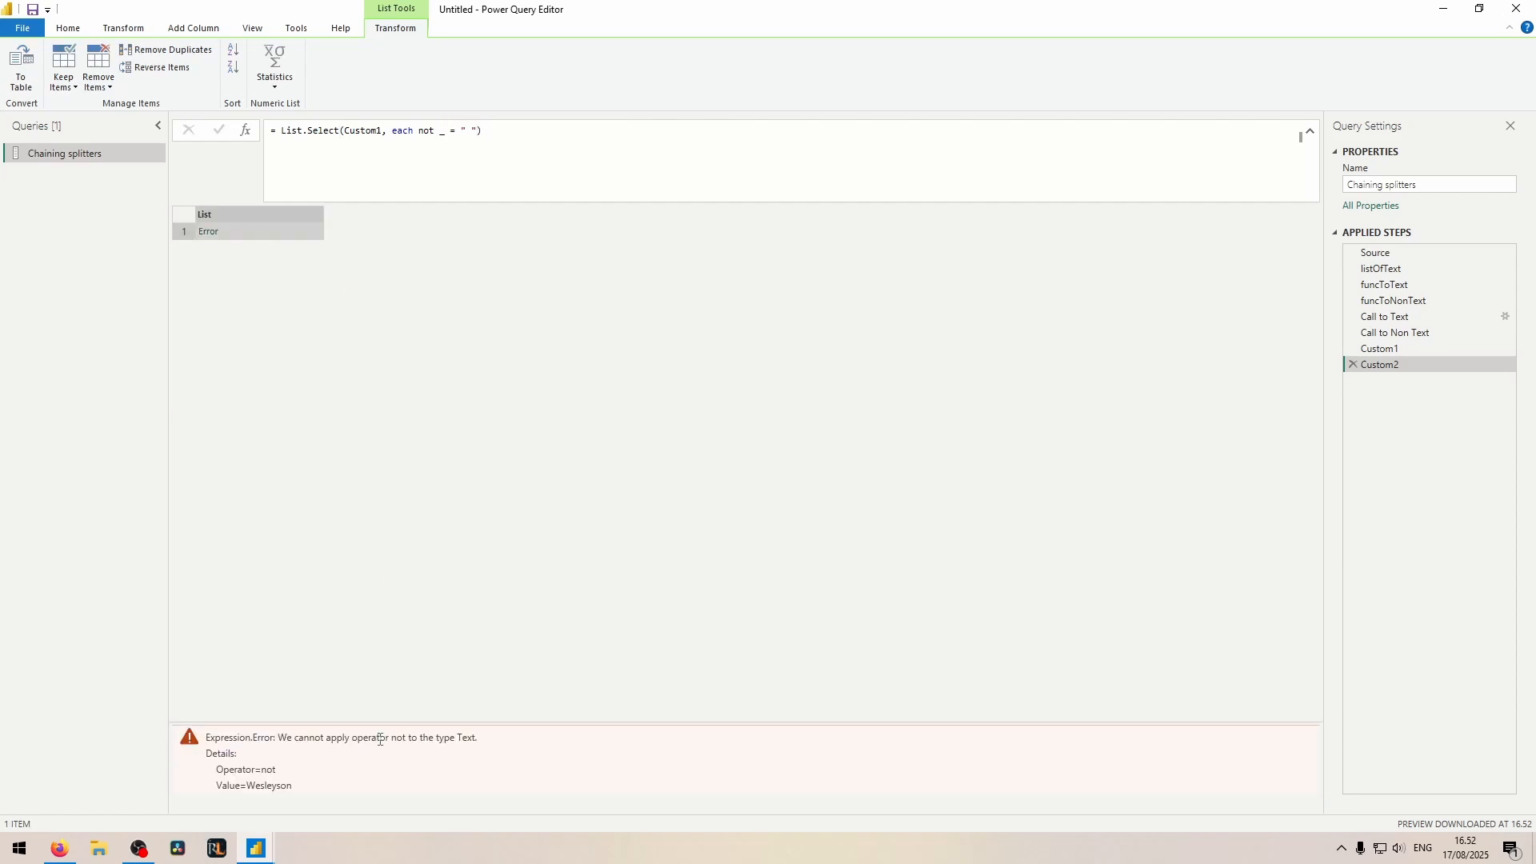
# Step: Restore the parentheses around _ = " " in the List.Select condition and apply the formula
pyautogui.click(440, 135)
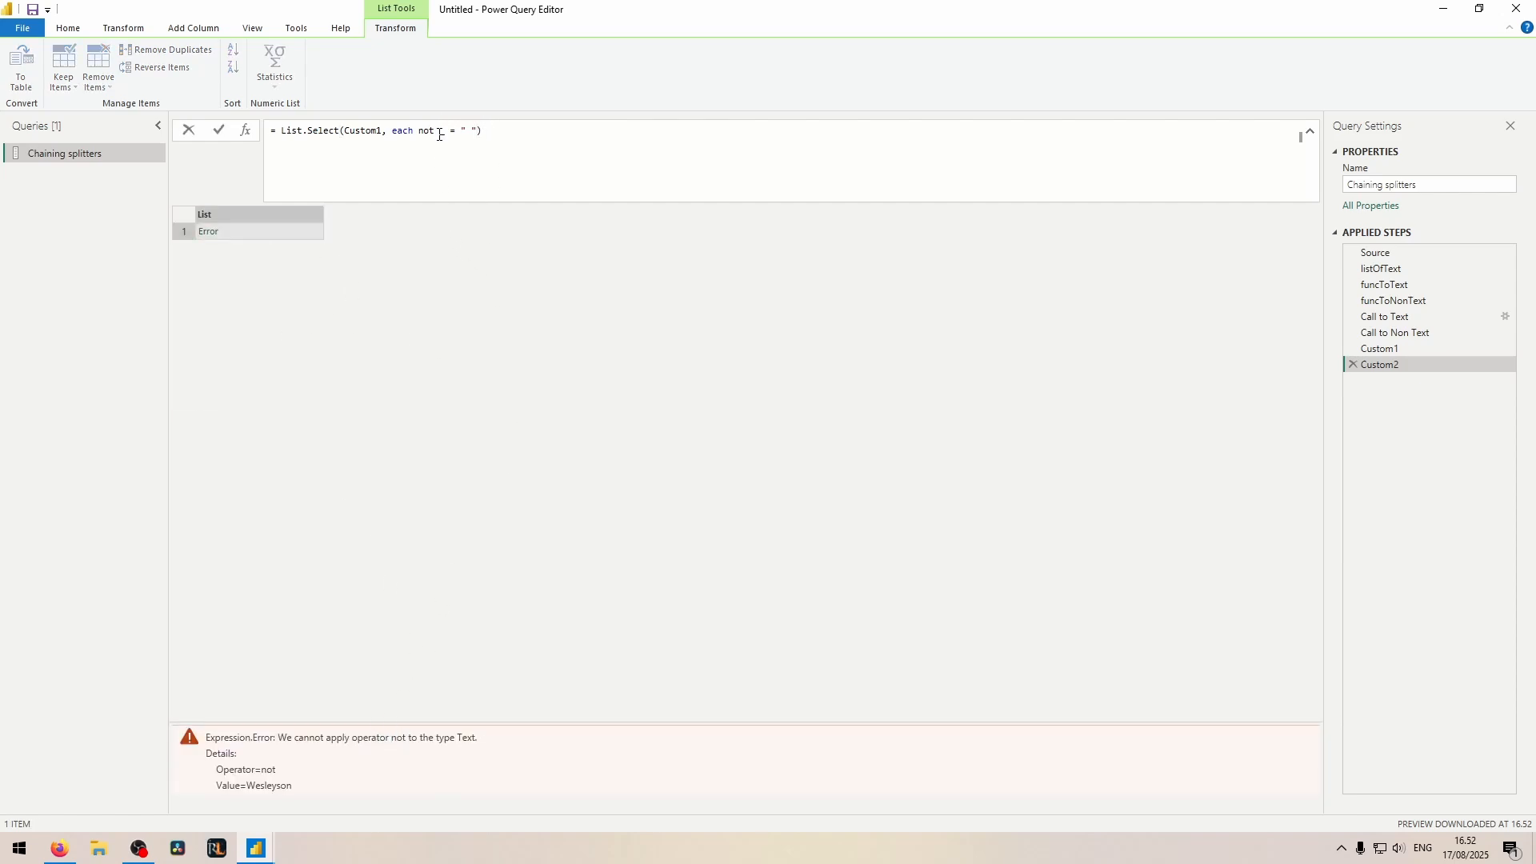
pyautogui.write('(')
pyautogui.click(524, 144)
pyautogui.write(')')
pyautogui.moveTo(440, 131); pyautogui.dragTo(486, 129)
pyautogui.press('Return')
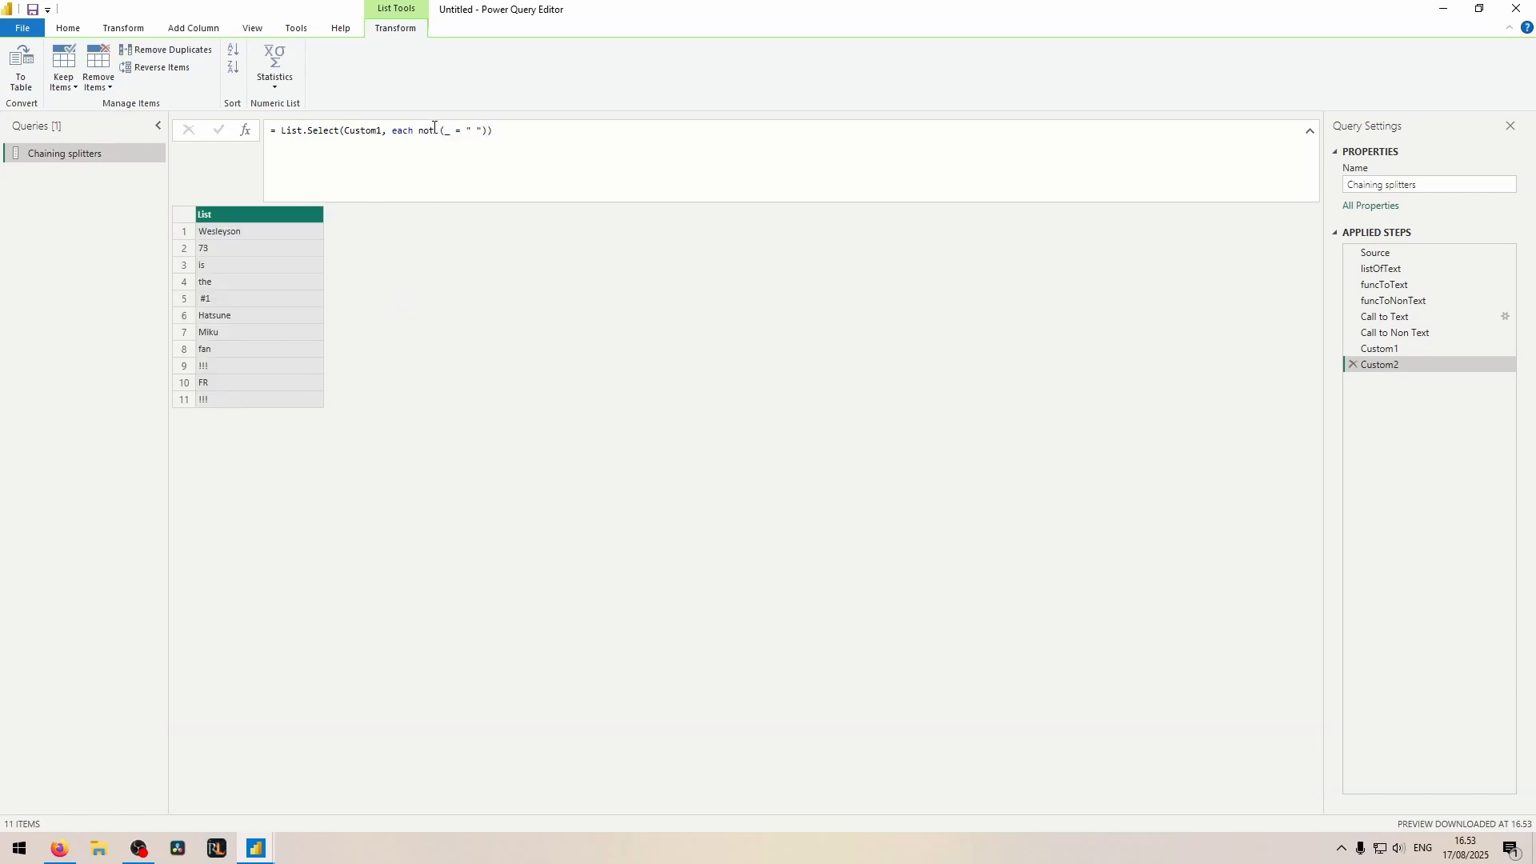
# Step: Preview items 1, 5 and 9 of the filtered list, highlighting item 5's text to check for stray spaces
pyautogui.click(310, 235)
pyautogui.click(359, 750)
pyautogui.click(232, 304)
pyautogui.moveTo(297, 762); pyautogui.dragTo(100, 737)
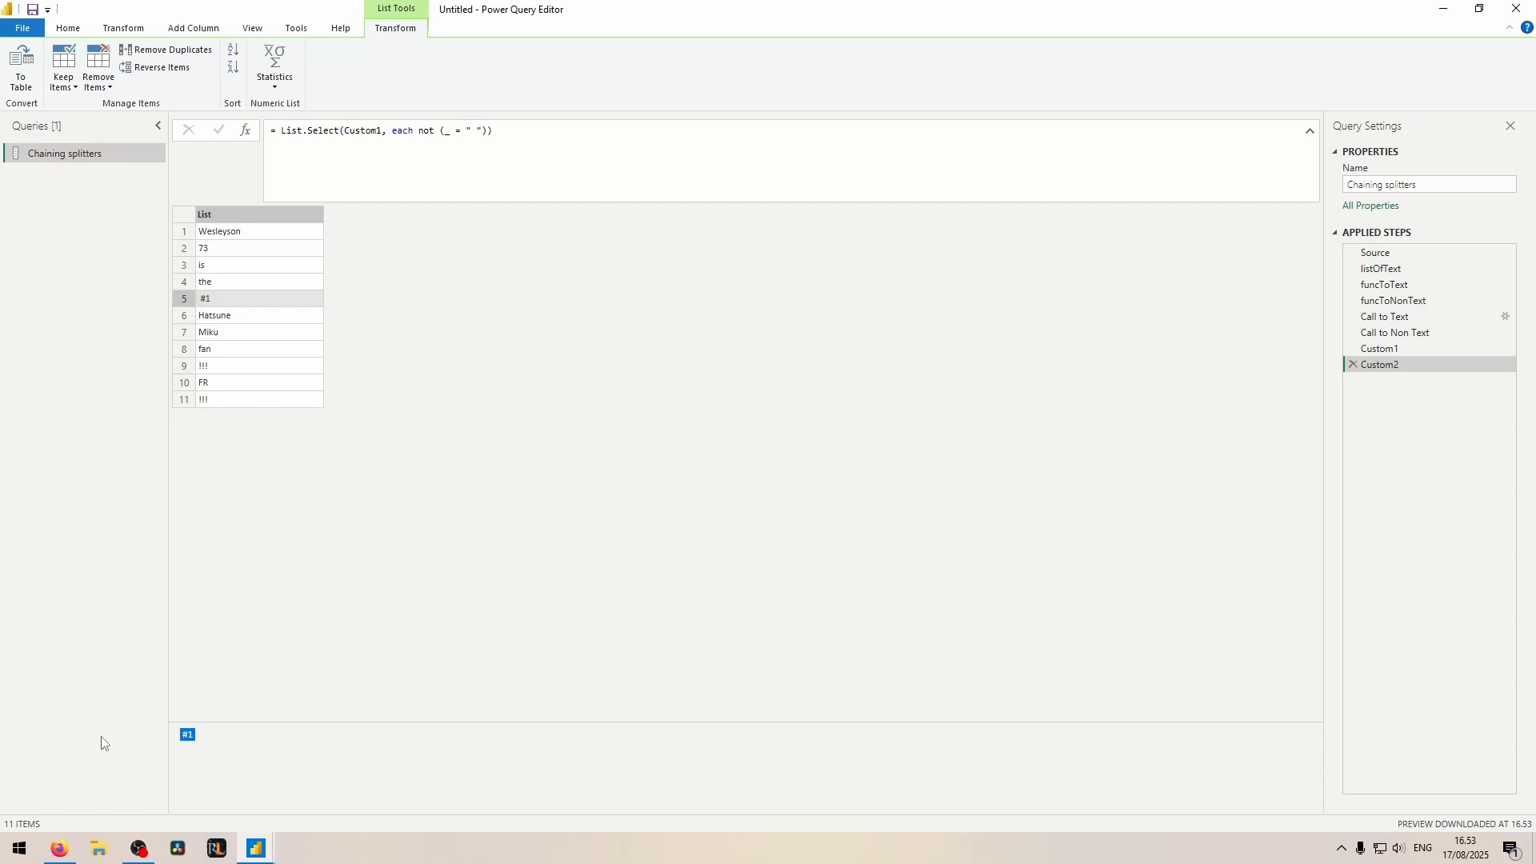
pyautogui.click(213, 367)
pyautogui.click(221, 232)
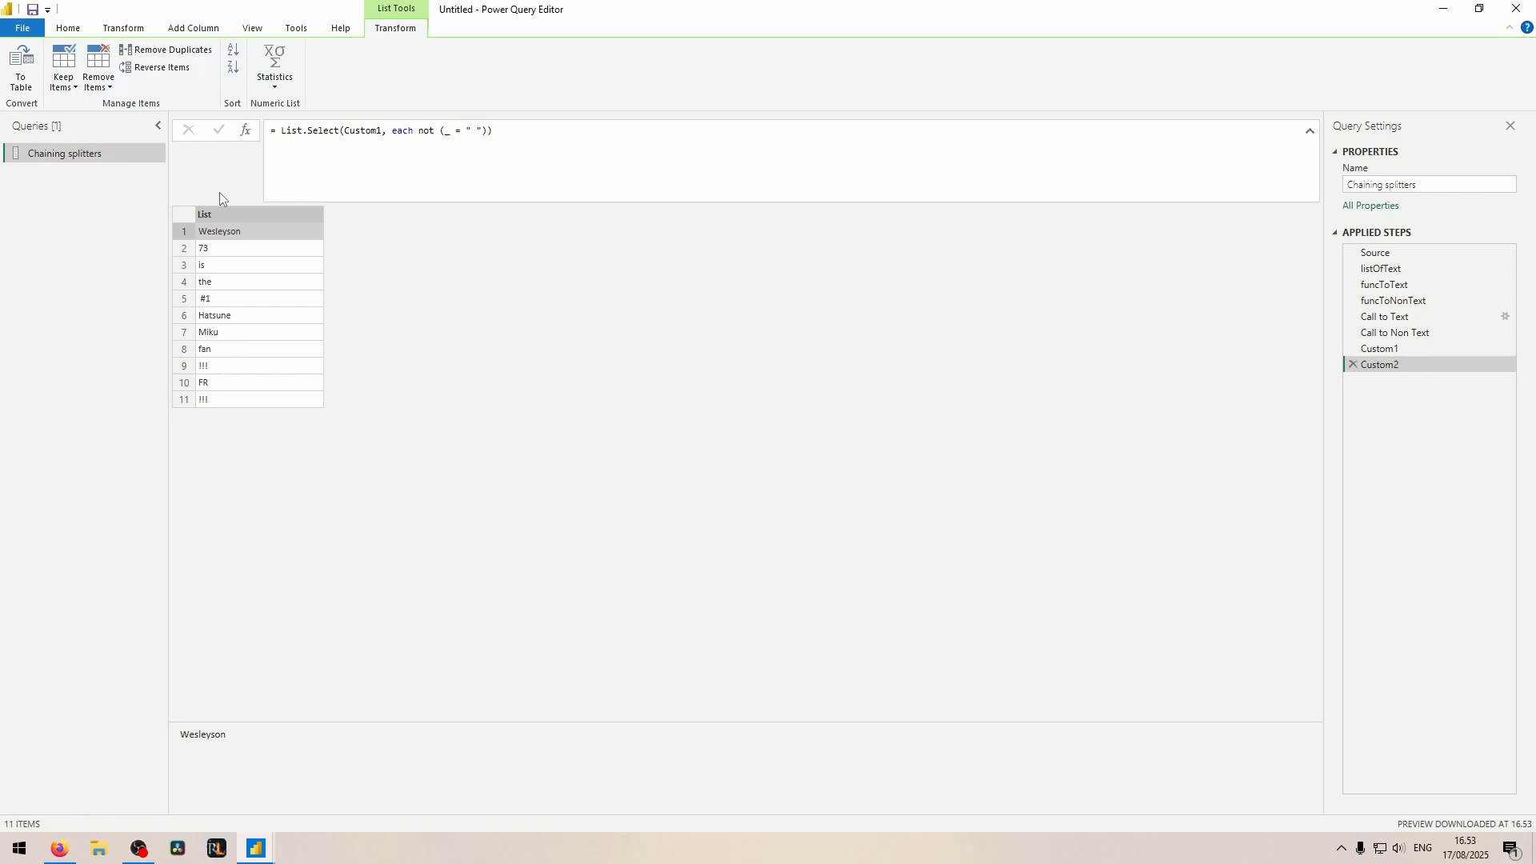
# Step: Add a step with the formula List.Transform(Custom2, Text.Trim) to trim every list item, and preview item 5
pyautogui.click(245, 129)
pyautogui.doubleClick(282, 130)
pyautogui.write('List.Transform(Custom2, ')
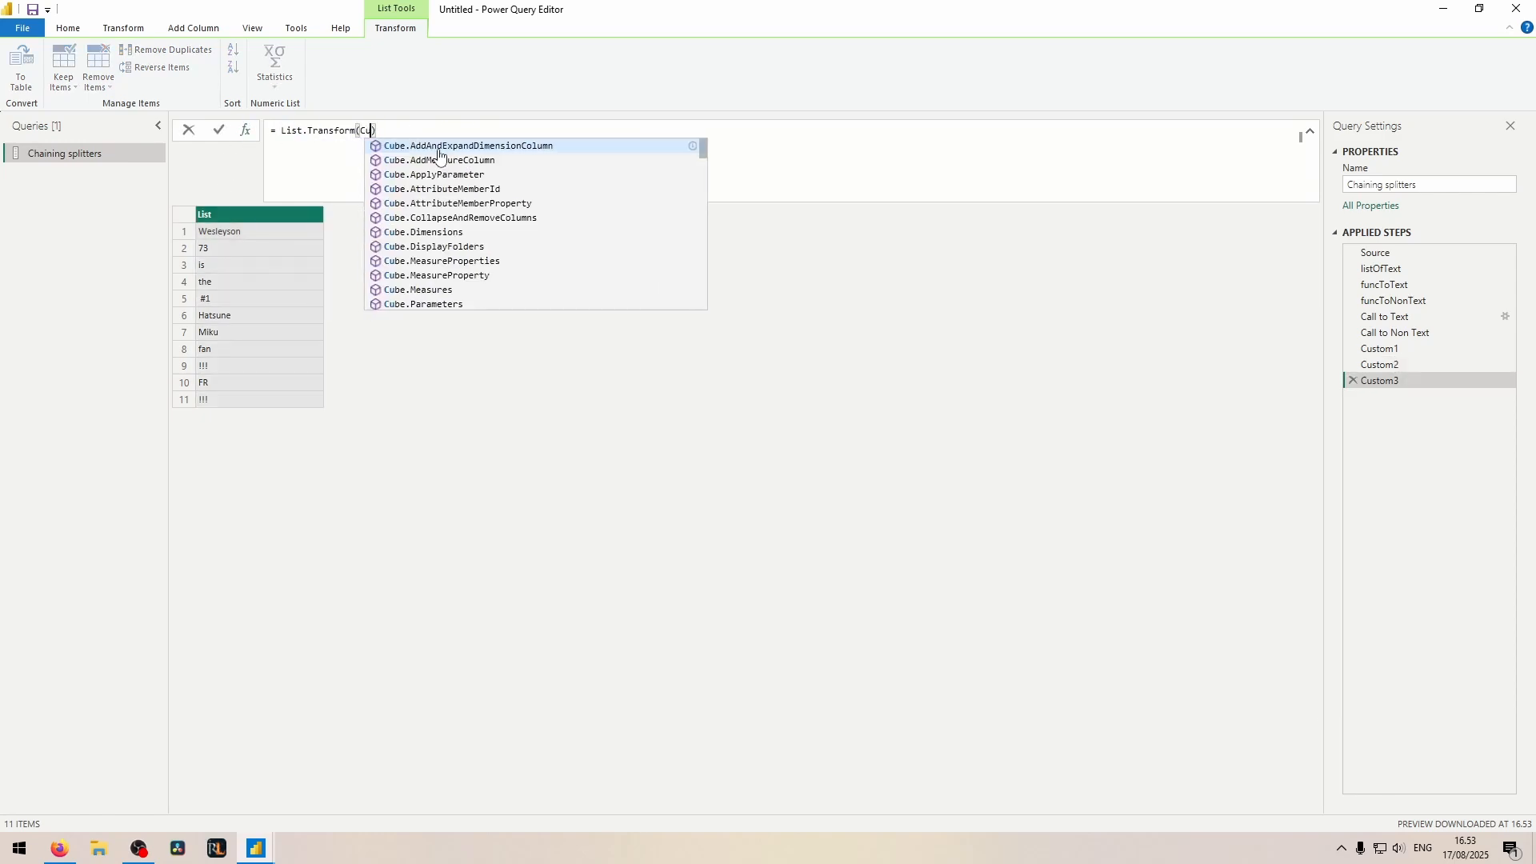
pyautogui.write('Text.Trim')
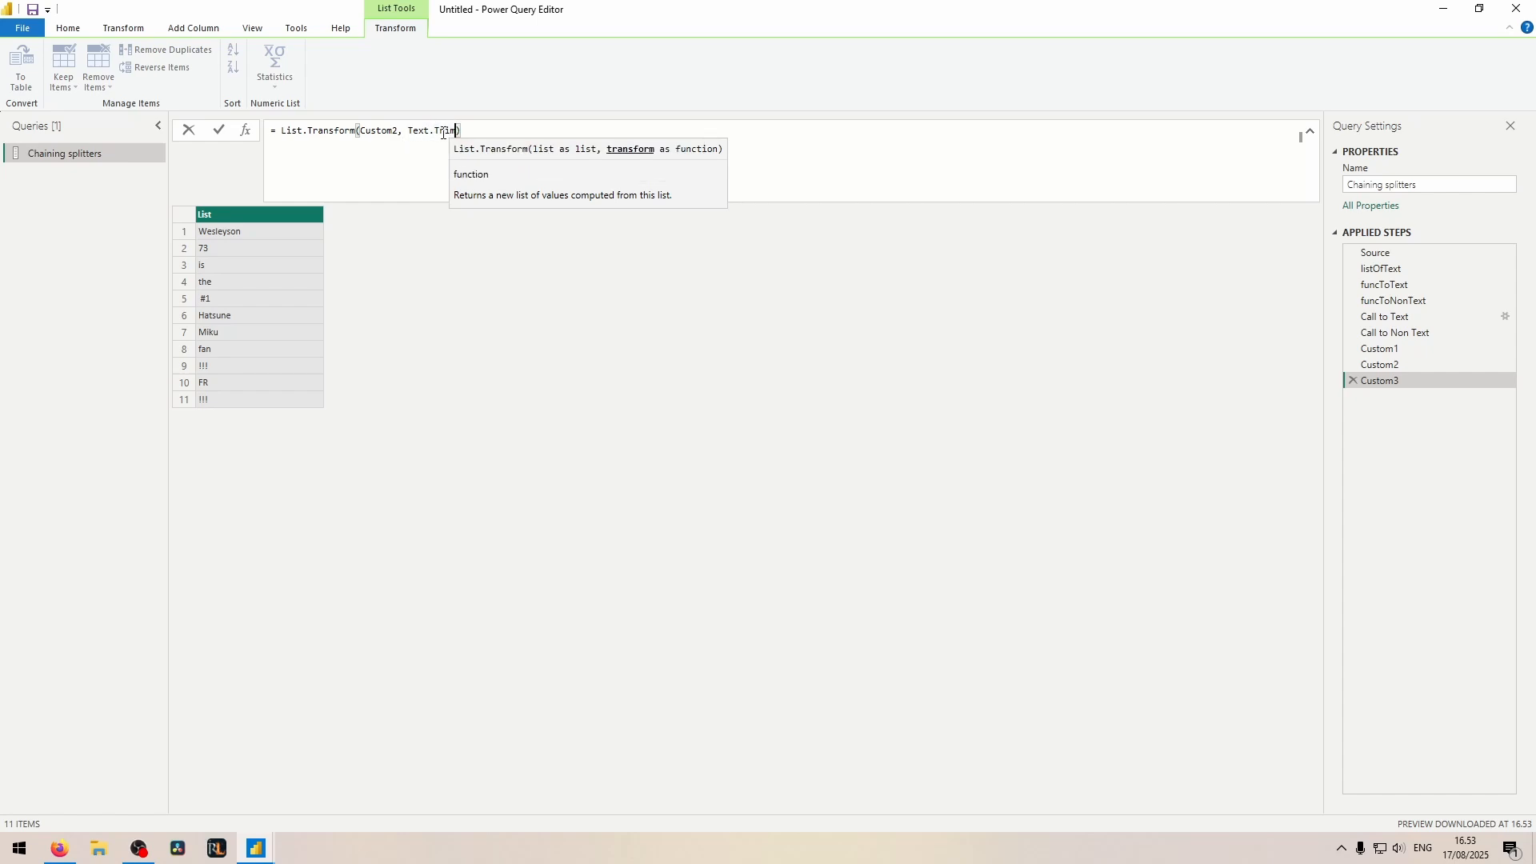
pyautogui.click(215, 299)
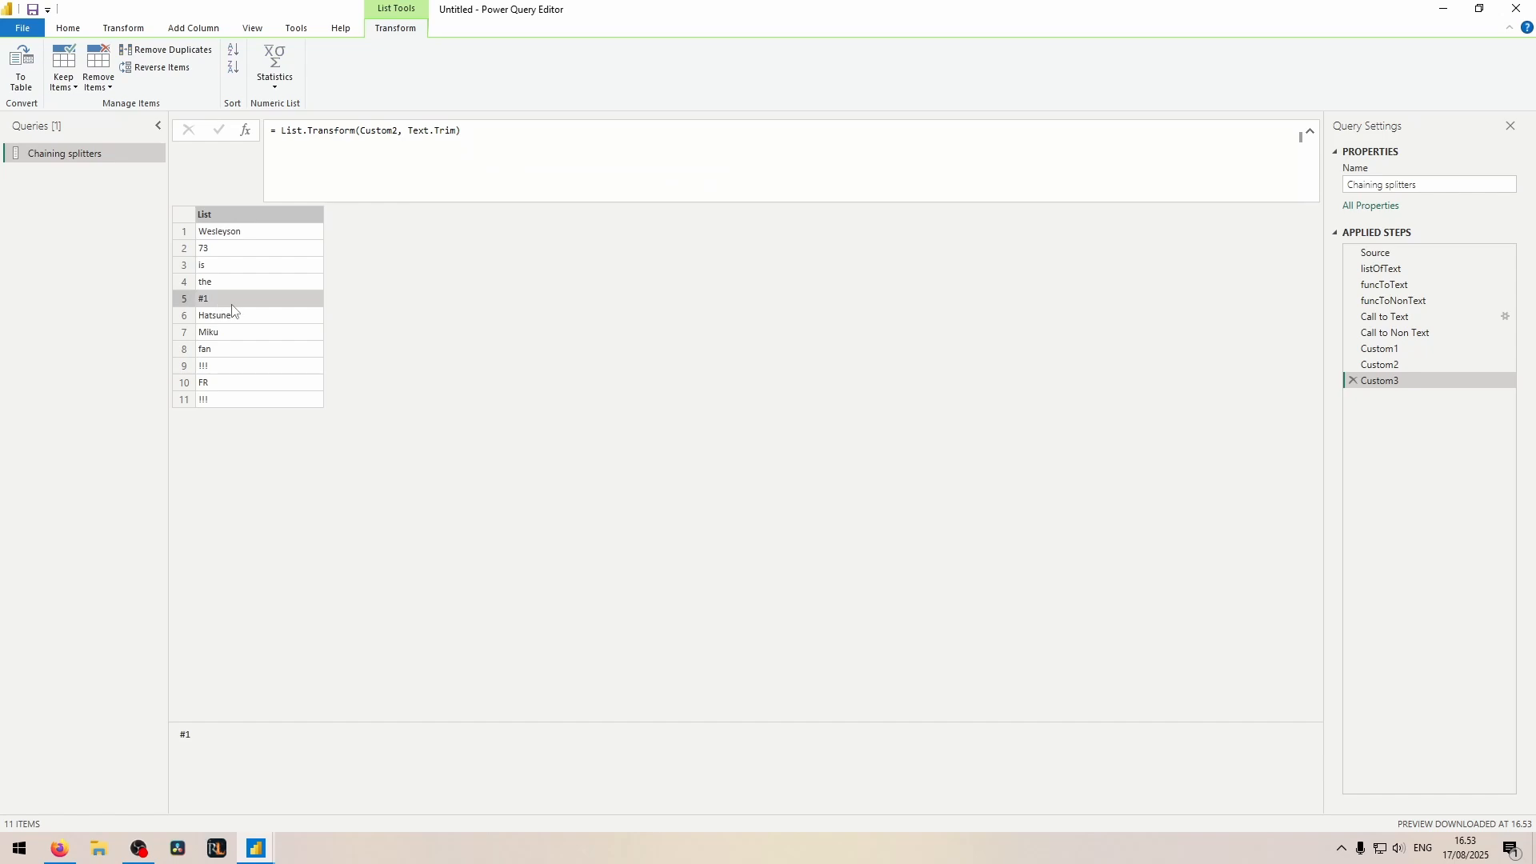